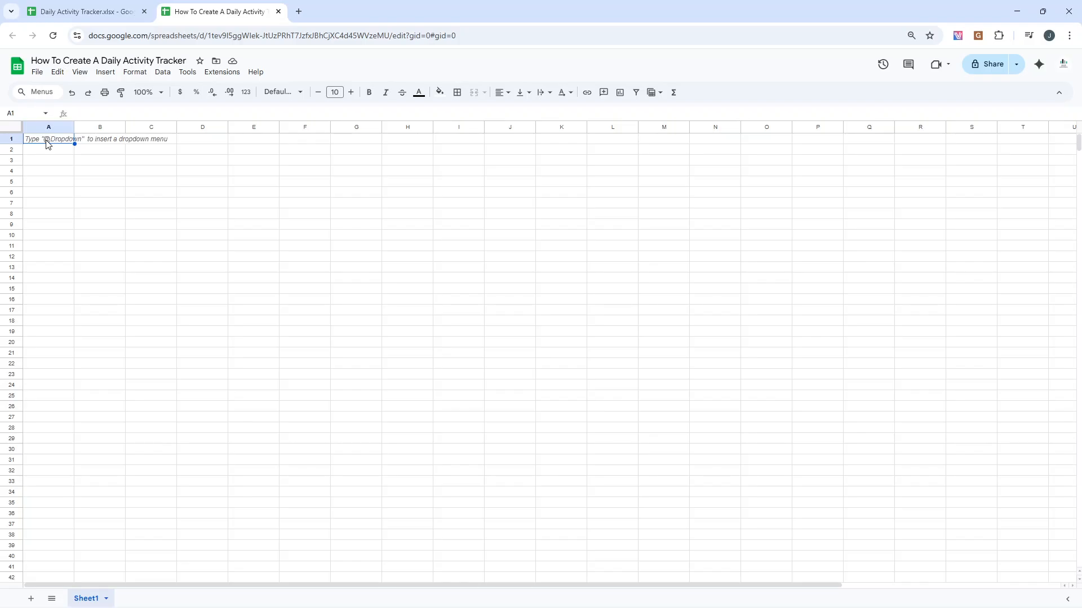
View the finished tracker spreadsheet for reference and fill every cell of the blank sheet with light gray 3
{"action": "left_click", "coordinate": [86, 10]}
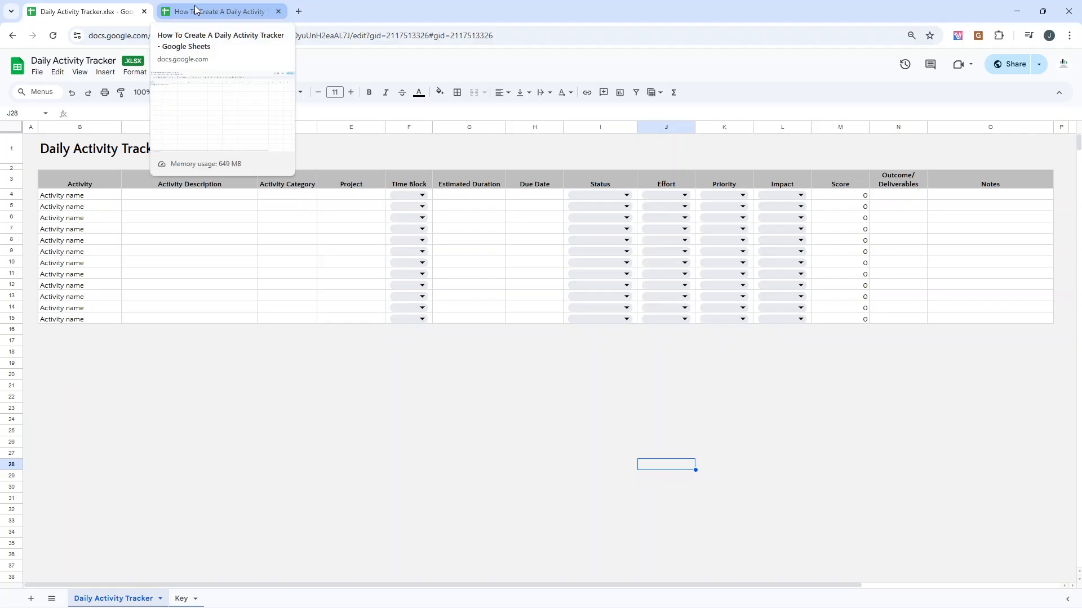
{"action": "left_click", "coordinate": [195, 10]}
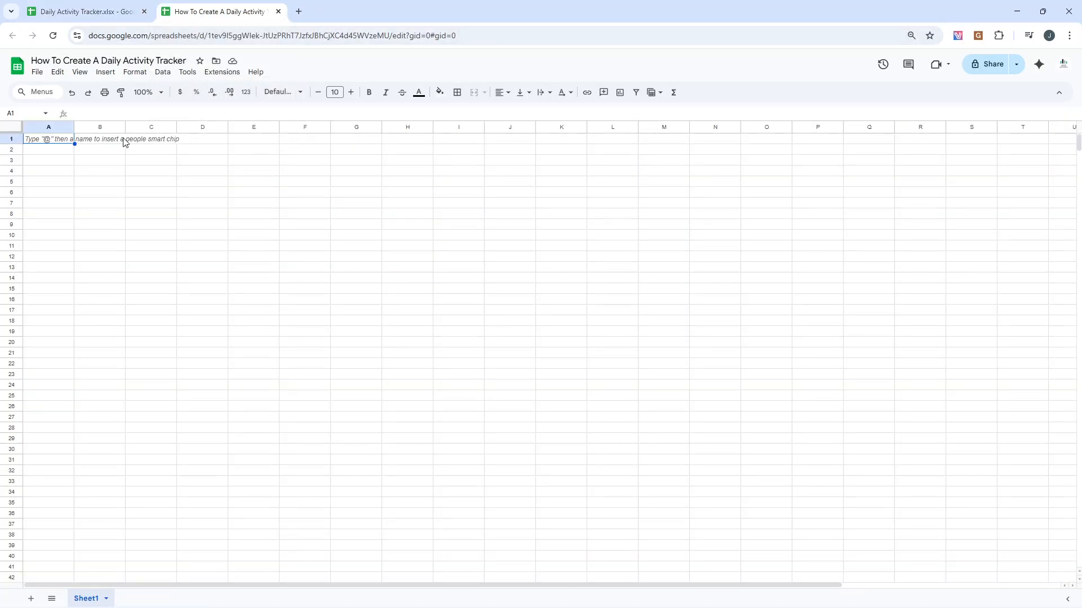
{"action": "left_click", "coordinate": [12, 128]}
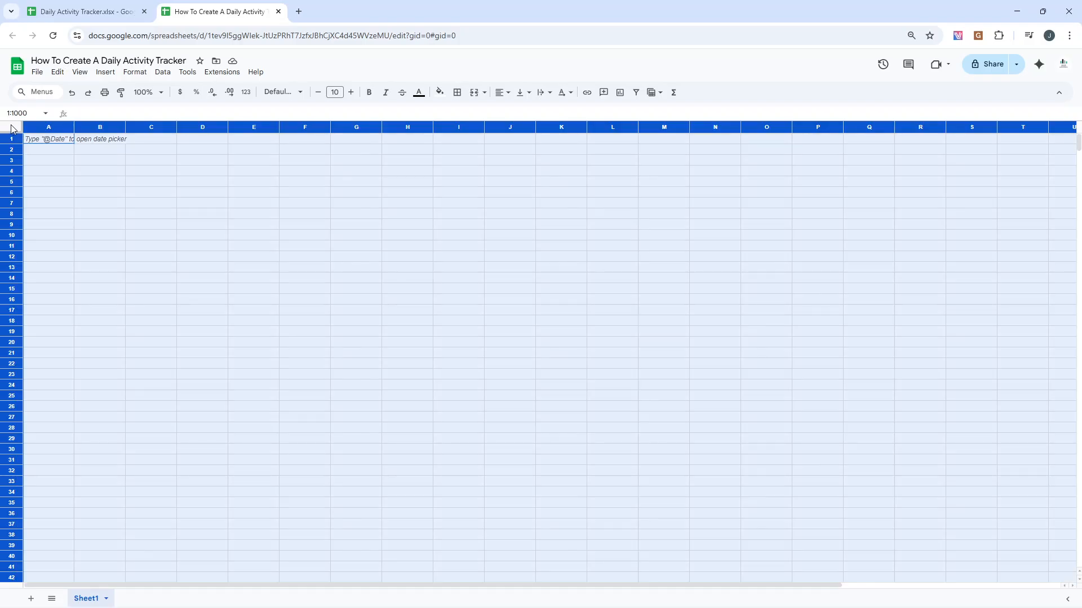
{"action": "left_click", "coordinate": [440, 93]}
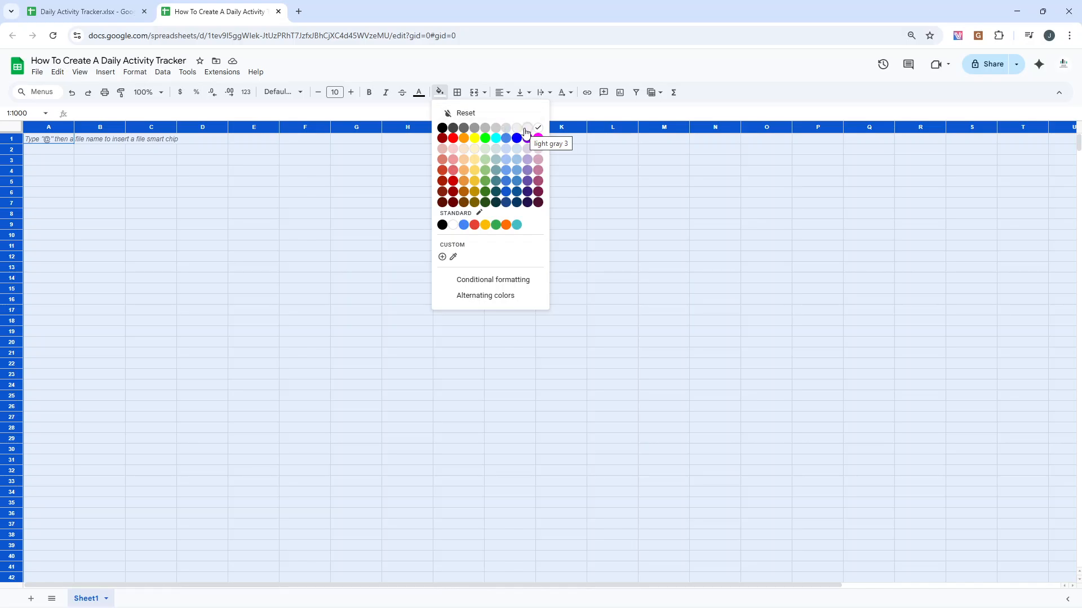
{"action": "left_click", "coordinate": [525, 132]}
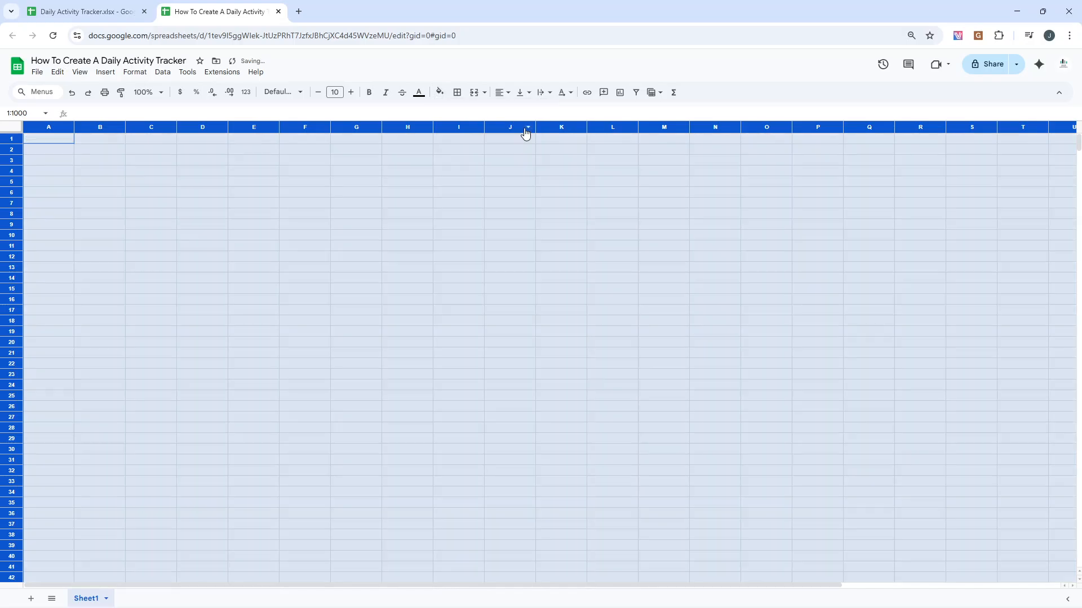
{"action": "left_click", "coordinate": [427, 207]}
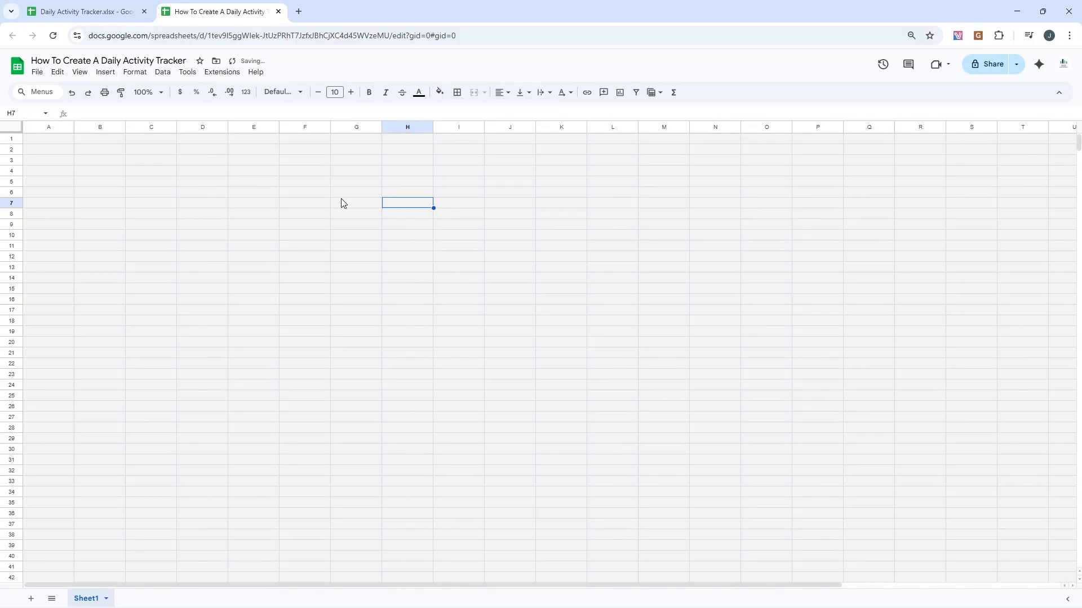
{"action": "left_click", "coordinate": [13, 129]}
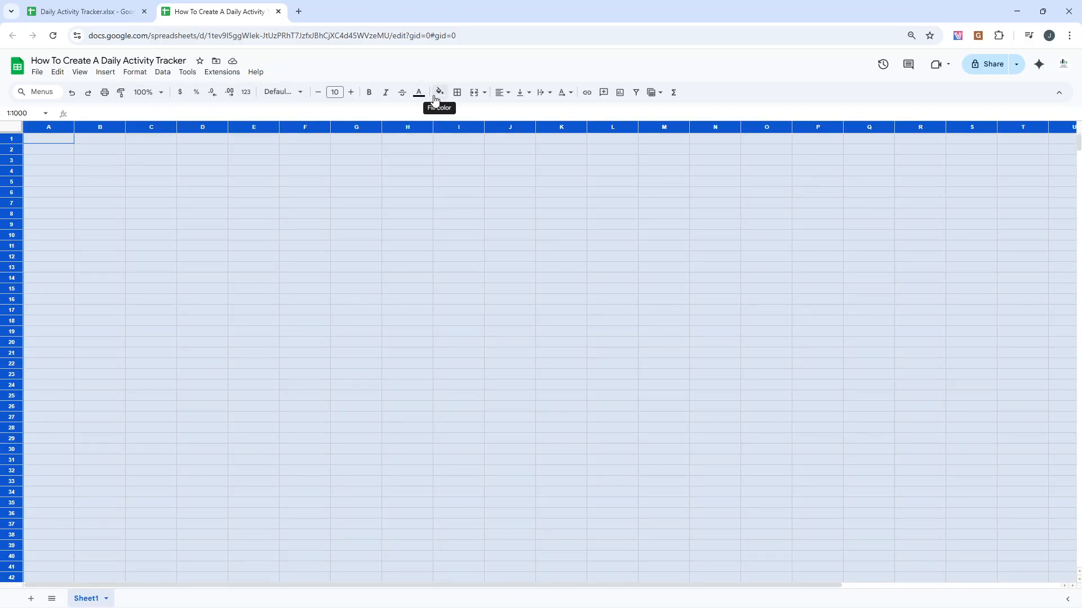
{"action": "left_click", "coordinate": [114, 145]}
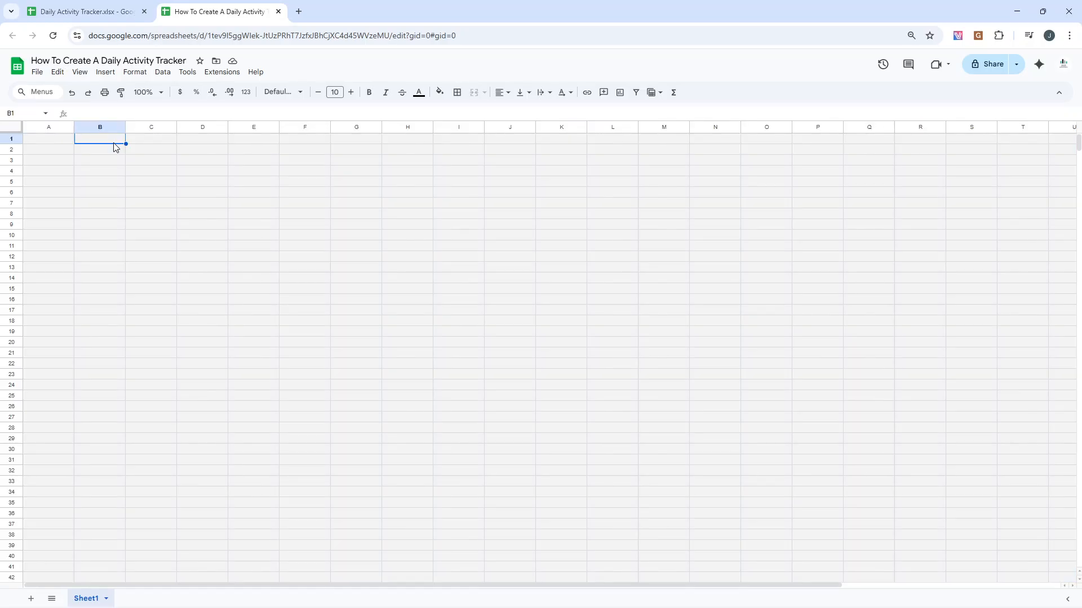
Enter the title "Daily Activity Tracker" in cell B2
{"action": "left_click", "coordinate": [102, 153]}
{"action": "type", "text": "Daily Activi"}
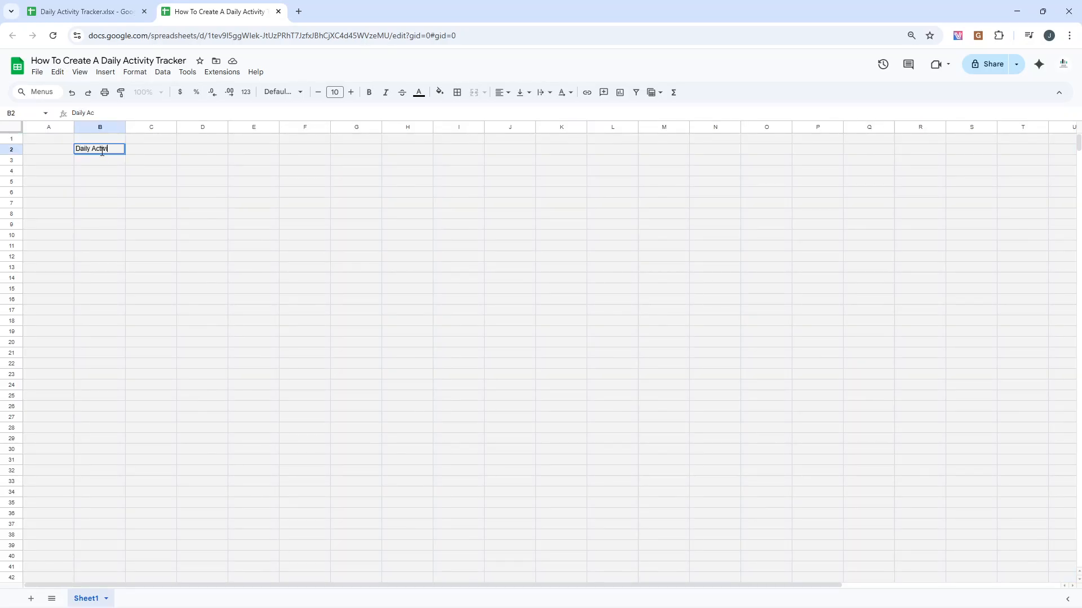
{"action": "type", "text": "ty Tracker"}
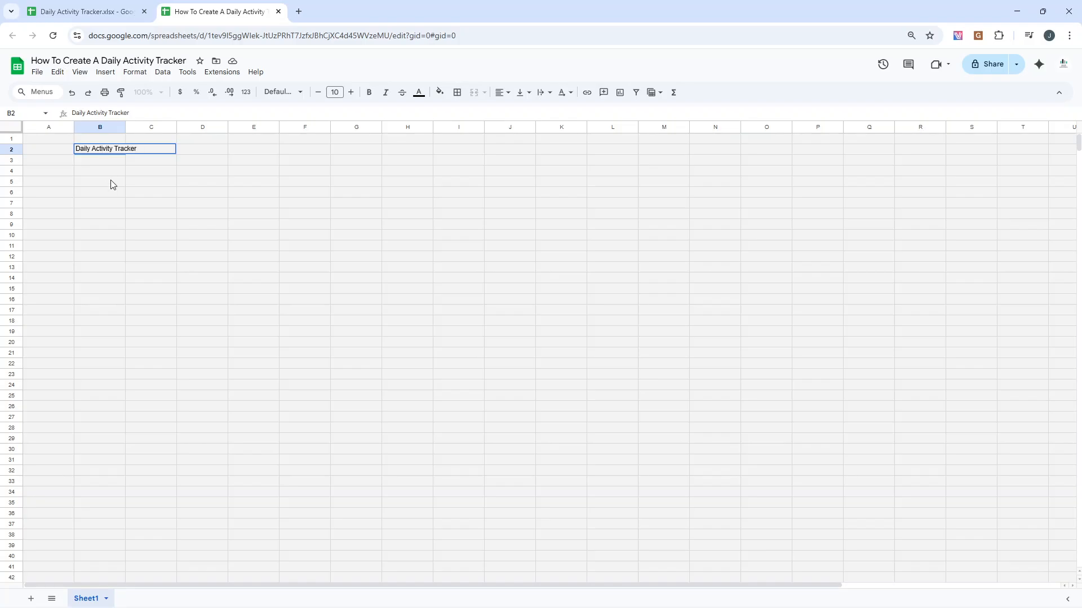
Make the title in B2 bold and increase its font size to 20
{"action": "left_click", "coordinate": [112, 153]}
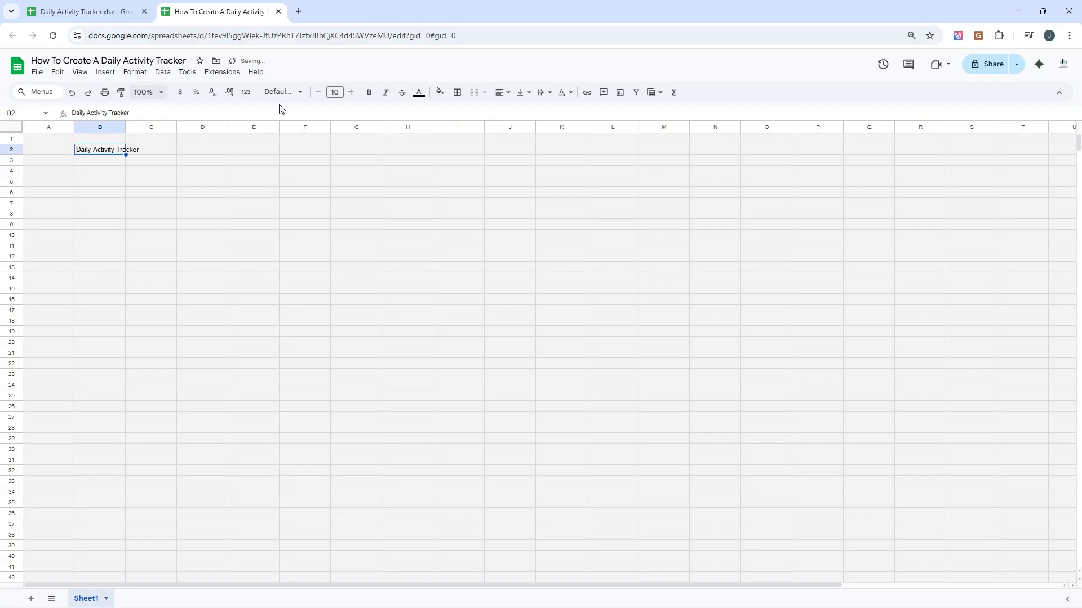
{"action": "left_click", "coordinate": [368, 96]}
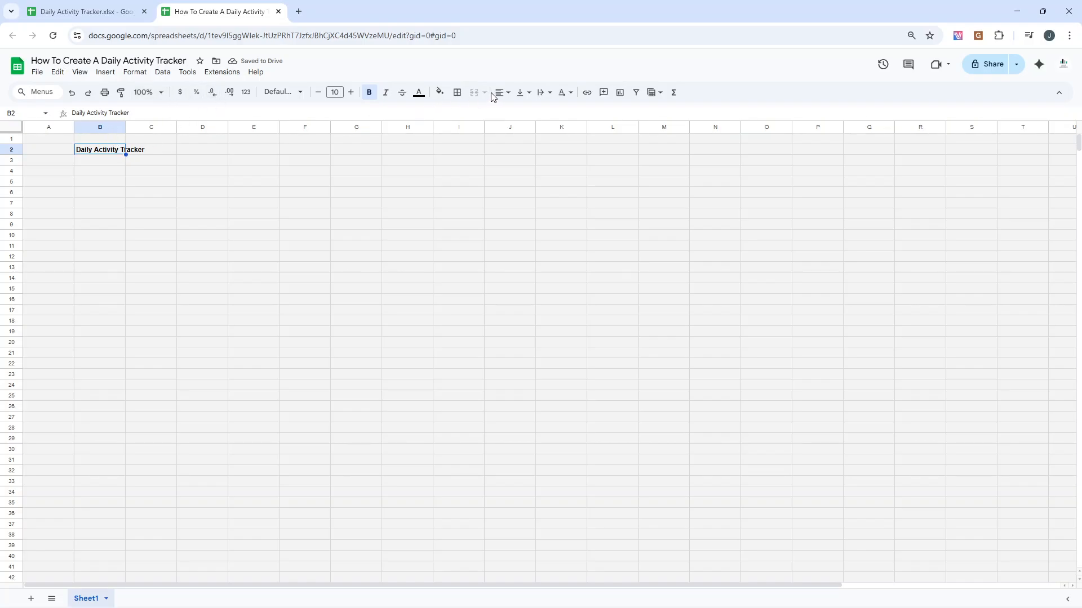
{"action": "left_click", "coordinate": [351, 92]}
{"action": "left_click", "coordinate": [351, 92]}
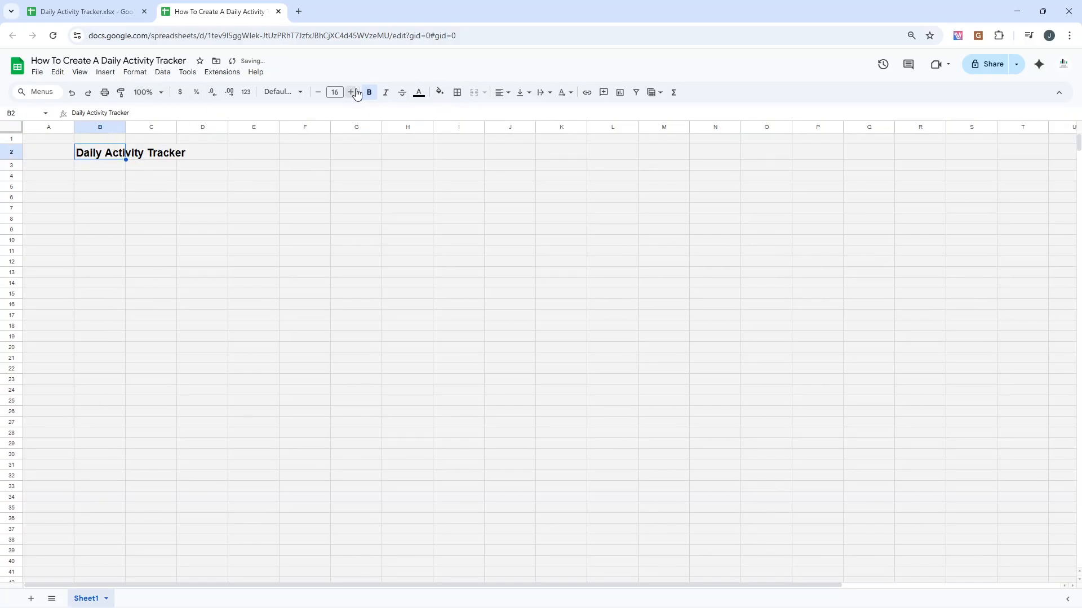
{"action": "left_click", "coordinate": [351, 92]}
Rename the Sheet1 worksheet as "Daily Activity Tracker", reusing the text of the title cell
{"action": "triple_click", "coordinate": [109, 153]}
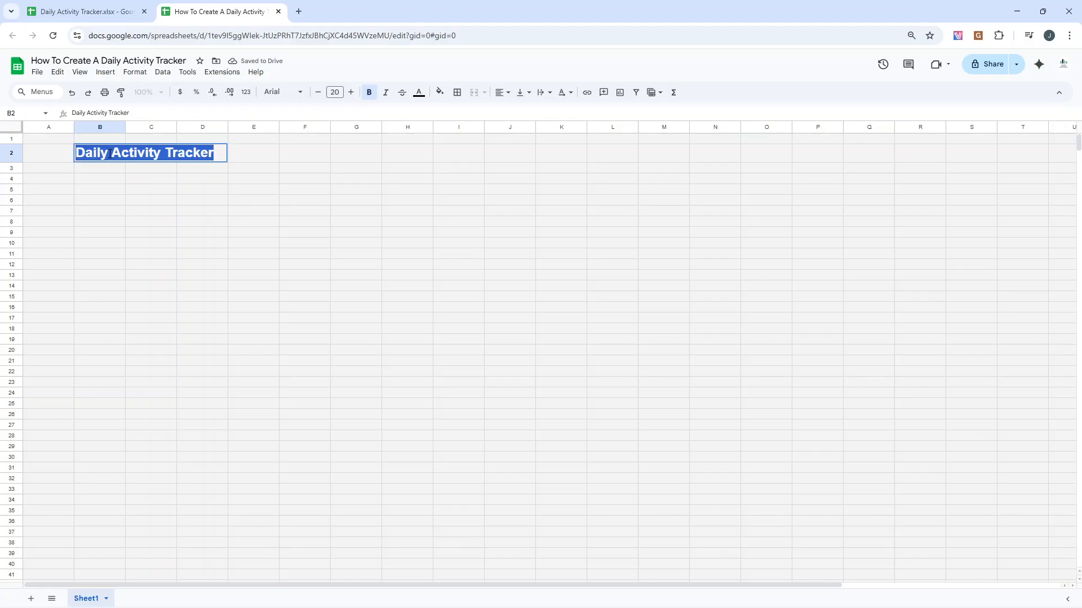
{"action": "double_click", "coordinate": [93, 599]}
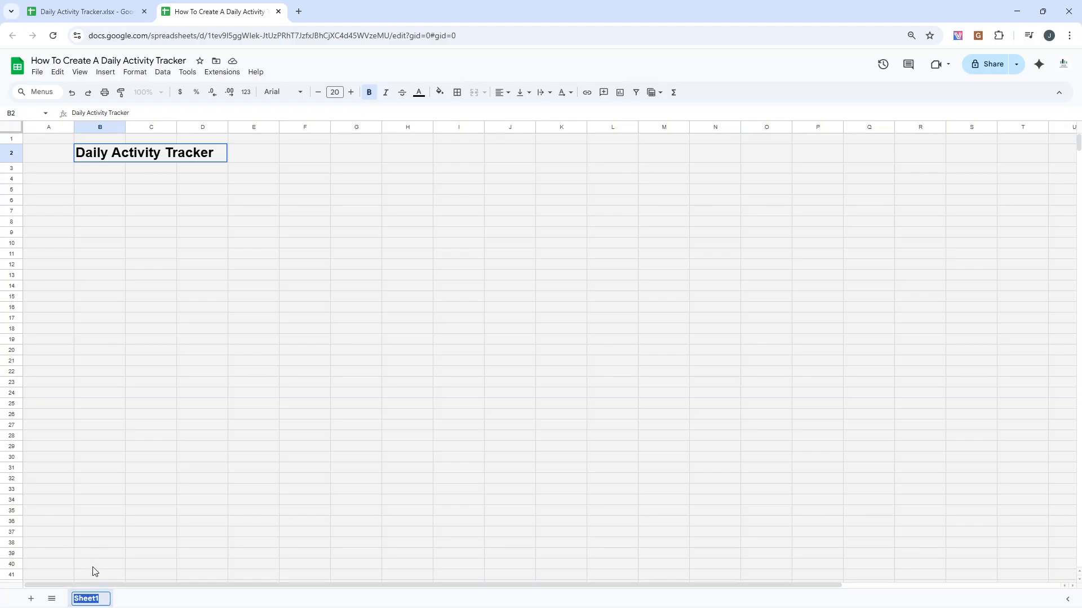
{"action": "type", "text": "Daily Activity Tracker"}
{"action": "left_click", "coordinate": [166, 236]}
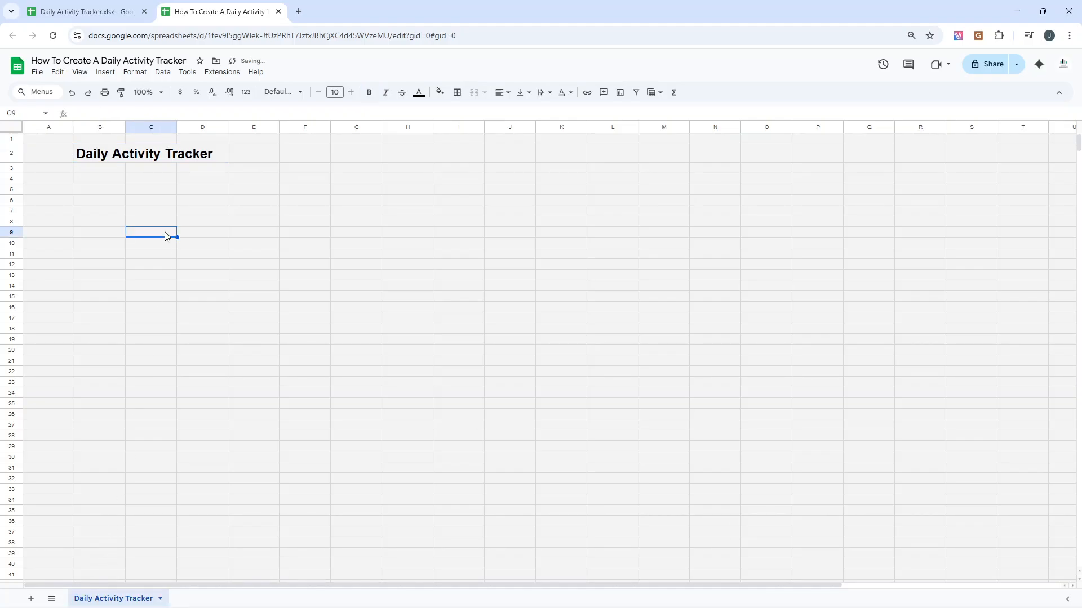
Add the column header "Activity" in cell B4, formatted bold at font size 12
{"action": "left_click", "coordinate": [99, 181]}
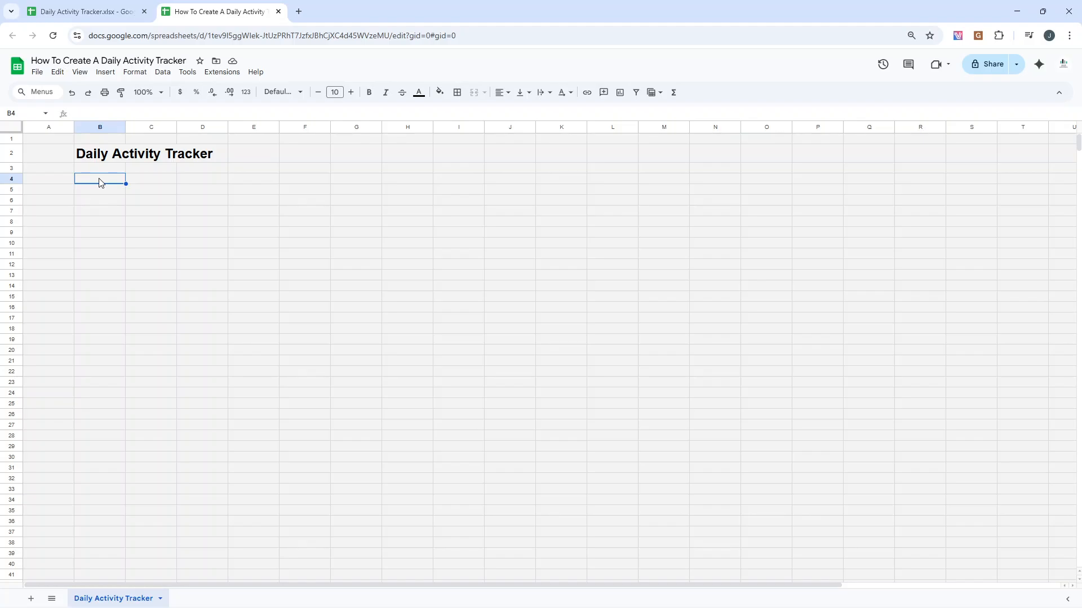
{"action": "type", "text": "Activity"}
{"action": "key", "text": "Return"}
{"action": "left_click", "coordinate": [99, 179]}
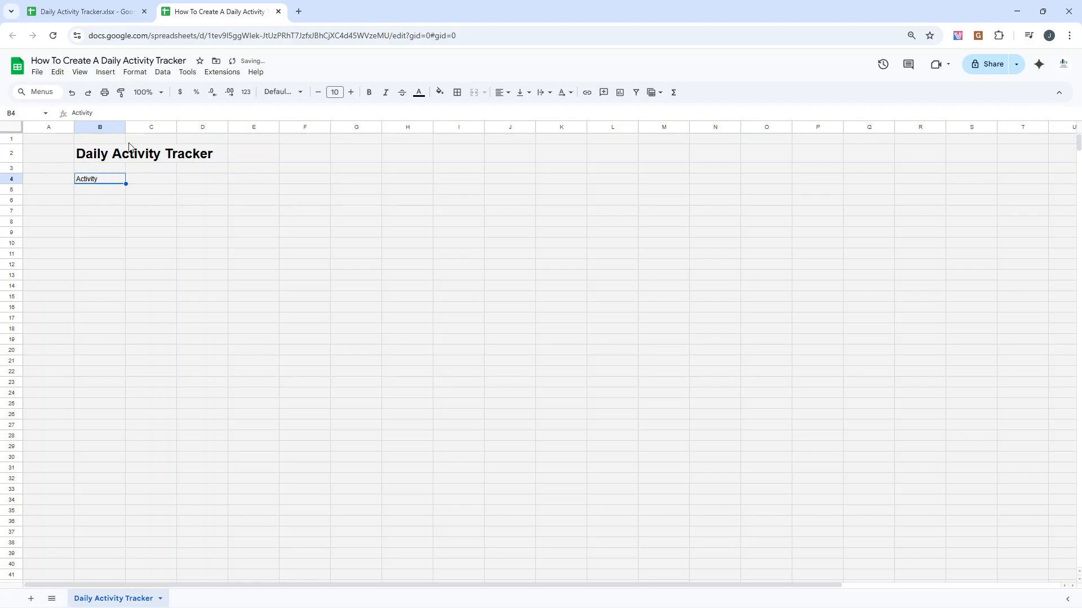
{"action": "left_click", "coordinate": [369, 93]}
{"action": "left_click", "coordinate": [352, 95]}
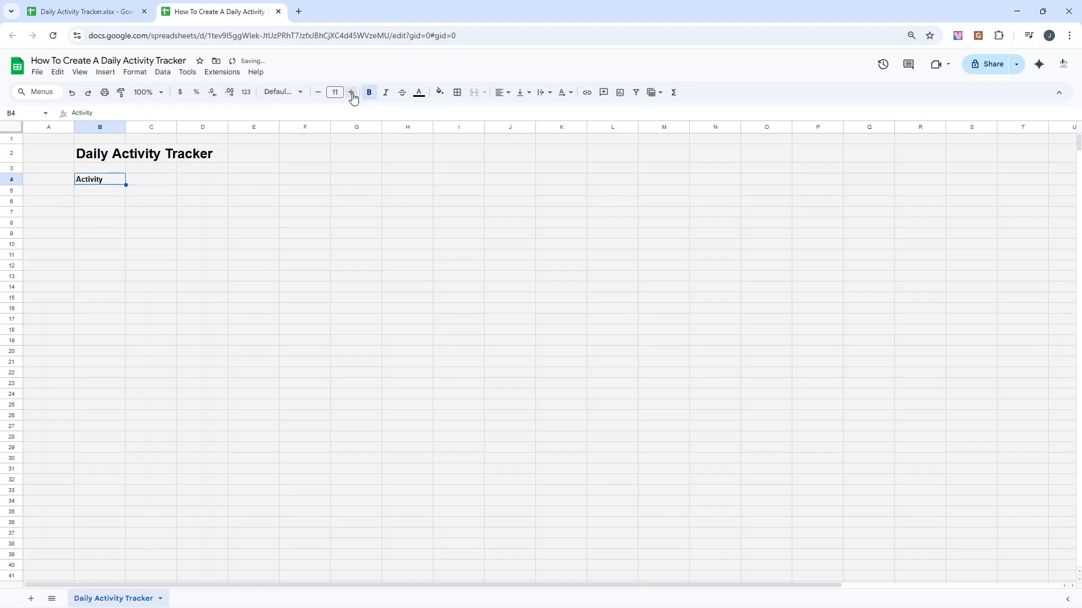
{"action": "left_click", "coordinate": [352, 96]}
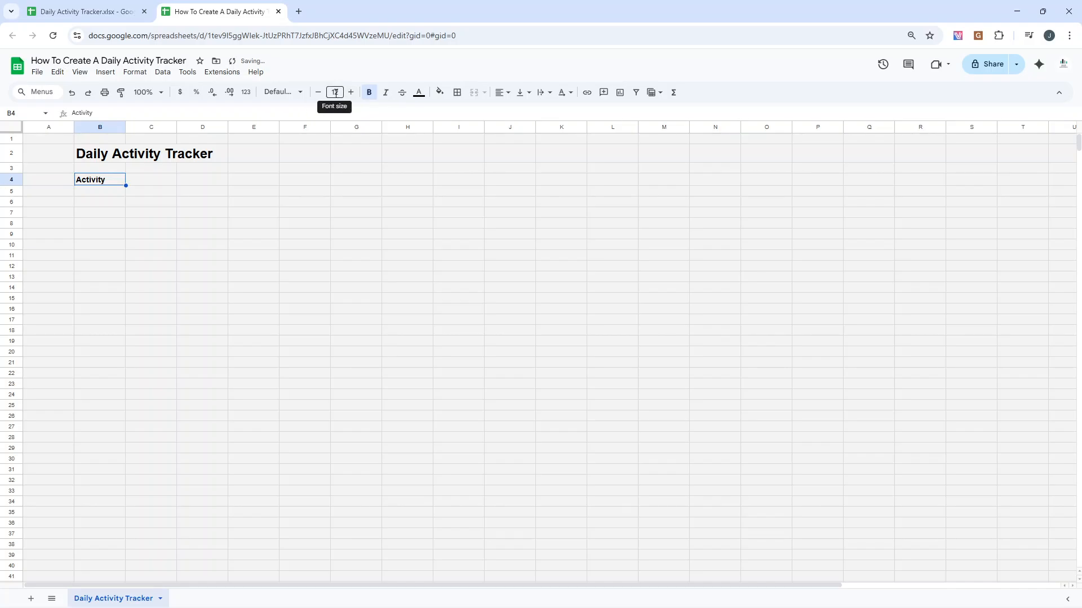
{"action": "left_click", "coordinate": [151, 185]}
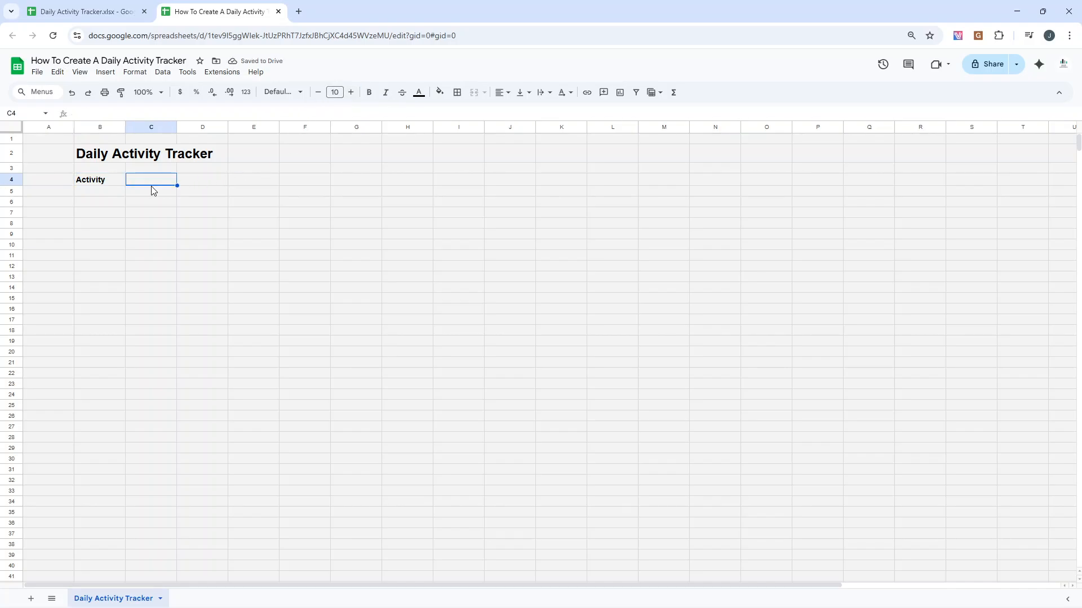
Enter the placeholder "Activity Name" in B5 and fill it down the column to B20
{"action": "left_click", "coordinate": [121, 194]}
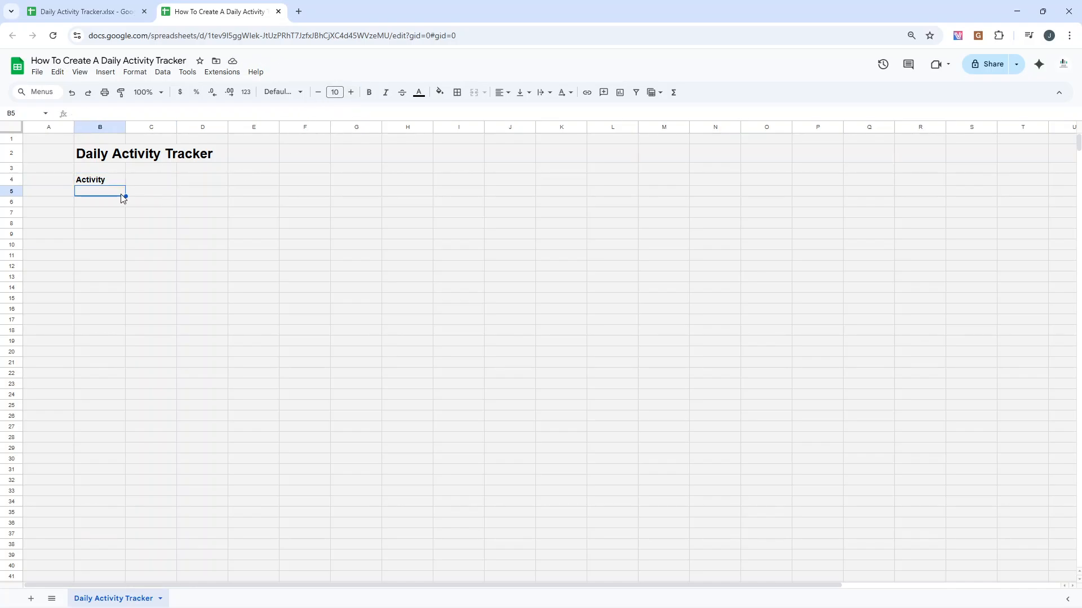
{"action": "type", "text": "Activity Name"}
{"action": "key", "text": "Return"}
{"action": "left_click", "coordinate": [121, 194]}
{"action": "left_click_drag", "start_coordinate": [126, 196], "coordinate": [115, 360]}
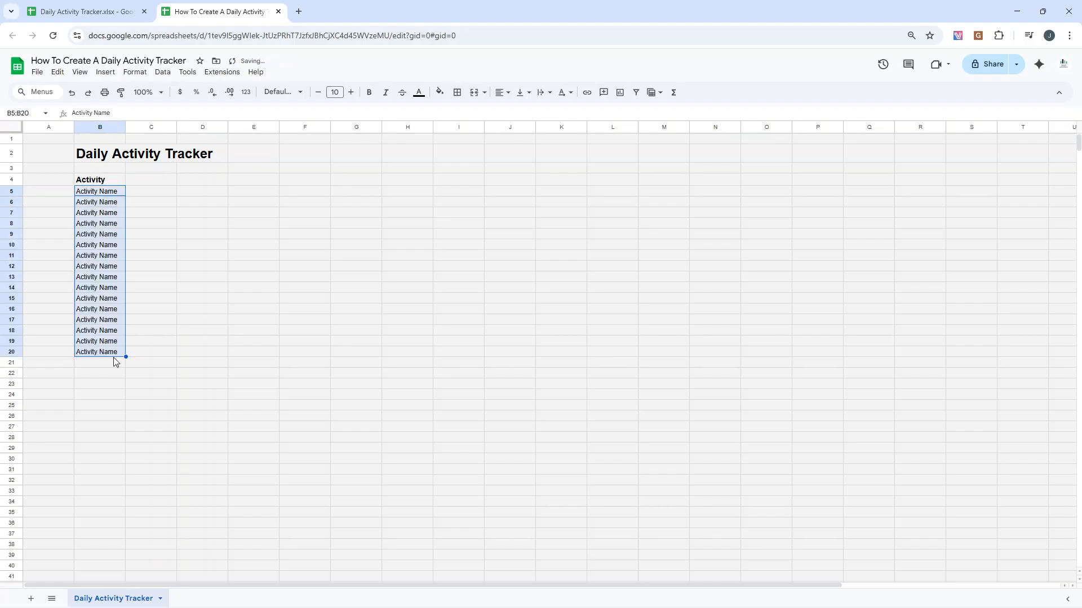
{"action": "left_click", "coordinate": [120, 193]}
{"action": "triple_click", "coordinate": [112, 192]}
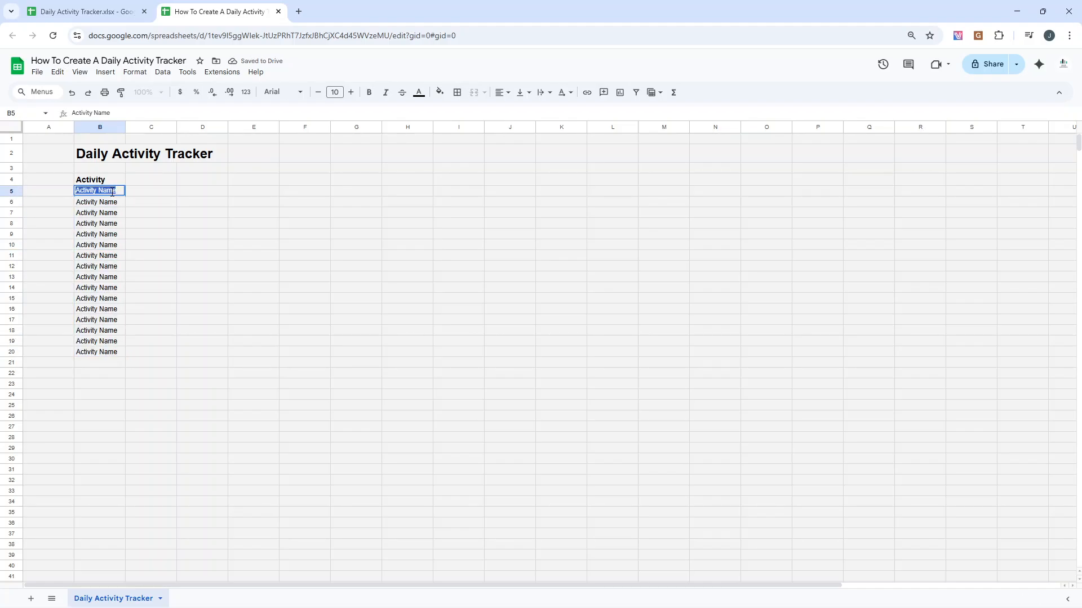
{"action": "left_click", "coordinate": [141, 213]}
Enter the column header "Activity Description" in cell C4
{"action": "left_click", "coordinate": [145, 183]}
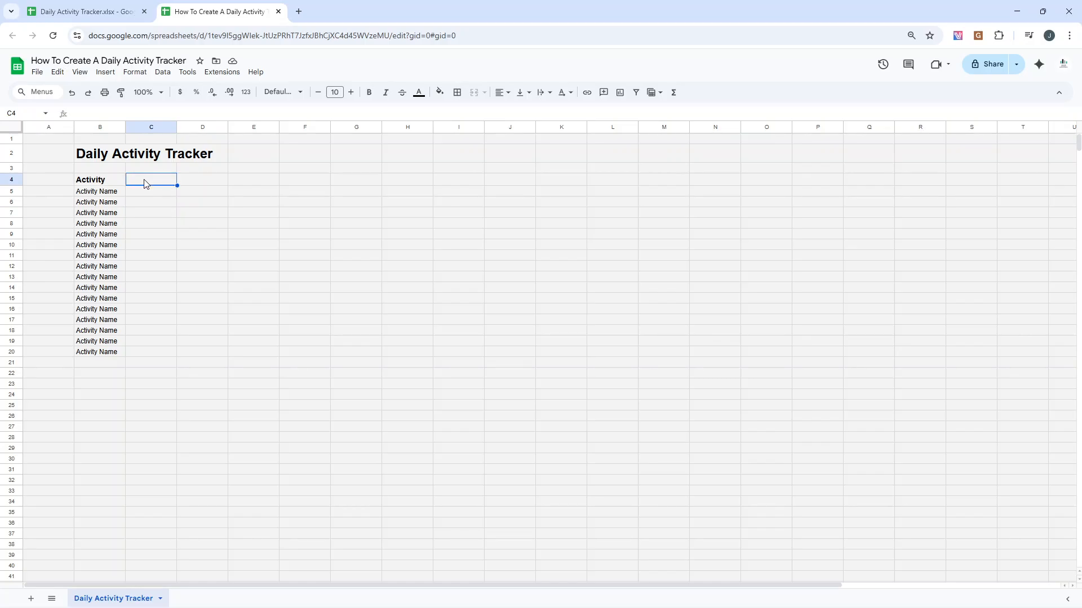
{"action": "type", "text": "Activity Description"}
{"action": "key", "text": "Return"}
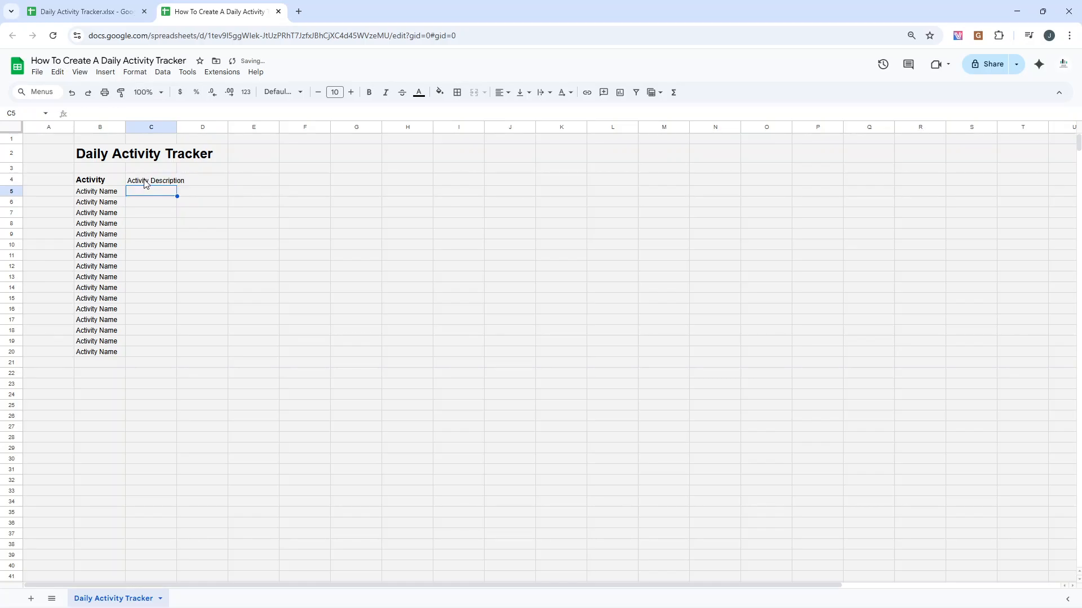
Match the C4 header to the Activity header's bold, size 12 format and widen column C to about three times its width
{"action": "key", "text": "Up"}
{"action": "left_click", "coordinate": [351, 92]}
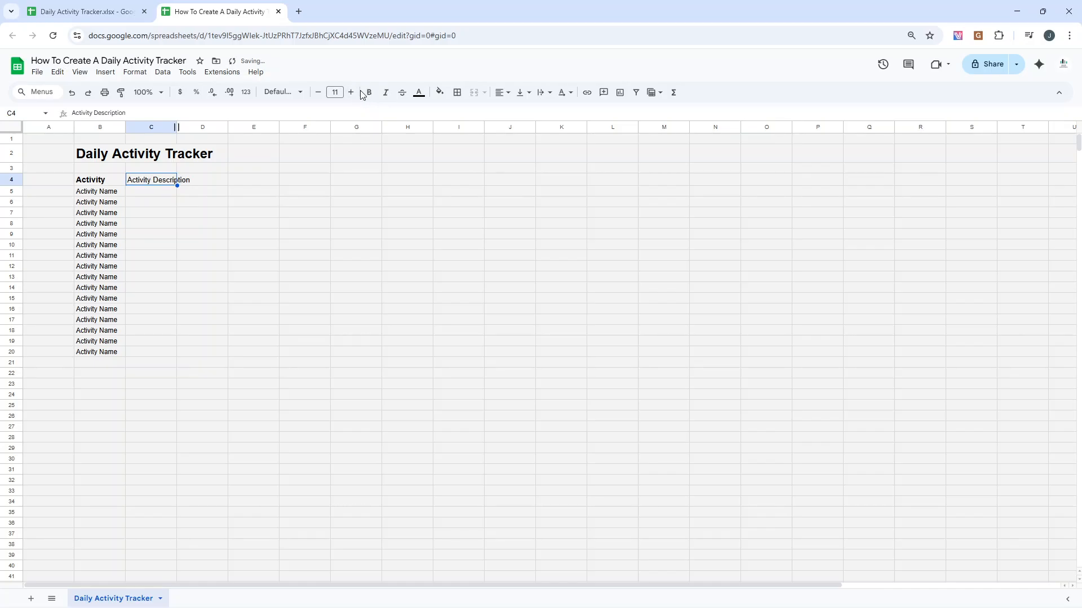
{"action": "left_click", "coordinate": [369, 92]}
{"action": "left_click", "coordinate": [96, 179]}
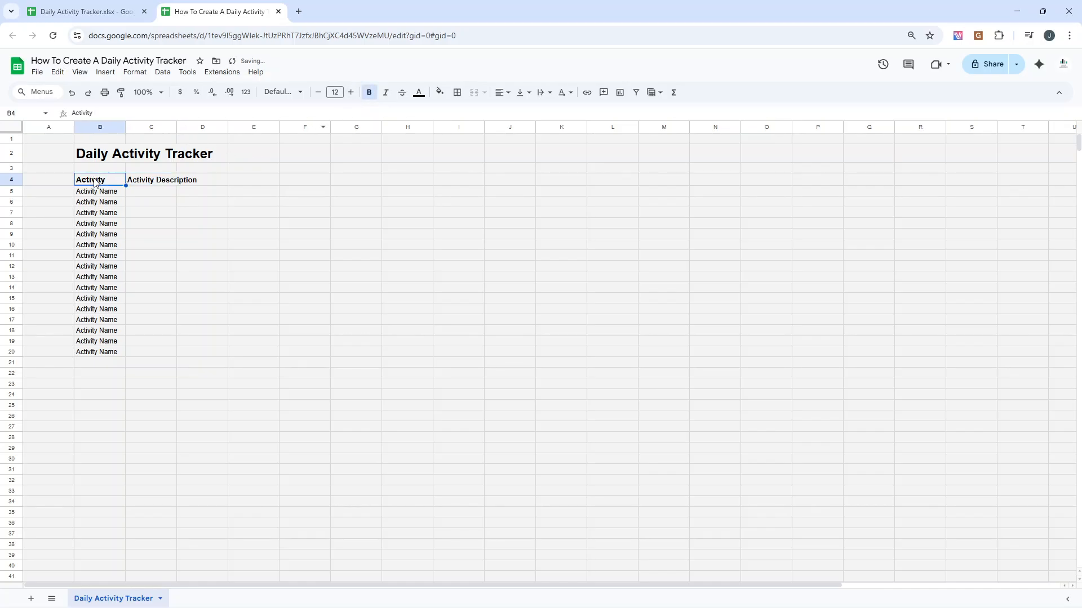
{"action": "left_click", "coordinate": [121, 92]}
{"action": "left_click", "coordinate": [150, 182]}
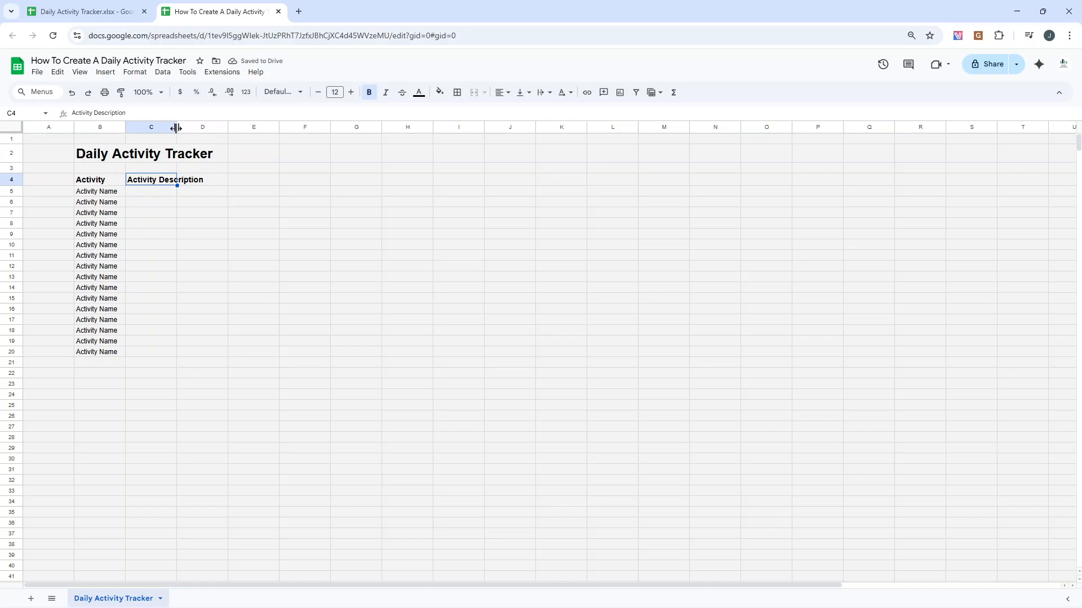
{"action": "left_click_drag", "start_coordinate": [176, 128], "coordinate": [271, 128]}
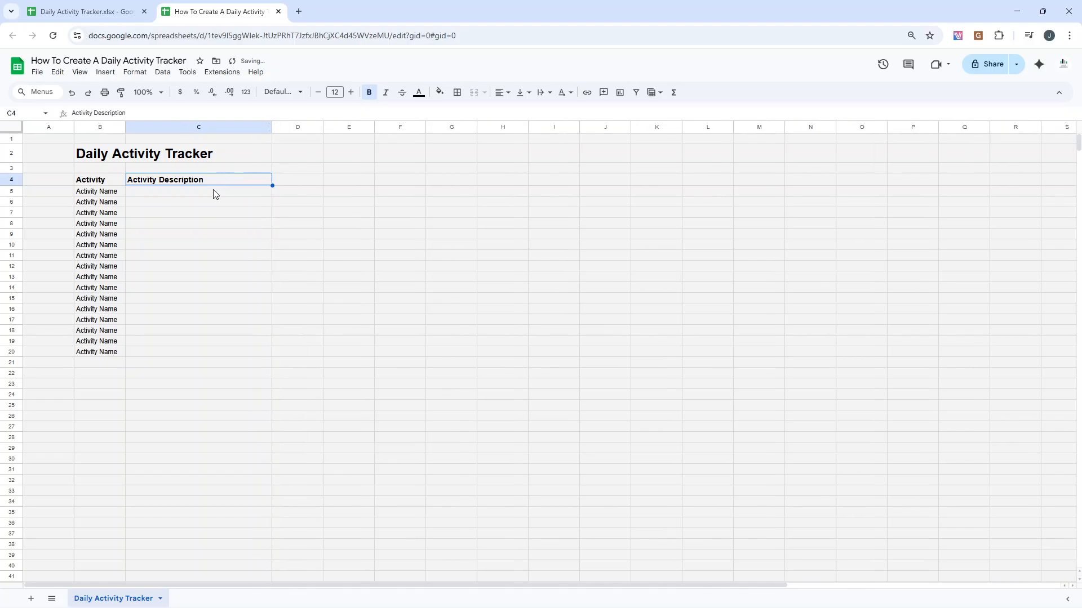
{"action": "left_click", "coordinate": [215, 192]}
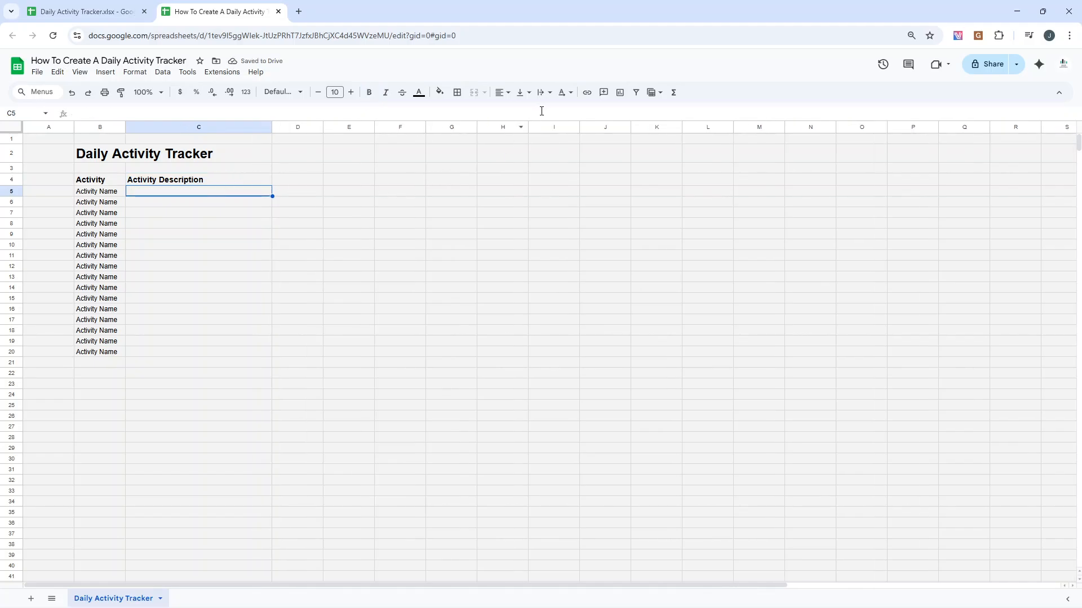
{"action": "left_click", "coordinate": [548, 95]}
{"action": "left_click", "coordinate": [425, 235]}
{"action": "left_click", "coordinate": [191, 194]}
{"action": "left_click", "coordinate": [113, 196]}
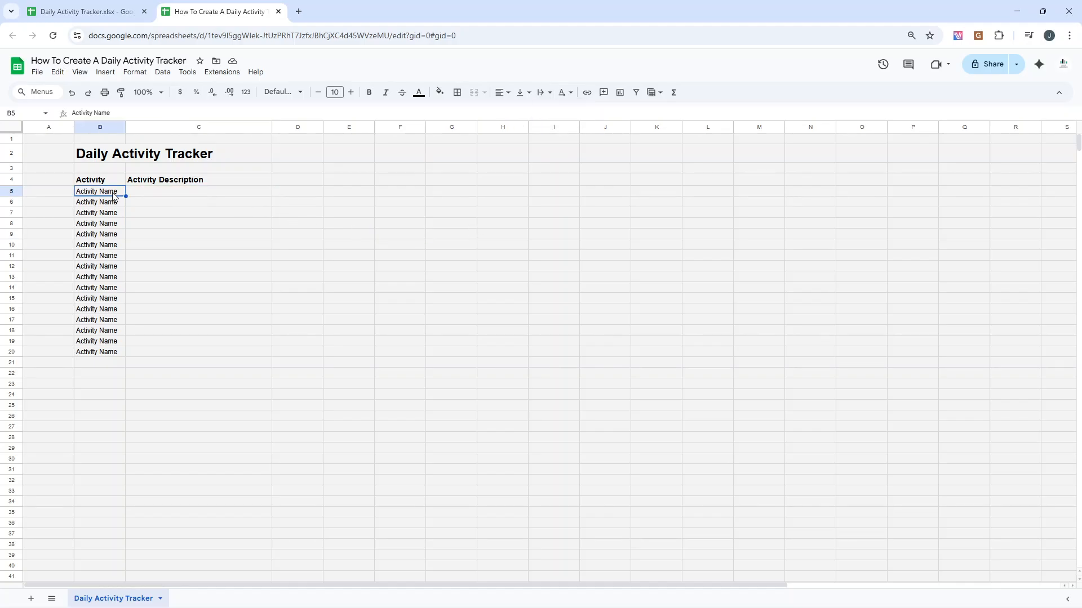
{"action": "left_click", "coordinate": [144, 194]}
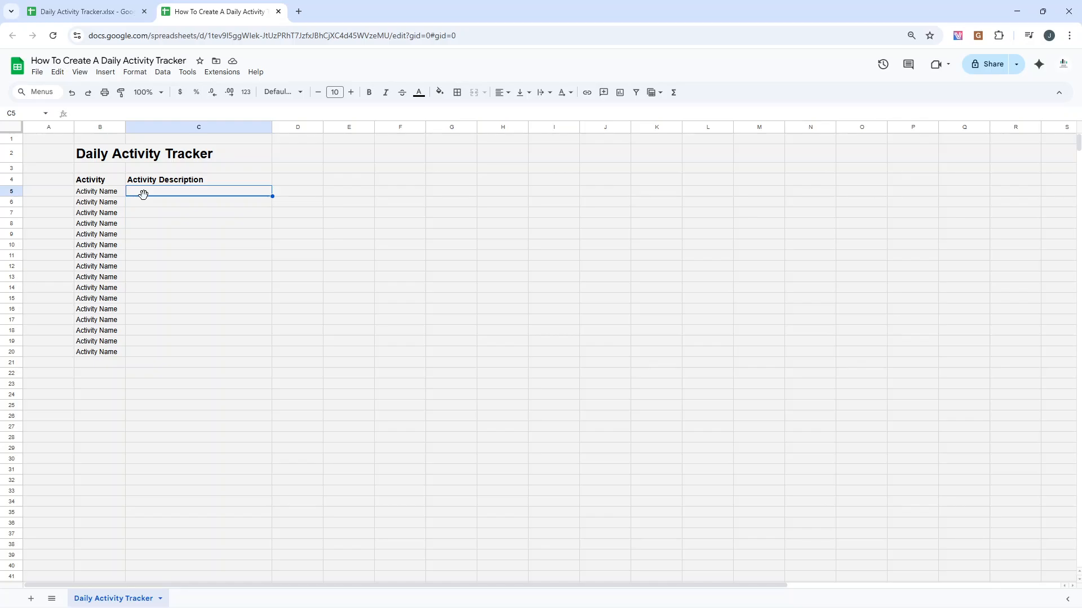
Enter the column header "Activity Category" in cell D4 and widen column D to fit it
{"action": "left_click", "coordinate": [284, 180]}
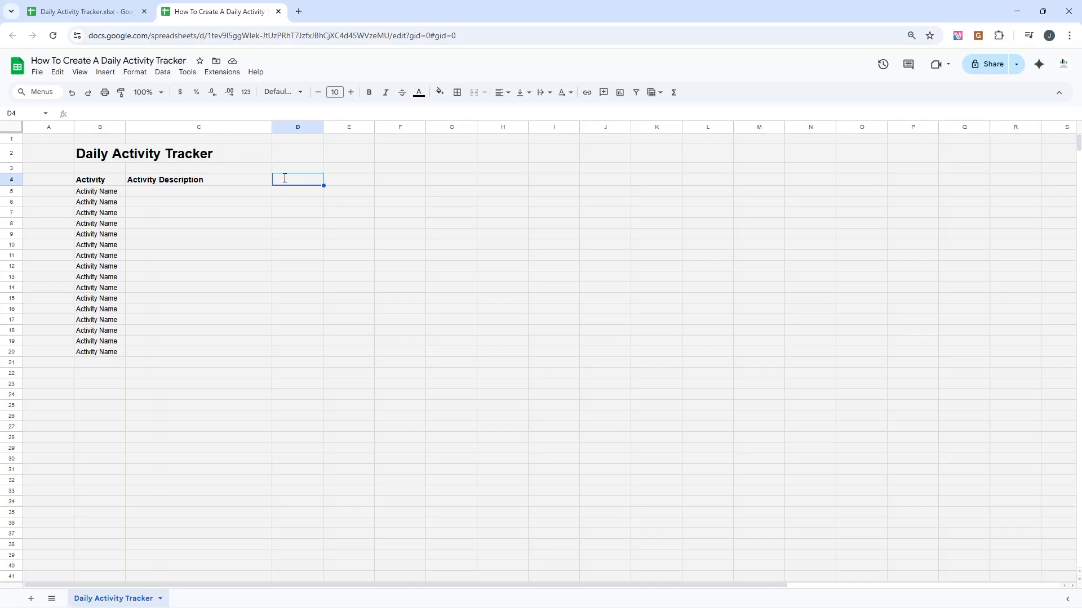
{"action": "type", "text": "Activity Ctegory"}
{"action": "key", "text": "BackSpace"}
{"action": "key", "text": "BackSpace"}
{"action": "key", "text": "BackSpace"}
{"action": "key", "text": "BackSpace"}
{"action": "key", "text": "BackSpace"}
{"action": "key", "text": "BackSpace"}
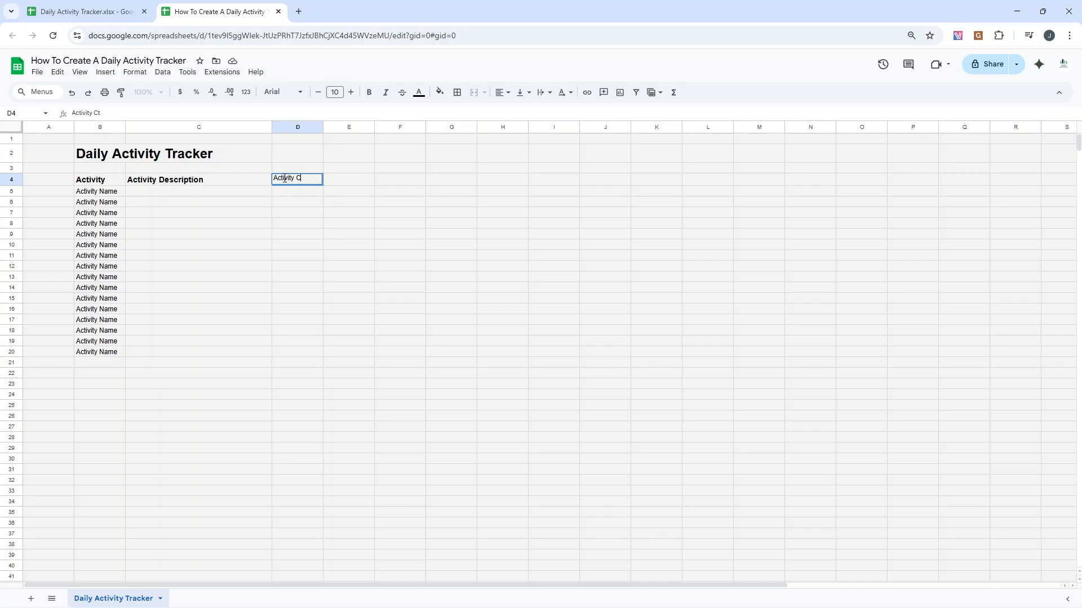
{"action": "type", "text": "ategory"}
{"action": "key", "text": "Return"}
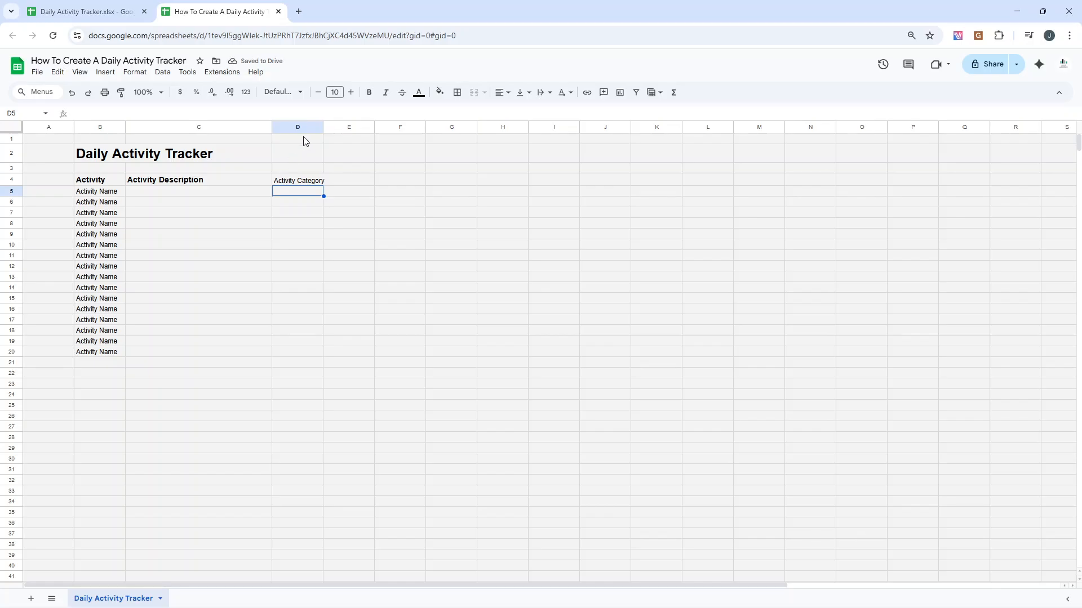
{"action": "left_click_drag", "start_coordinate": [323, 125], "coordinate": [345, 126]}
{"action": "left_click", "coordinate": [316, 181]}
Add a dropdown to D5:D20 with the options "Home" and "Work"
{"action": "left_click", "coordinate": [314, 193]}
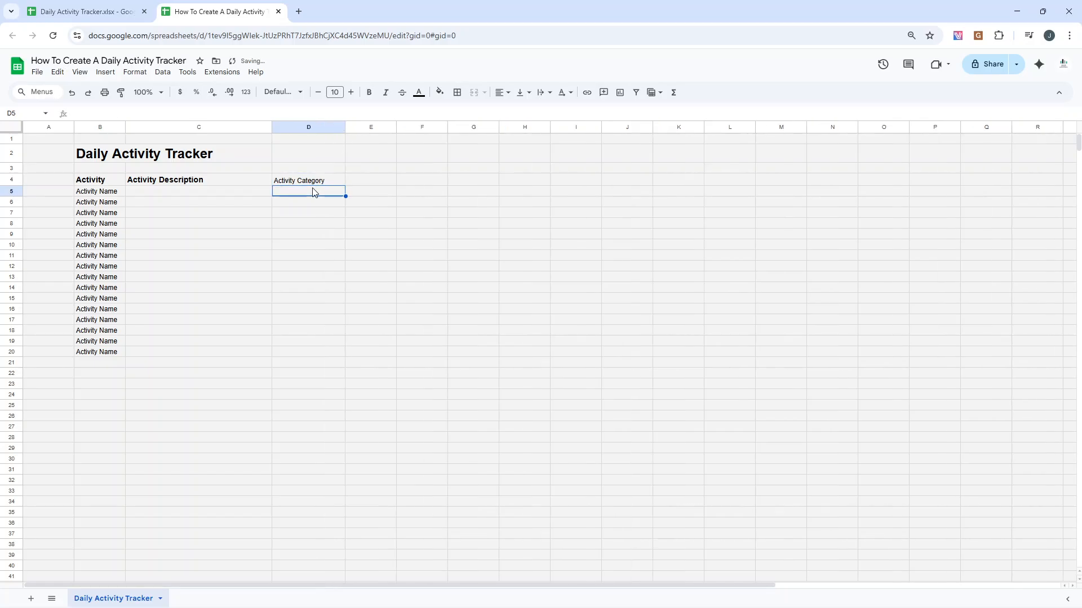
{"action": "type", "text": "W"}
{"action": "key", "text": "BackSpace"}
{"action": "left_click", "coordinate": [317, 254]}
{"action": "left_click_drag", "start_coordinate": [302, 191], "coordinate": [297, 352]}
{"action": "left_click", "coordinate": [309, 256]}
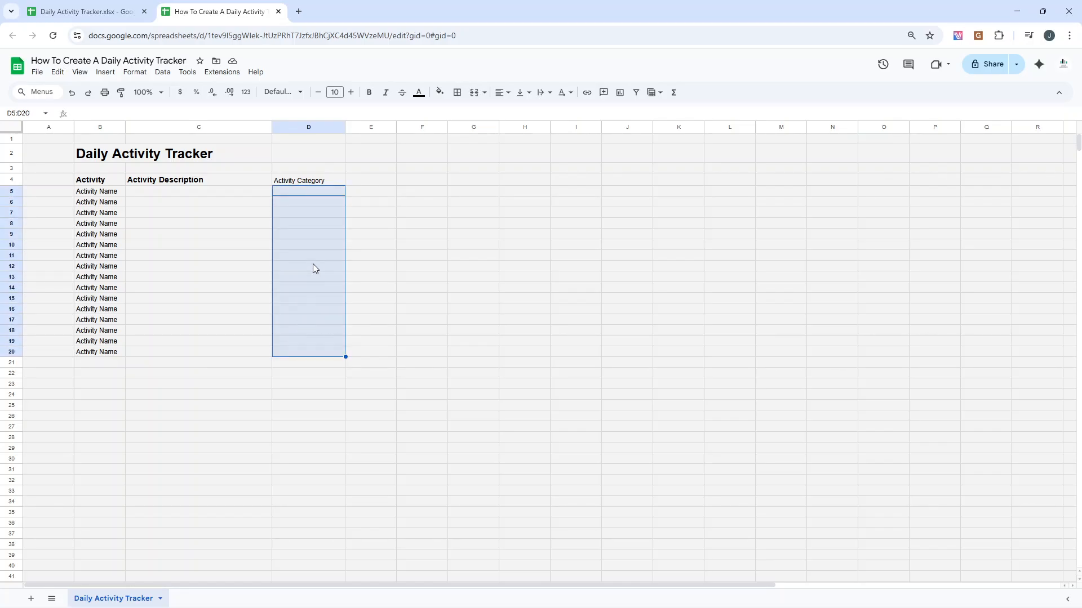
{"action": "right_click", "coordinate": [305, 193]}
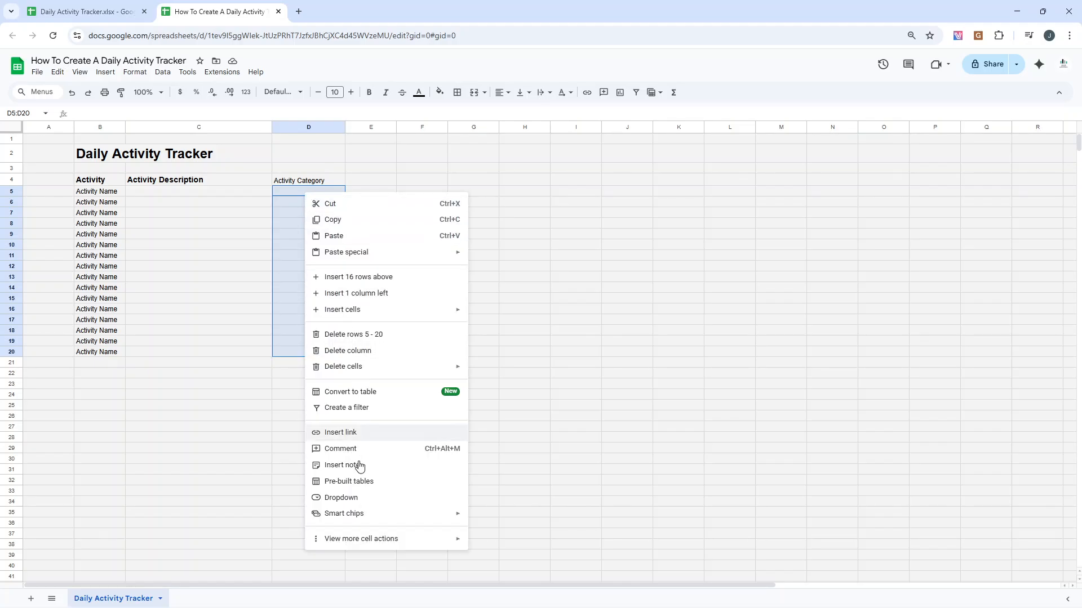
{"action": "left_click", "coordinate": [349, 497]}
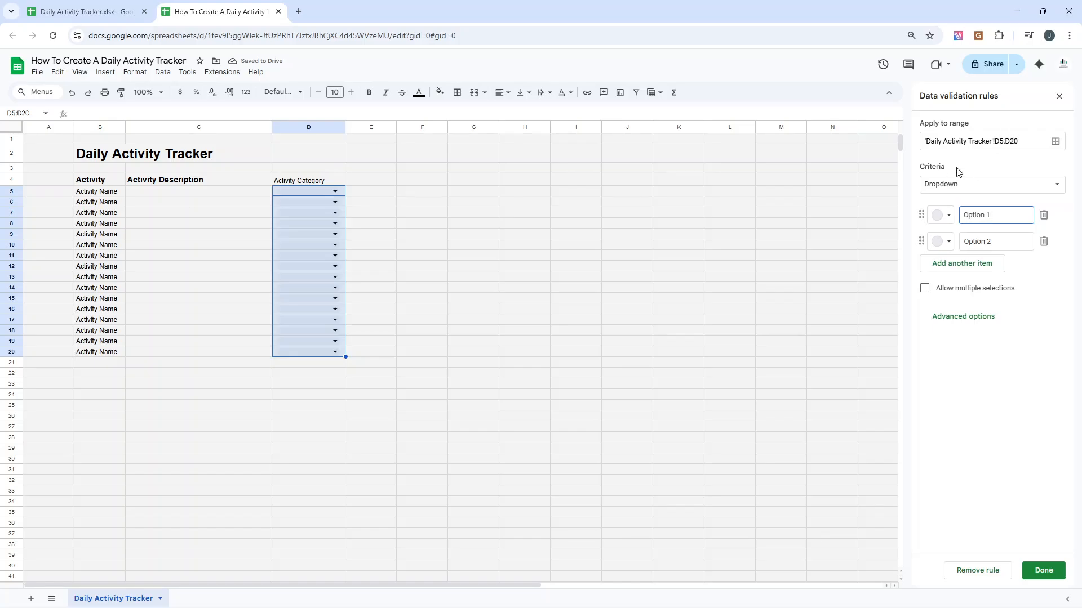
{"action": "triple_click", "coordinate": [984, 214]}
{"action": "type", "text": "Home"}
{"action": "triple_click", "coordinate": [982, 240]}
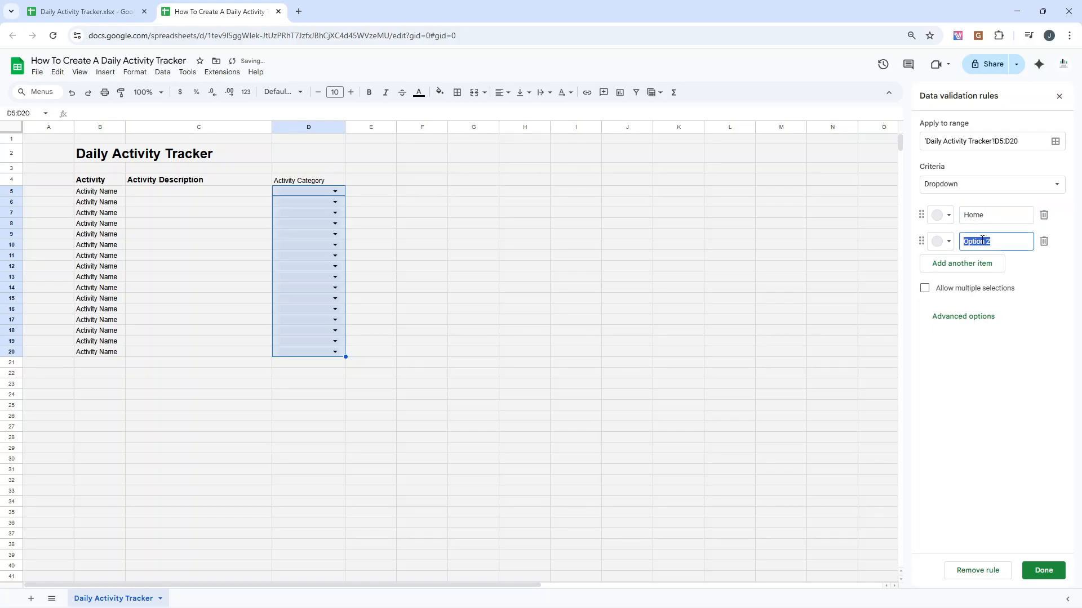
{"action": "type", "text": "Work"}
Rename the dropdown options for D5:D20 to "Marketing" and "Finance"
{"action": "double_click", "coordinate": [983, 213]}
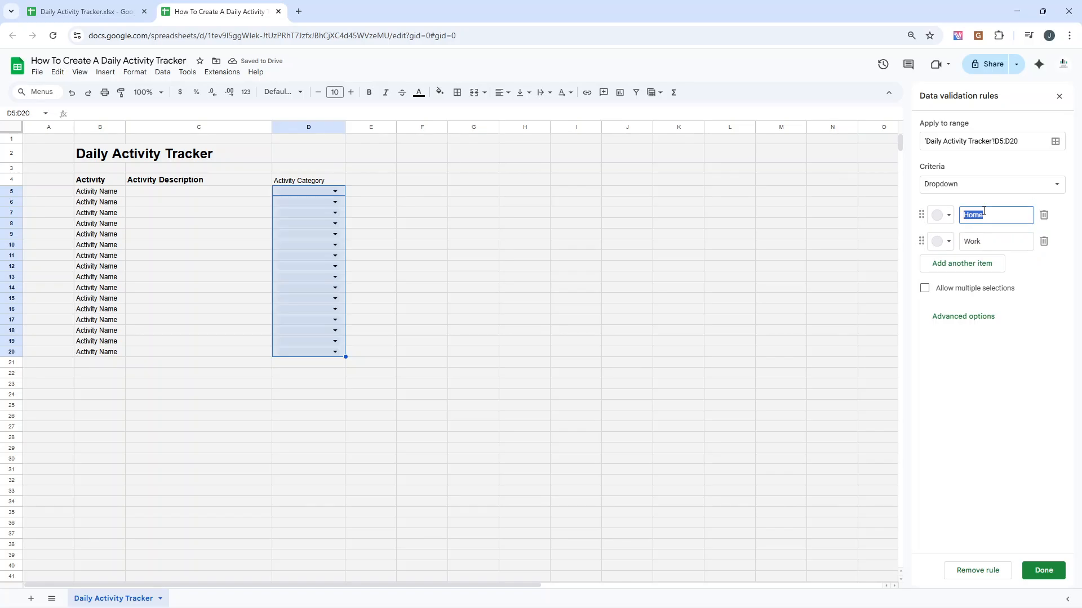
{"action": "type", "text": "Marketing"}
{"action": "double_click", "coordinate": [990, 242]}
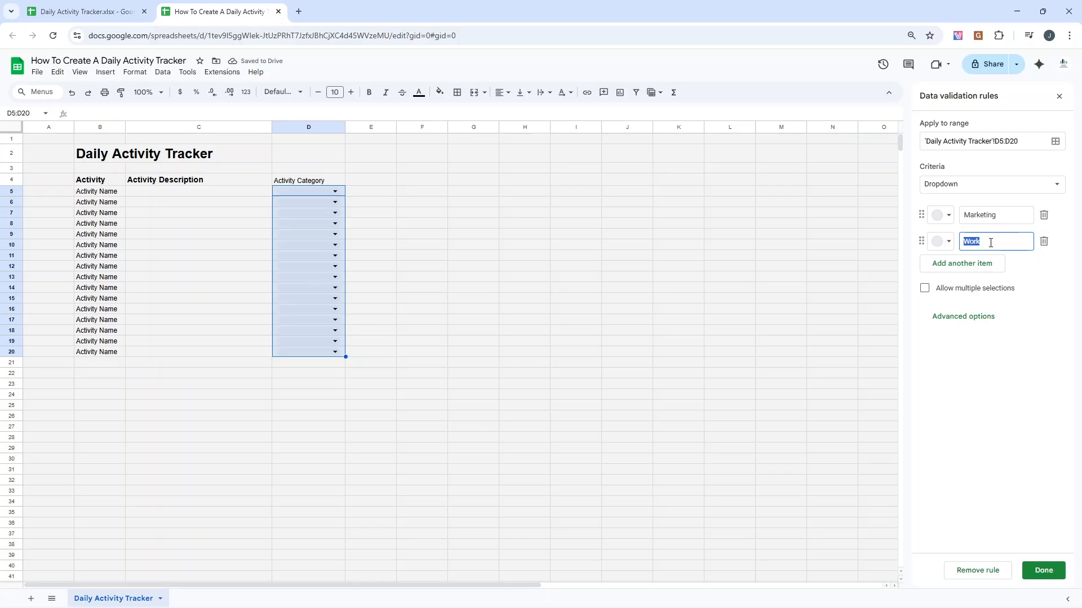
{"action": "type", "text": "Finance"}
Remove the dropdown rule from the Activity Category cells D5:D20
{"action": "left_click", "coordinate": [364, 213]}
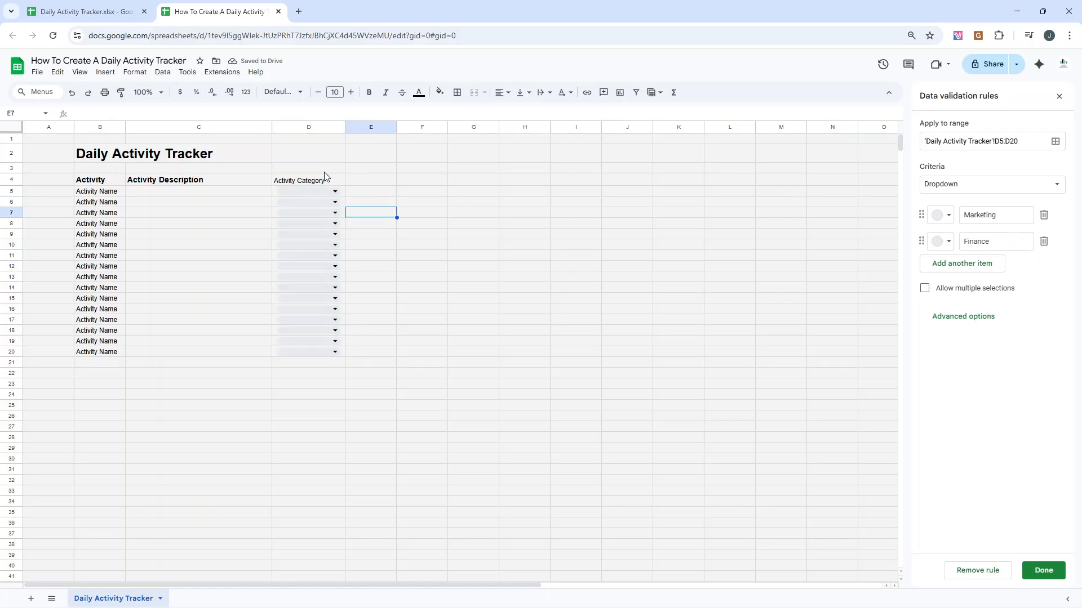
{"action": "left_click", "coordinate": [316, 181]}
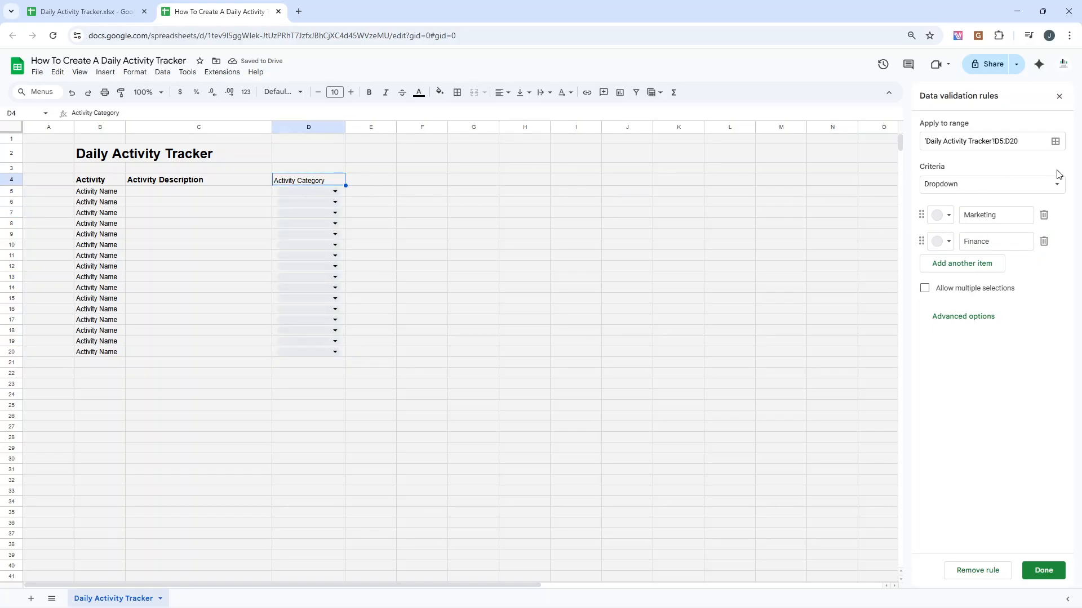
{"action": "left_click", "coordinate": [1044, 215]}
{"action": "left_click", "coordinate": [992, 573]}
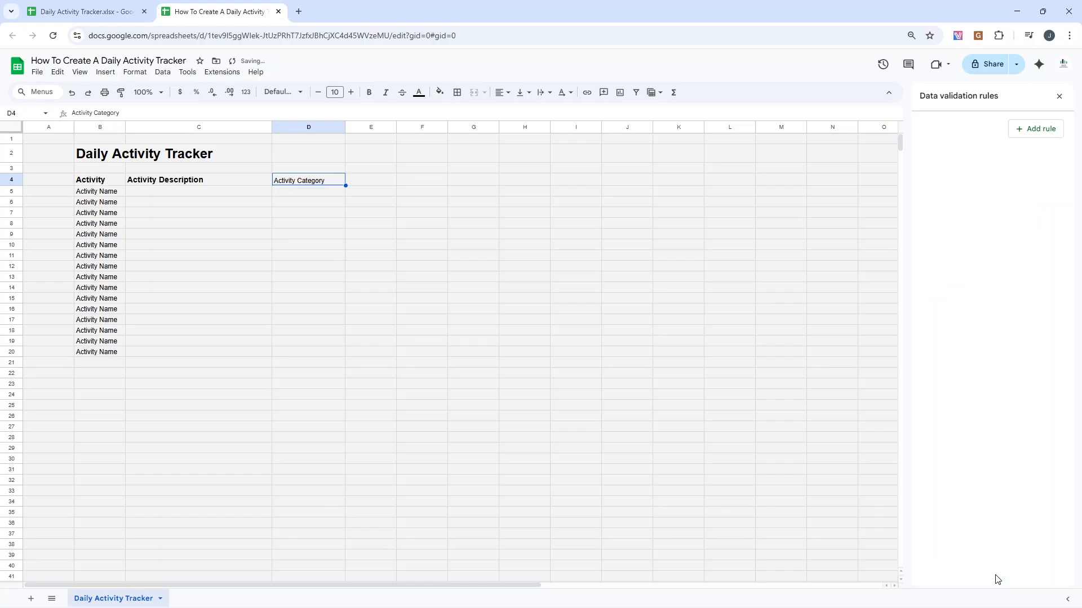
Copy the Activity Description header's formatting from C4 onto the Activity Category header in D4
{"action": "left_click", "coordinate": [349, 227]}
{"action": "left_click", "coordinate": [241, 181]}
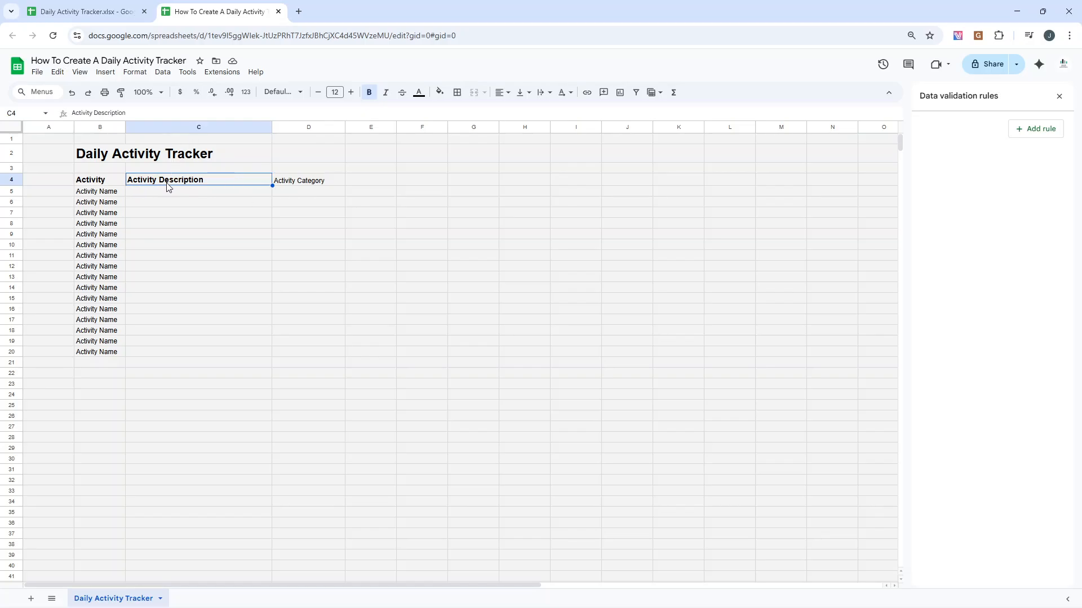
{"action": "left_click", "coordinate": [123, 98]}
{"action": "left_click", "coordinate": [294, 183]}
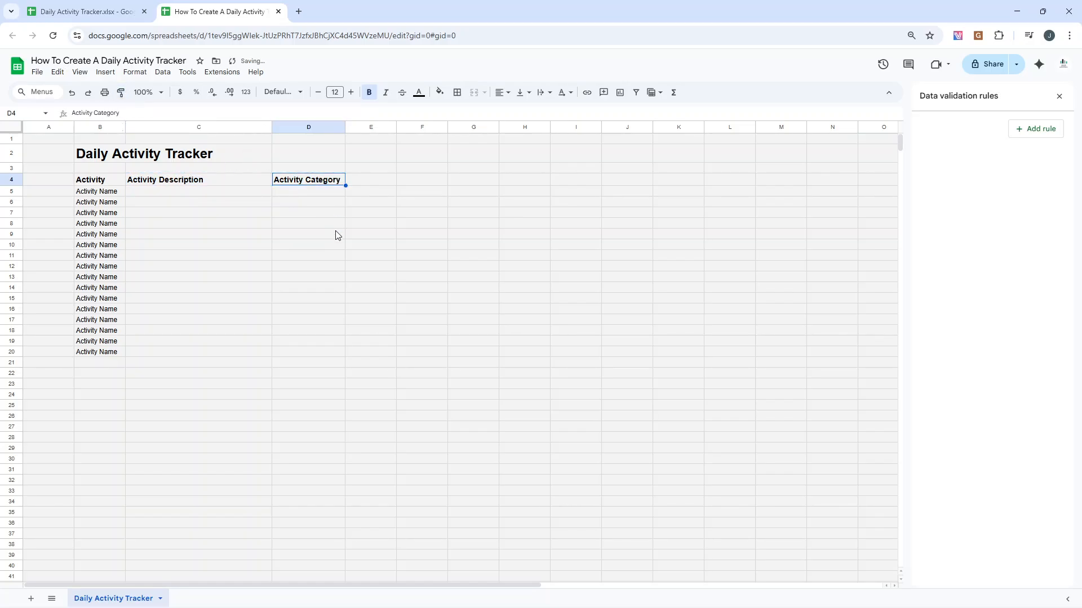
Enter the column header "Project" in cell E4, then make it bold and one font size larger
{"action": "left_click", "coordinate": [366, 183]}
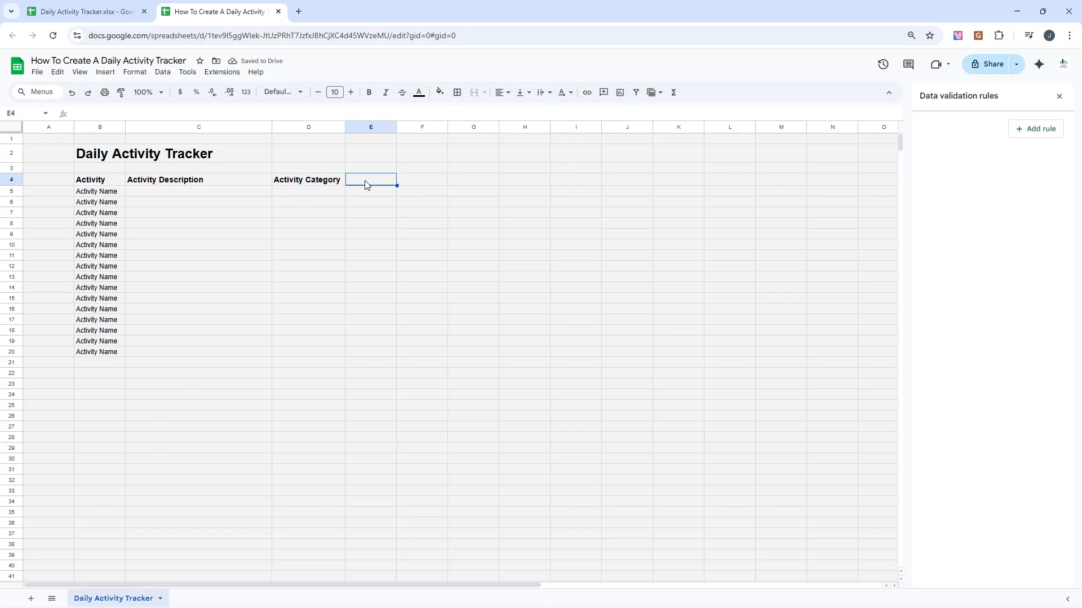
{"action": "type", "text": "Project"}
{"action": "key", "text": "Return"}
{"action": "left_click", "coordinate": [366, 185]}
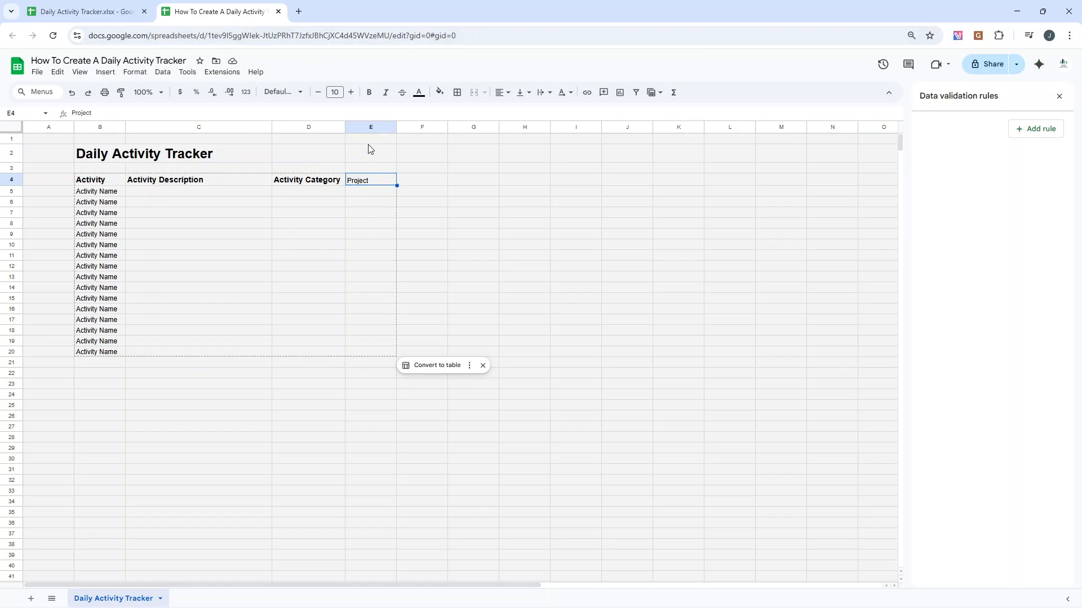
{"action": "left_click", "coordinate": [370, 94]}
{"action": "left_click", "coordinate": [351, 93]}
Enter the column header "Time Block" in cell F4 and make it bold
{"action": "left_click", "coordinate": [407, 178]}
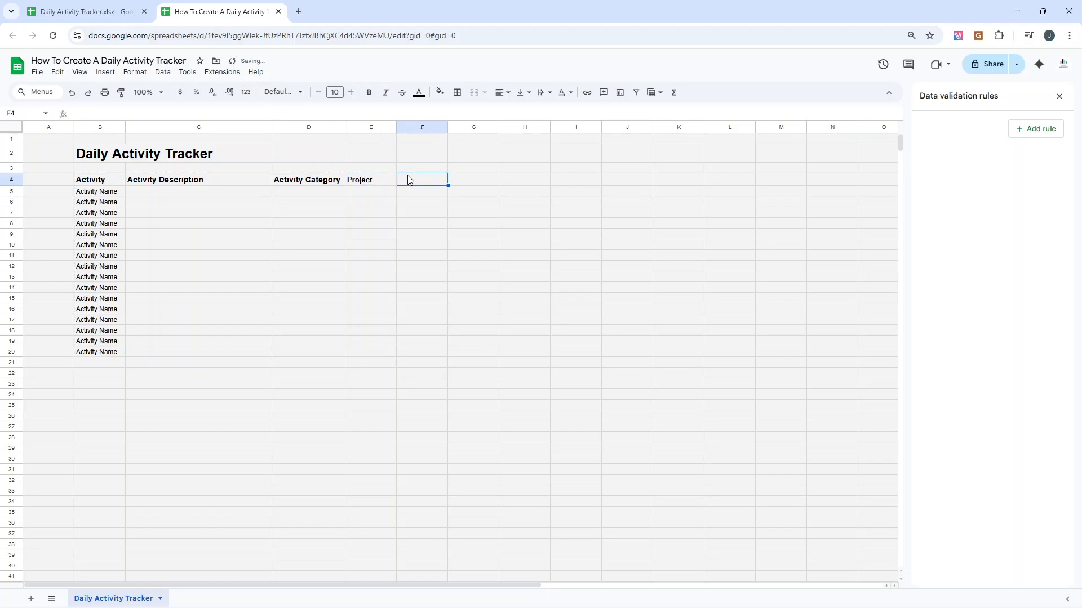
{"action": "type", "text": "Time Block"}
{"action": "key", "text": "Return"}
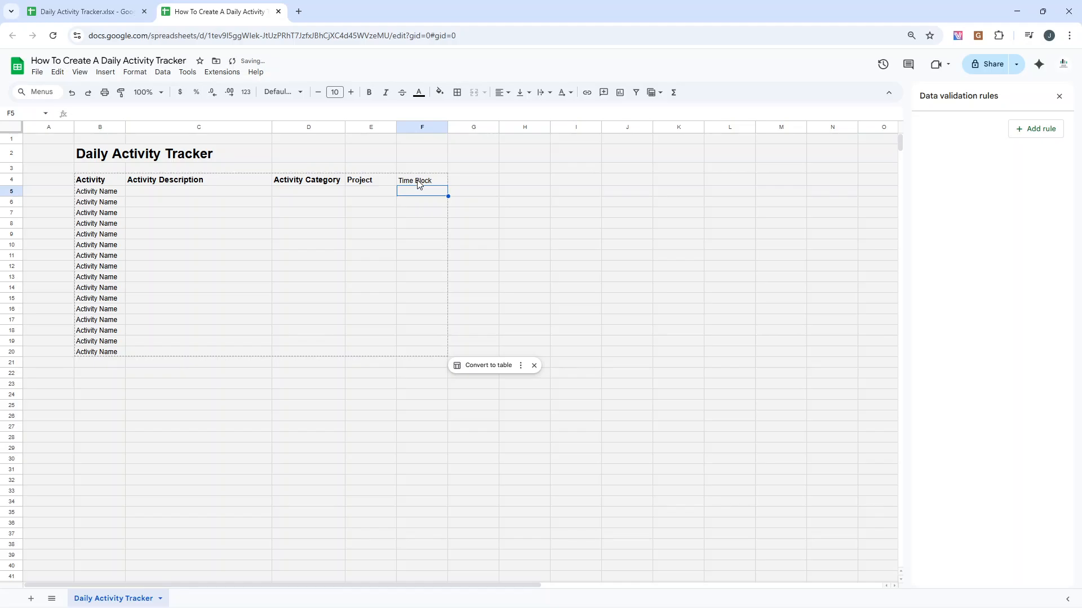
{"action": "left_click", "coordinate": [420, 181]}
{"action": "left_click", "coordinate": [369, 92]}
Add a dropdown to F5:F20 with the options "Morning" and "Afternoon"
{"action": "left_click", "coordinate": [425, 195]}
{"action": "left_click_drag", "start_coordinate": [425, 196], "coordinate": [424, 354]}
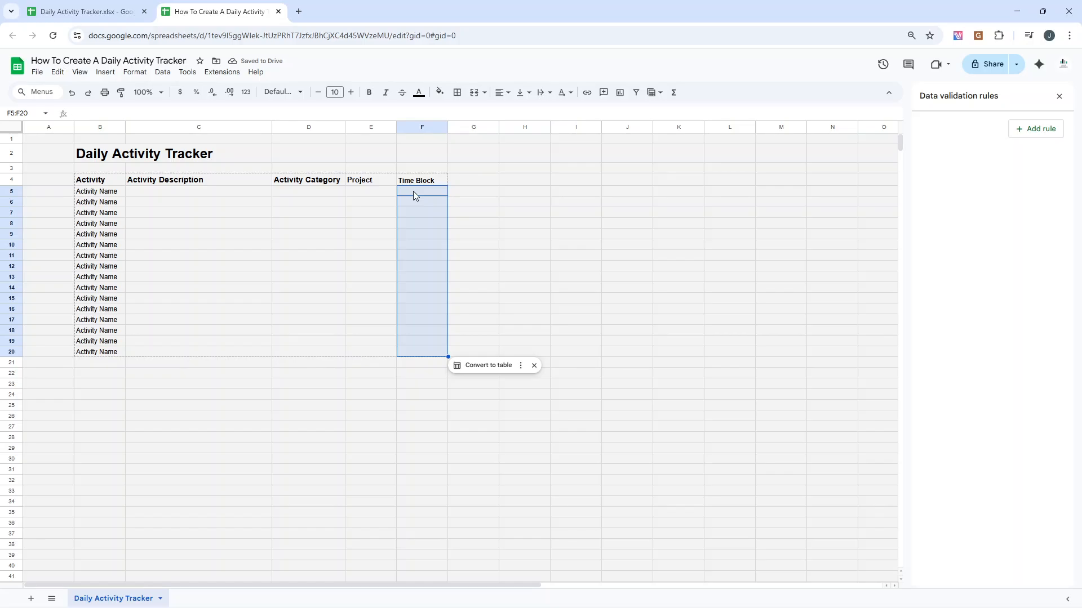
{"action": "right_click", "coordinate": [429, 201]}
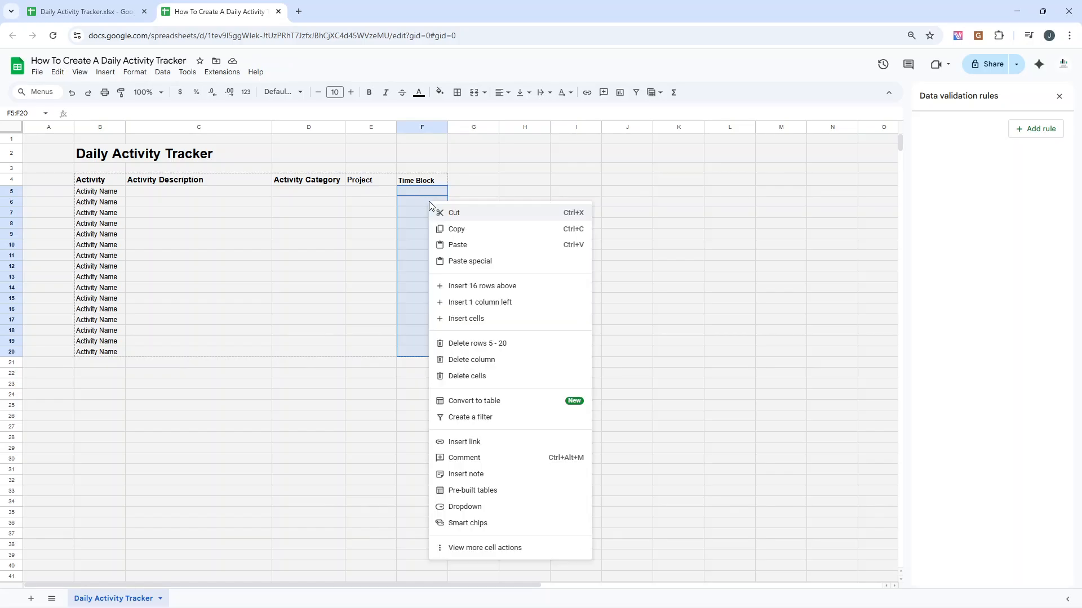
{"action": "left_click", "coordinate": [481, 507]}
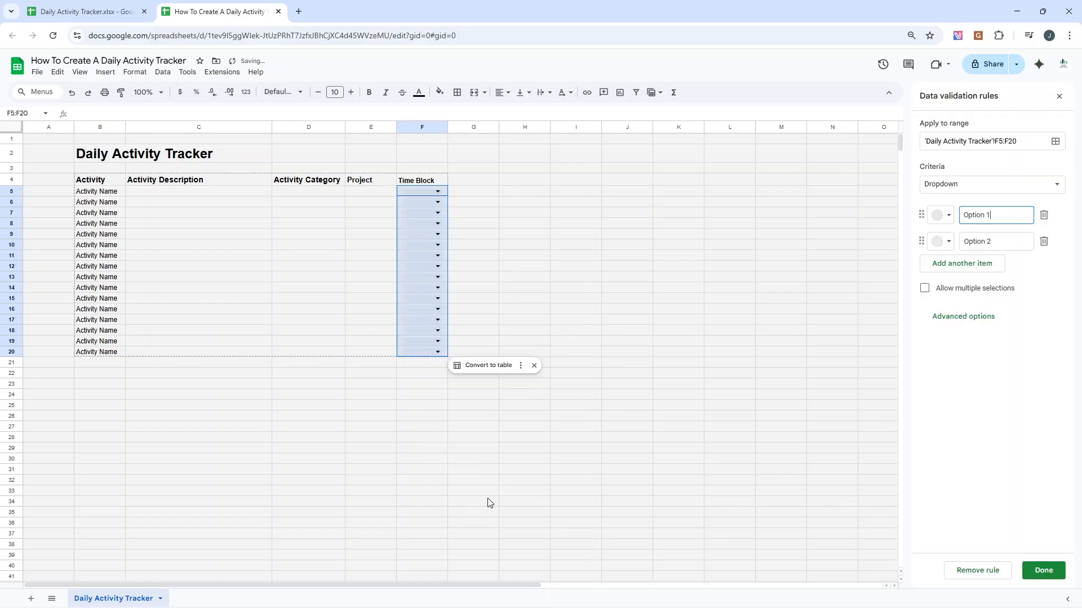
{"action": "double_click", "coordinate": [976, 215]}
{"action": "type", "text": "Morning"}
{"action": "triple_click", "coordinate": [985, 239]}
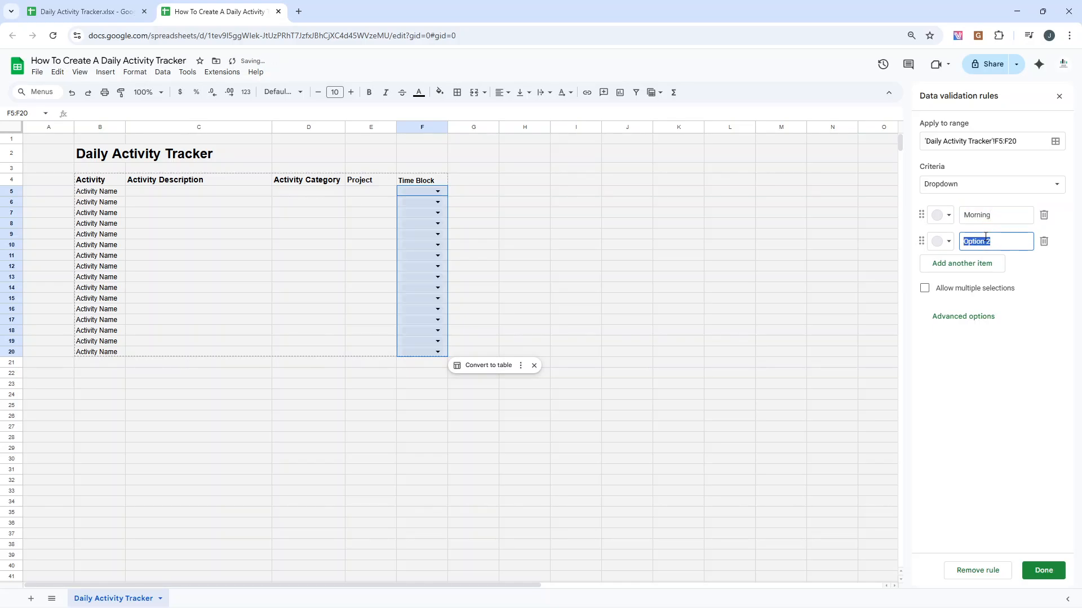
{"action": "type", "text": "Afternoon"}
{"action": "left_click", "coordinate": [960, 263]}
{"action": "left_click", "coordinate": [966, 291]}
{"action": "left_click", "coordinate": [942, 217]}
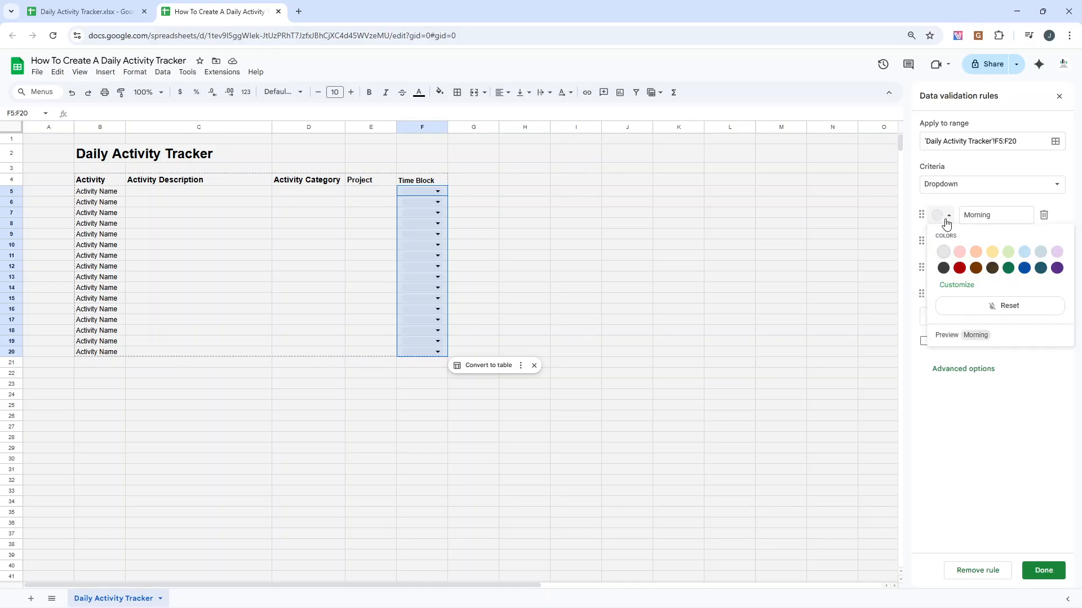
{"action": "left_click", "coordinate": [1061, 382]}
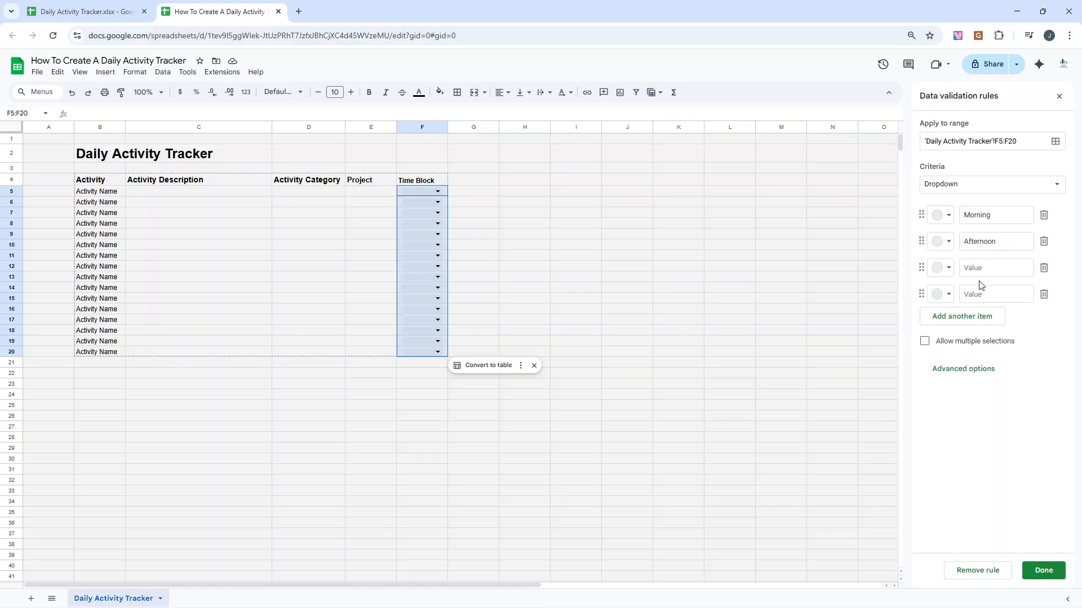
{"action": "left_click", "coordinate": [1043, 267]}
{"action": "left_click", "coordinate": [1043, 267]}
Save the Time Block dropdown rule and check the option list in cell F5
{"action": "left_click", "coordinate": [1044, 570]}
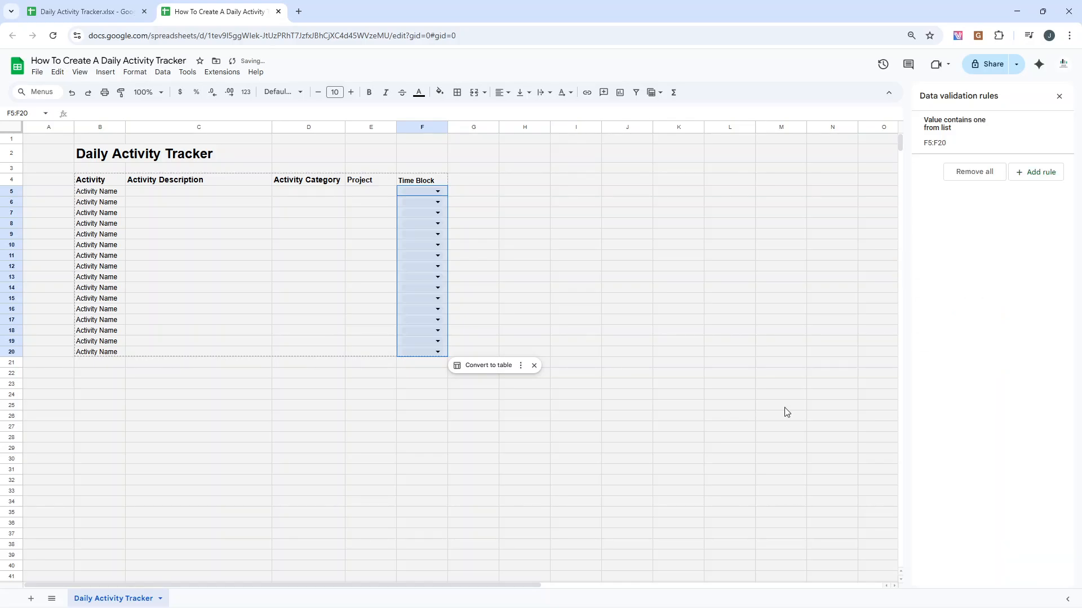
{"action": "left_click", "coordinate": [437, 192]}
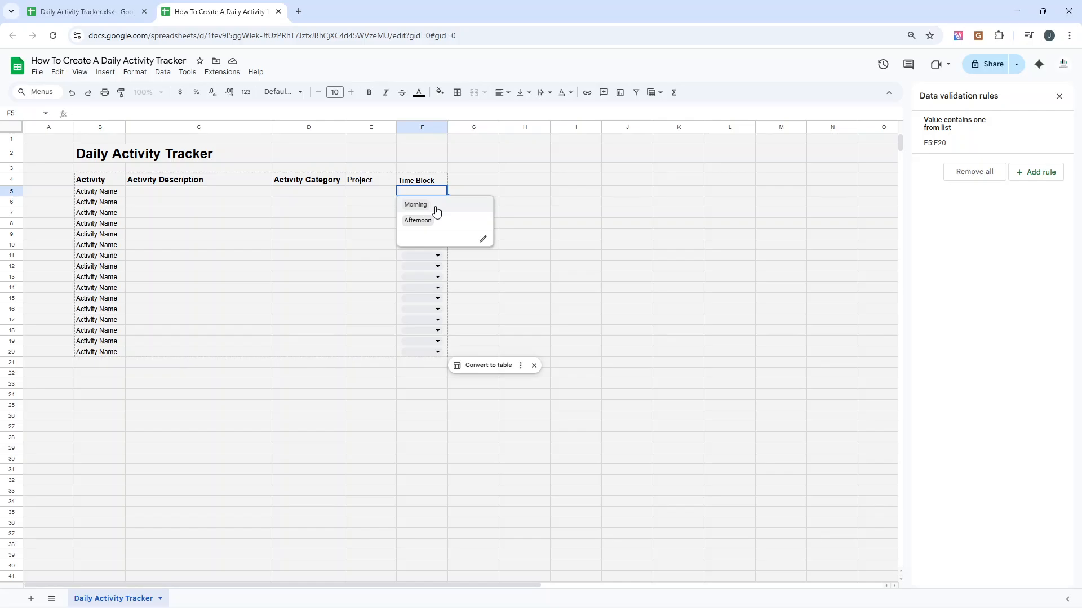
{"action": "left_click", "coordinate": [502, 185]}
Copy the Activity Category header's formatting from D4 onto the Project and Time Block headers in E4:F4
{"action": "left_click", "coordinate": [310, 180]}
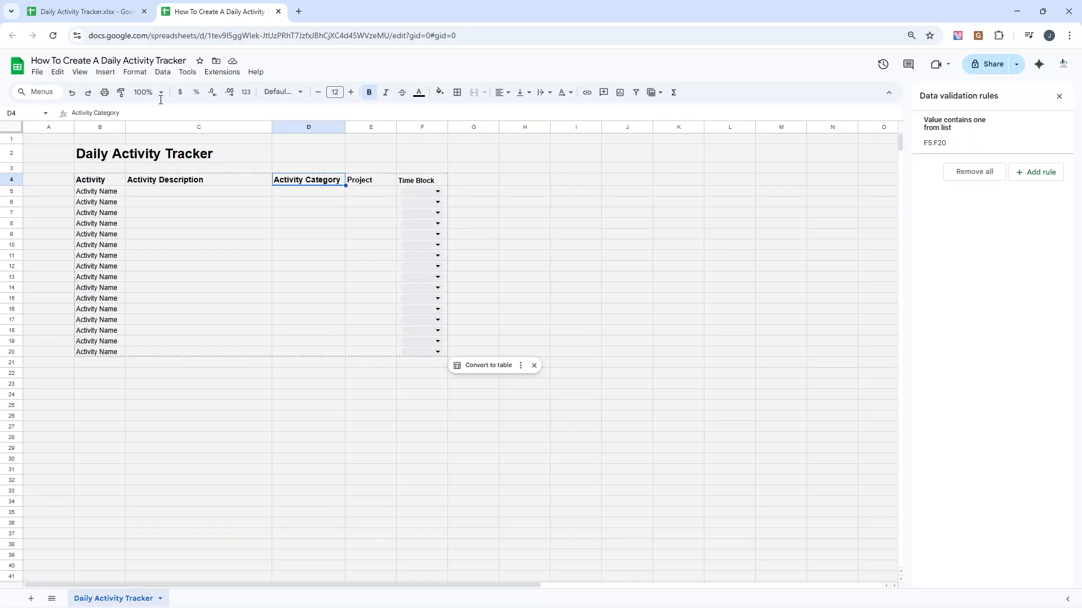
{"action": "left_click", "coordinate": [120, 96]}
{"action": "left_click_drag", "start_coordinate": [357, 186], "coordinate": [411, 182]}
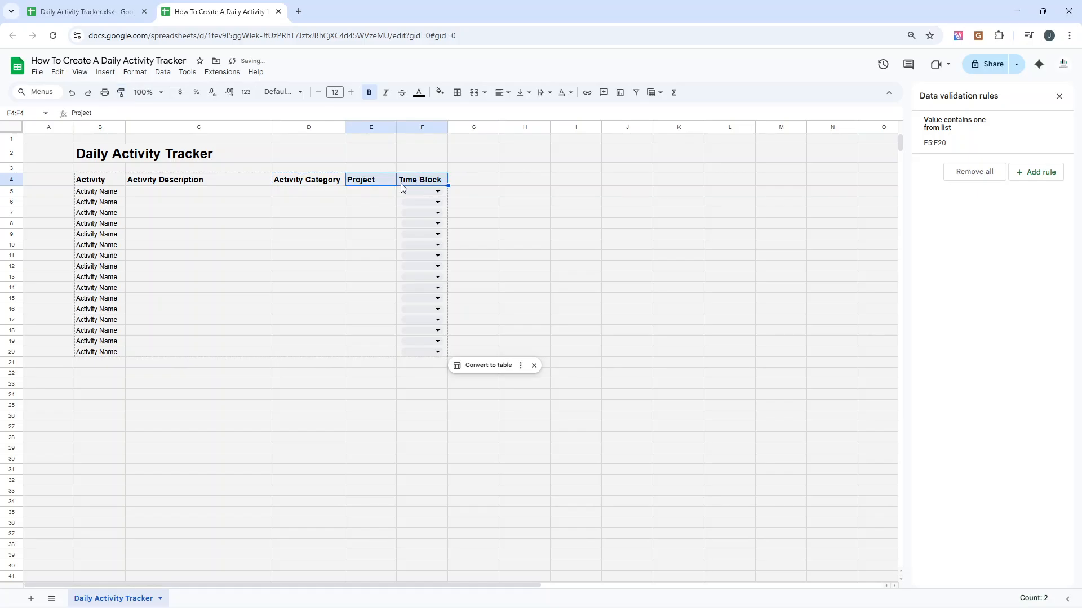
Enter the column header "Estimated Duration" in cell G4 and widen column G to fit it
{"action": "left_click", "coordinate": [460, 184]}
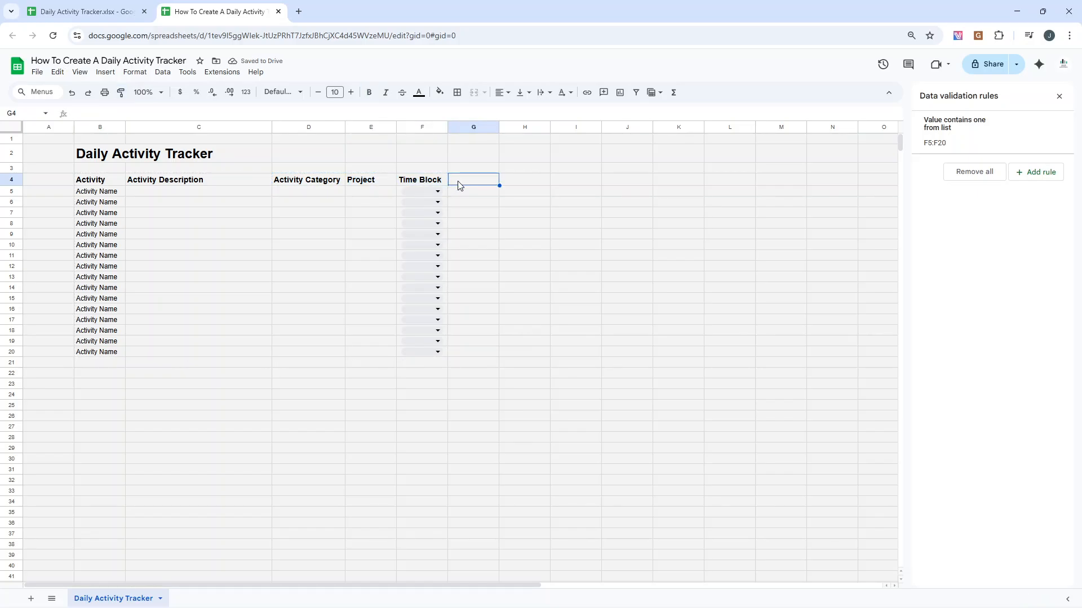
{"action": "type", "text": "Estimated Duration"}
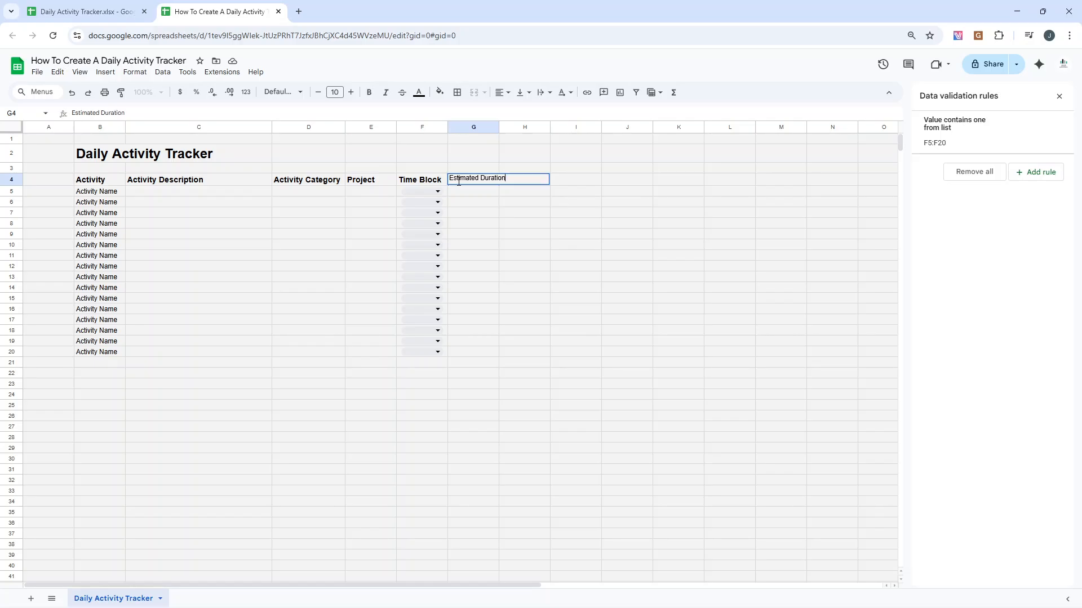
{"action": "key", "text": "Return"}
{"action": "left_click_drag", "start_coordinate": [499, 128], "coordinate": [519, 128]}
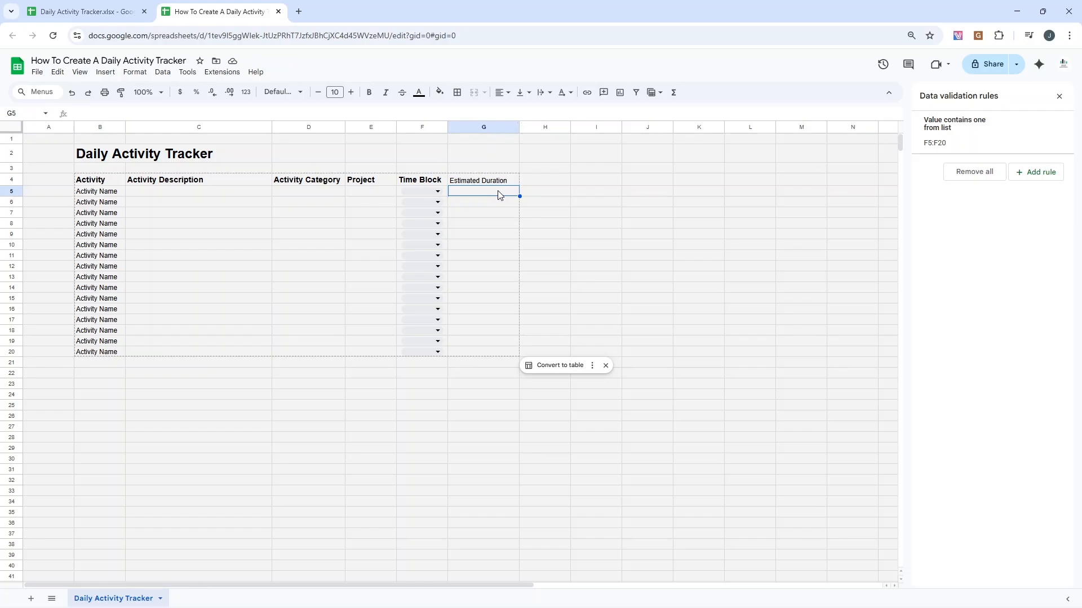
Enter "5 Days" as the estimated duration in cell G5
{"action": "type", "text": "5"}
{"action": "left_click", "coordinate": [630, 224]}
{"action": "left_click", "coordinate": [496, 194]}
{"action": "double_click", "coordinate": [496, 193]}
{"action": "type", "text": "Days"}
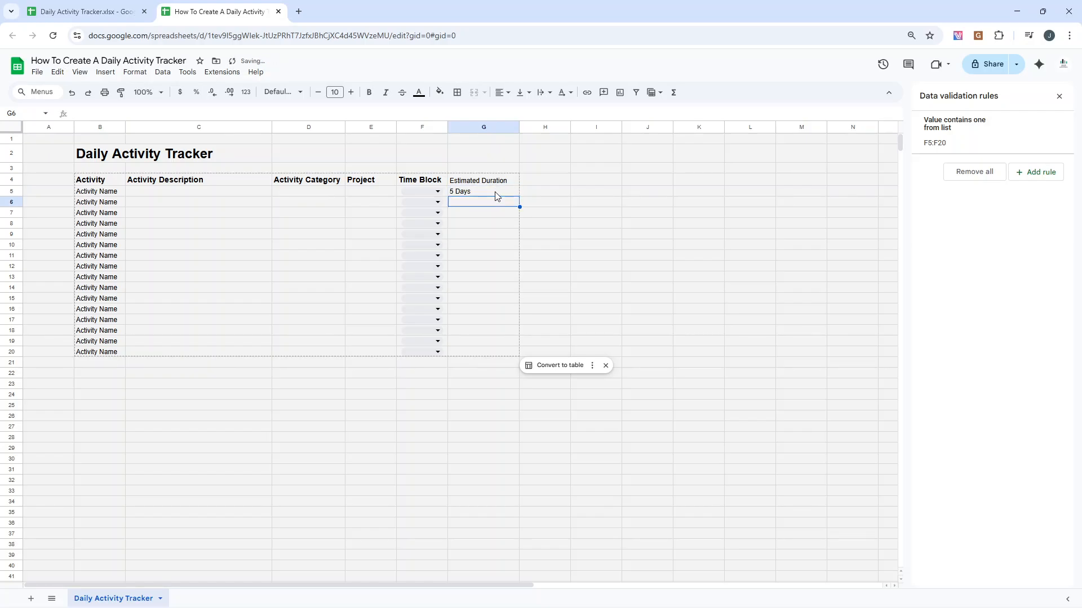
Change the estimated duration in cell G5 to "5 Hours"
{"action": "key", "text": "ctrl+a"}
{"action": "type", "text": "5 Hours"}
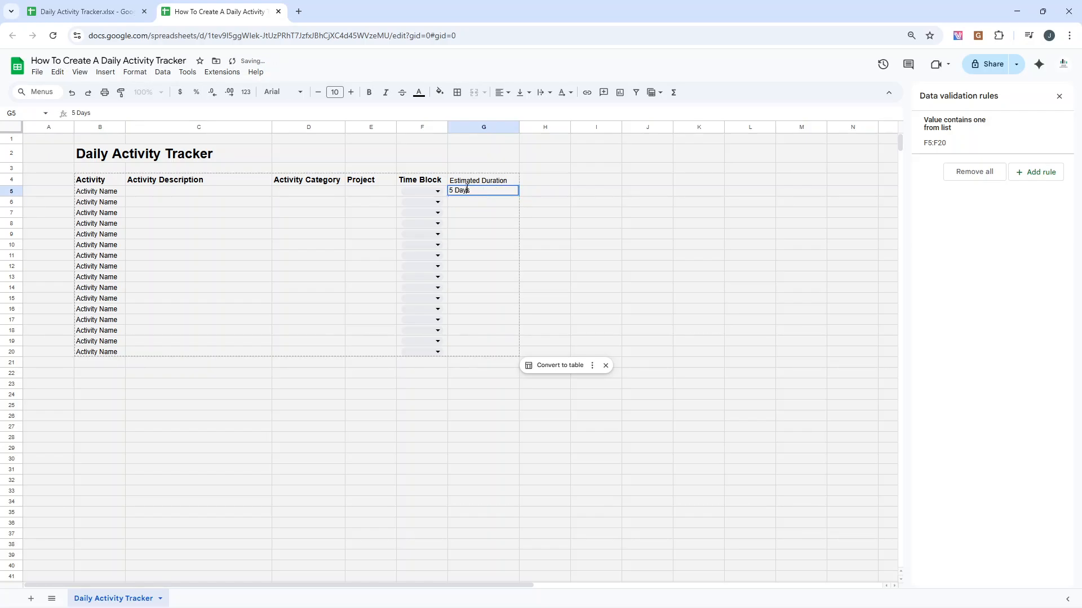
{"action": "key", "text": "Return"}
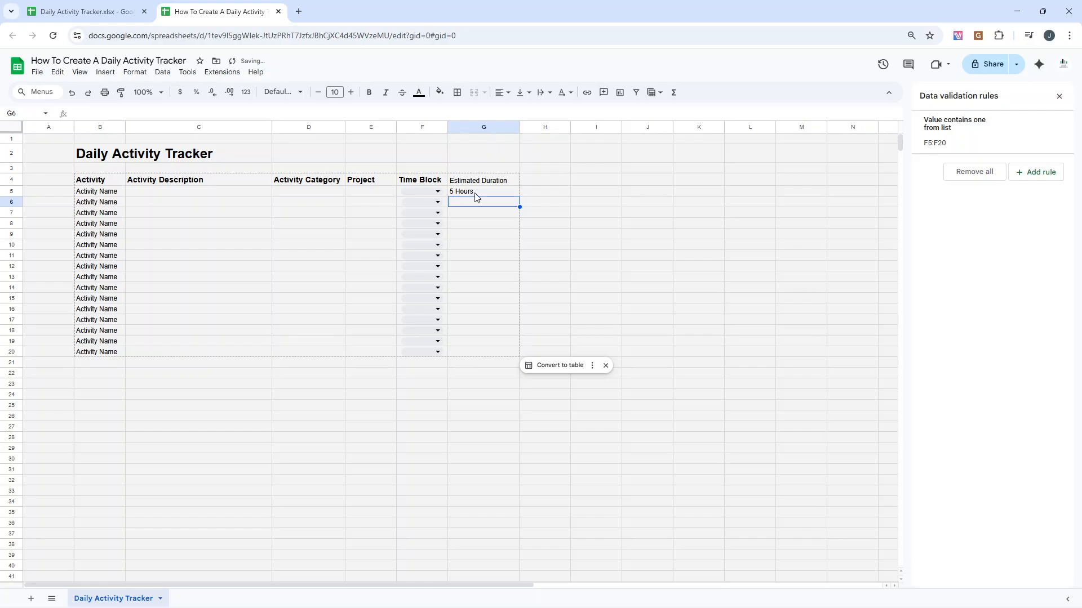
Clear the estimated duration from cell G5 and enter the column header "Due Date" in cell H4
{"action": "left_click", "coordinate": [485, 194]}
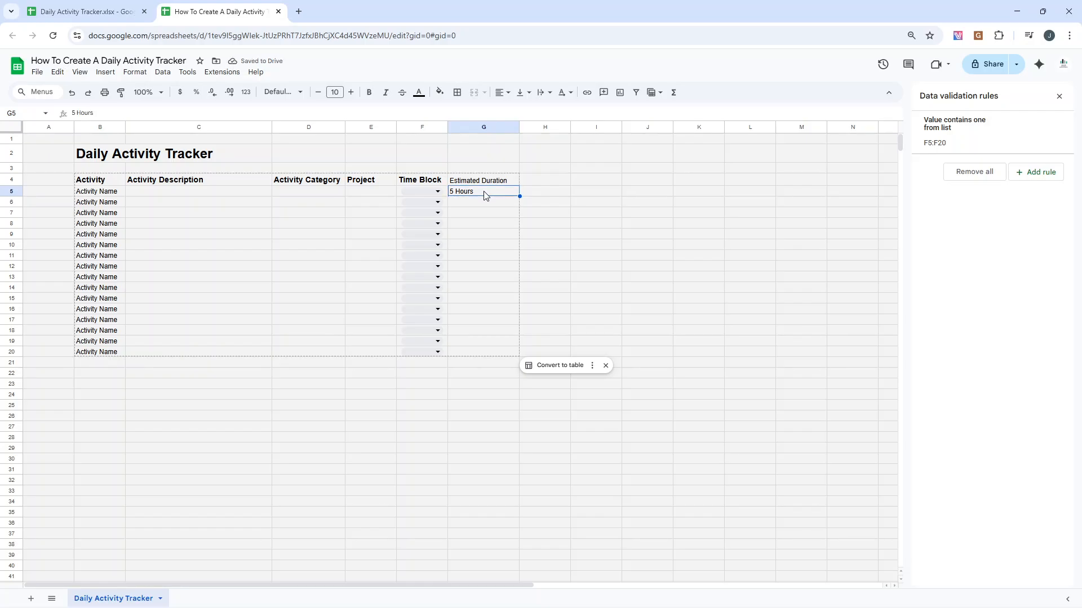
{"action": "key", "text": "Delete"}
{"action": "left_click", "coordinate": [528, 181]}
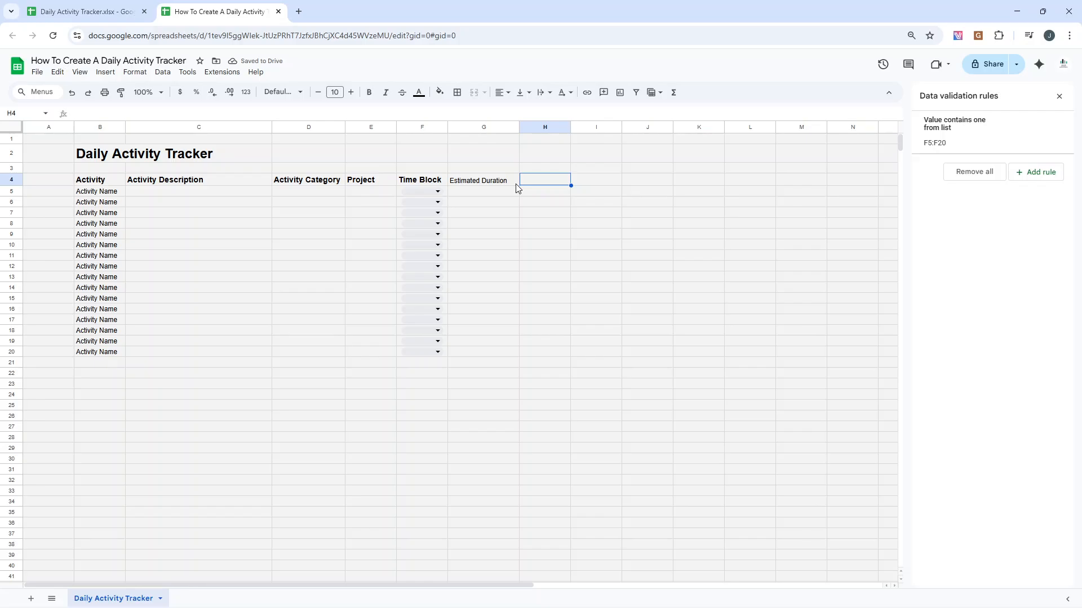
{"action": "type", "text": "Due Date"}
{"action": "key", "text": "Return"}
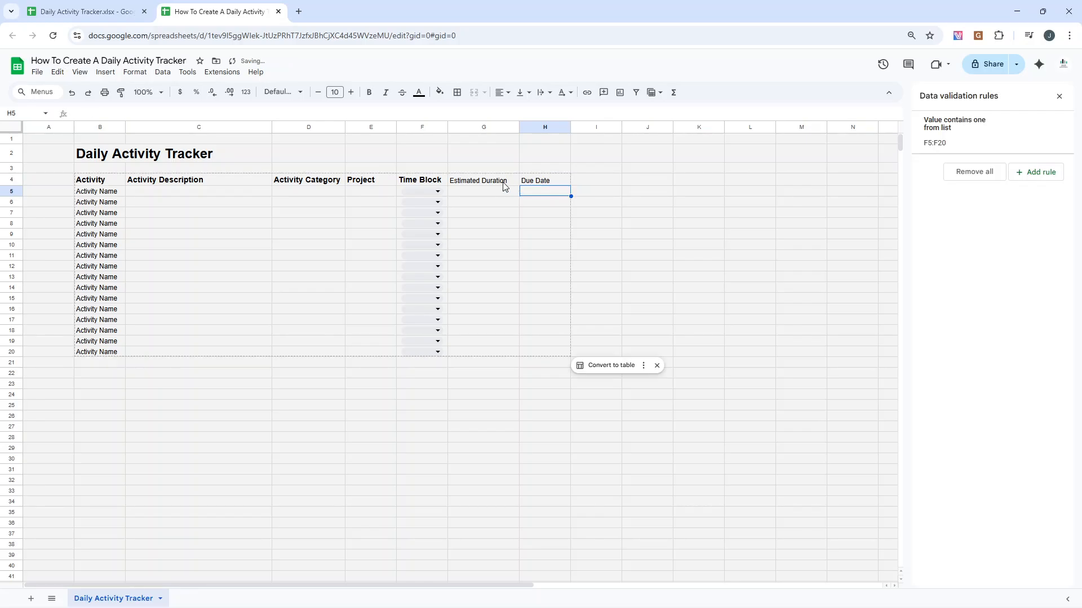
{"action": "left_click", "coordinate": [501, 181]}
{"action": "left_click", "coordinate": [581, 193]}
{"action": "left_click", "coordinate": [557, 184]}
{"action": "left_click", "coordinate": [504, 183]}
{"action": "left_click", "coordinate": [532, 177]}
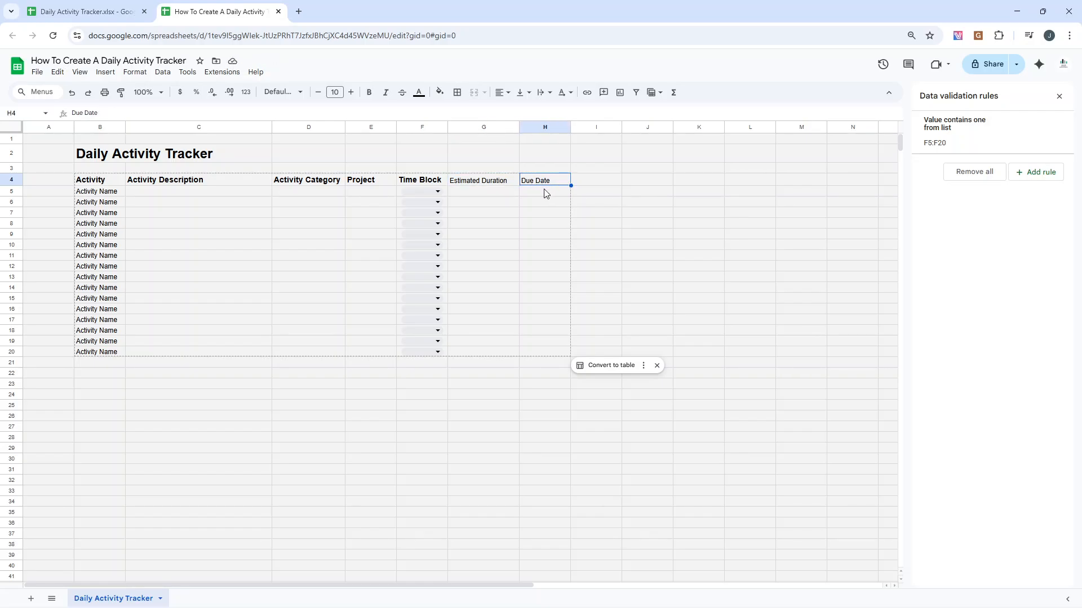
Enter the group heading "Dates & timed" in cell F3 above the Time Block header
{"action": "left_click", "coordinate": [437, 171]}
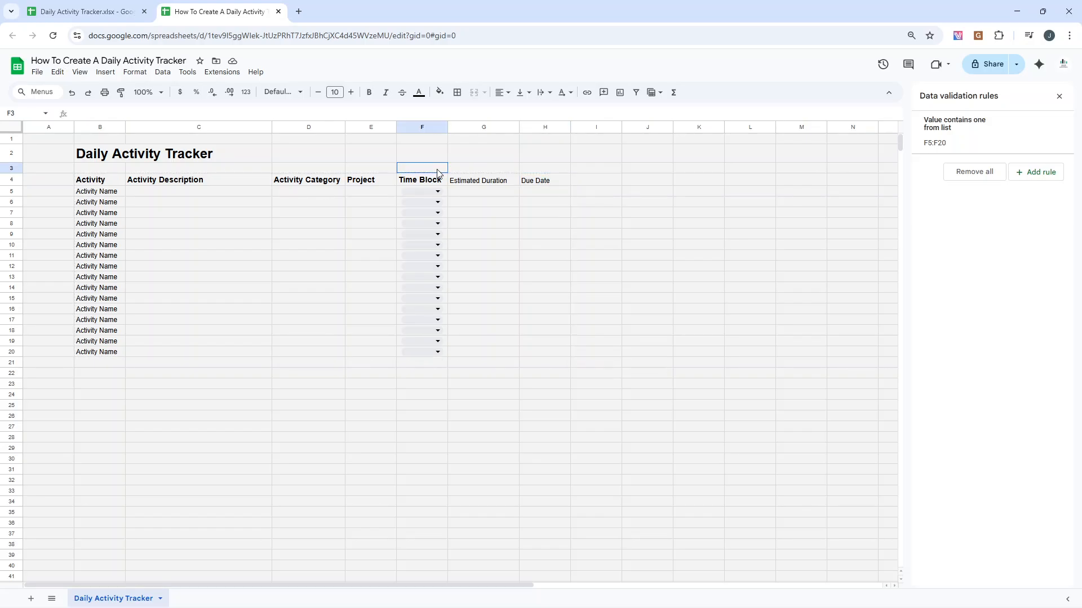
{"action": "left_click_drag", "start_coordinate": [438, 172], "coordinate": [530, 169]}
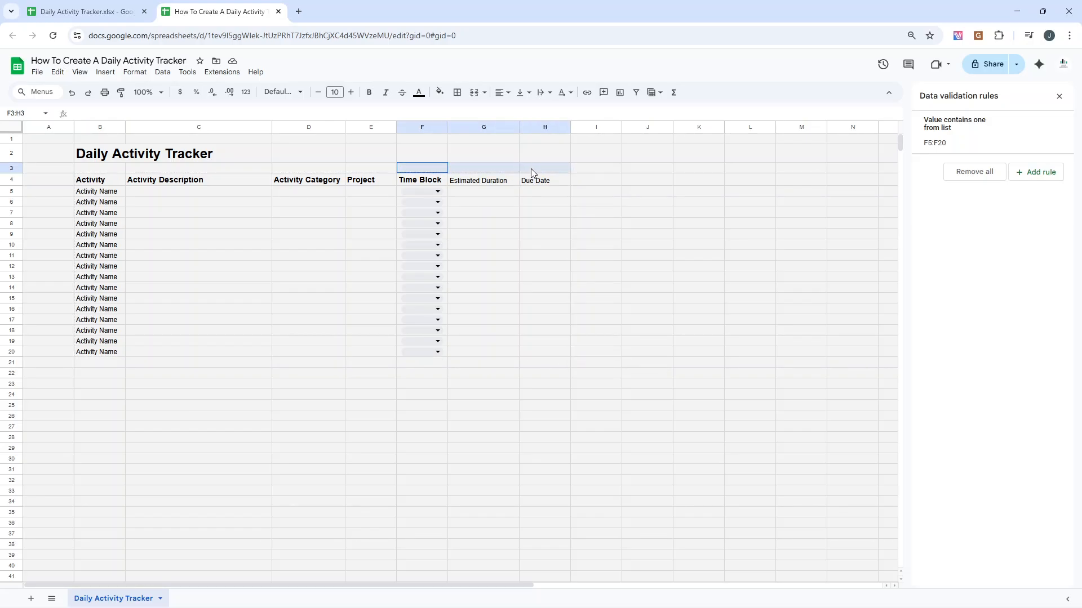
{"action": "left_click", "coordinate": [431, 173]}
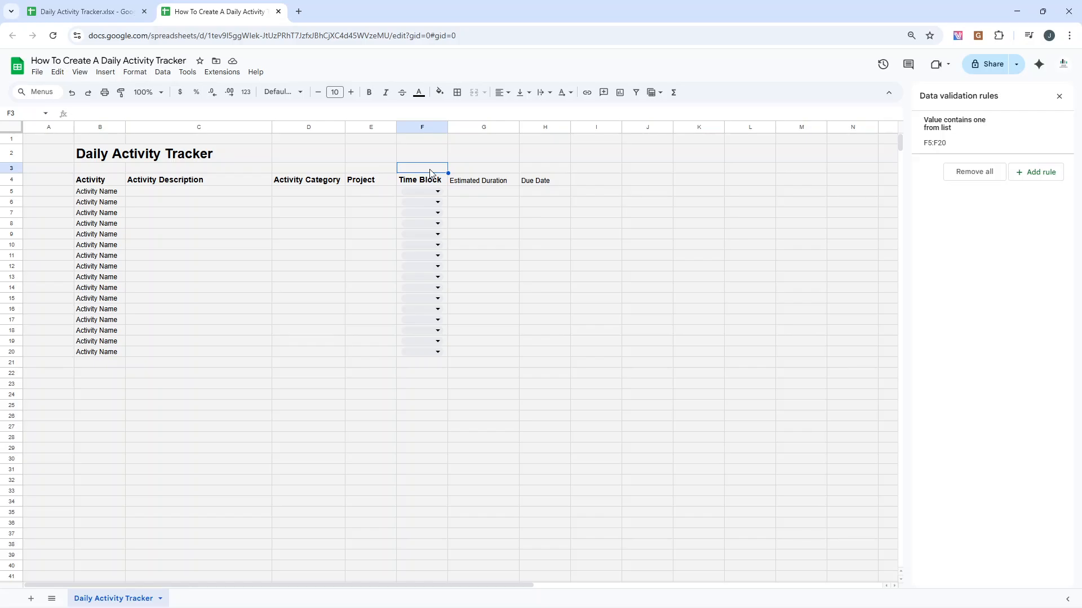
{"action": "type", "text": "Dates & timed"}
{"action": "key", "text": "Return"}
Correct the group heading in cell F3 to read "Dates & Times"
{"action": "left_click", "coordinate": [431, 168]}
{"action": "double_click", "coordinate": [431, 168]}
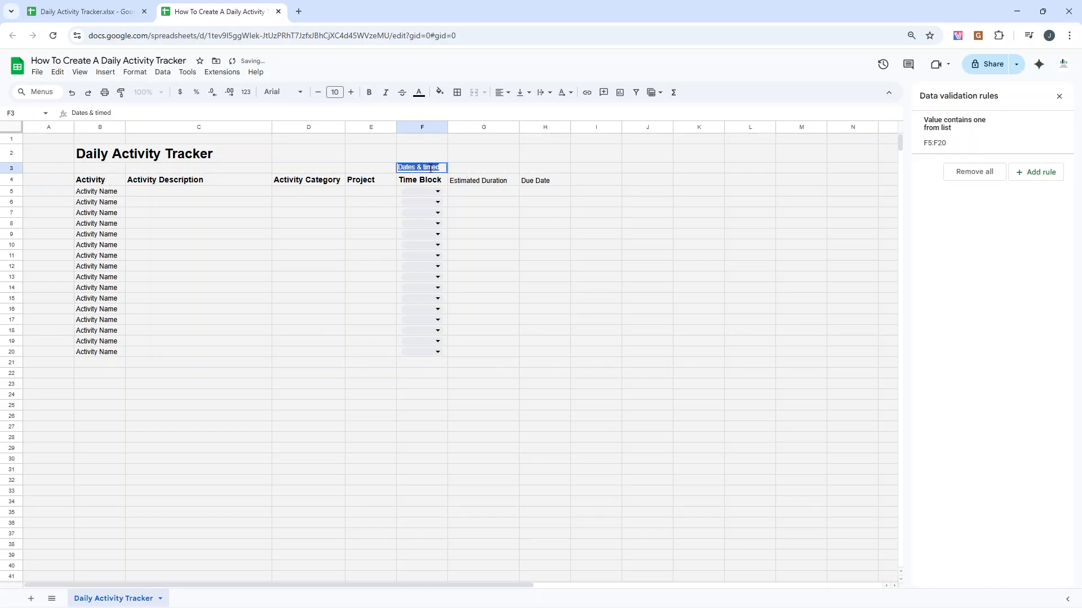
{"action": "triple_click", "coordinate": [117, 111]}
{"action": "left_click", "coordinate": [117, 111]}
{"action": "key", "text": "BackSpace"}
{"action": "key", "text": "BackSpace"}
{"action": "key", "text": "BackSpace"}
{"action": "key", "text": "BackSpace"}
{"action": "key", "text": "BackSpace"}
{"action": "type", "text": "Times"}
{"action": "key", "text": "Return"}
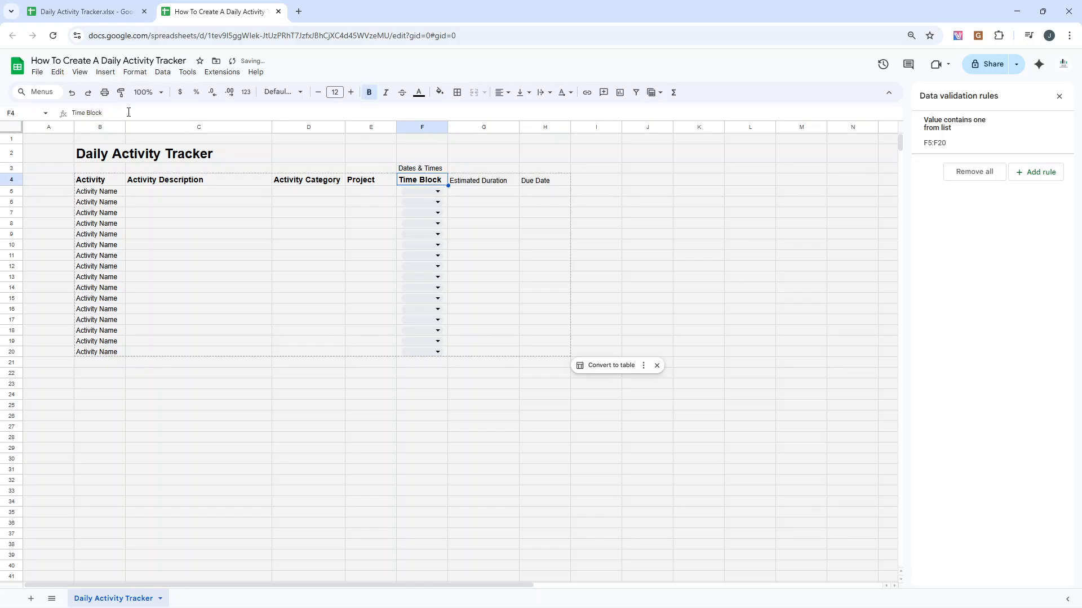
Merge cells F3:H3 and centre the Dates & Times heading across them
{"action": "left_click", "coordinate": [428, 167]}
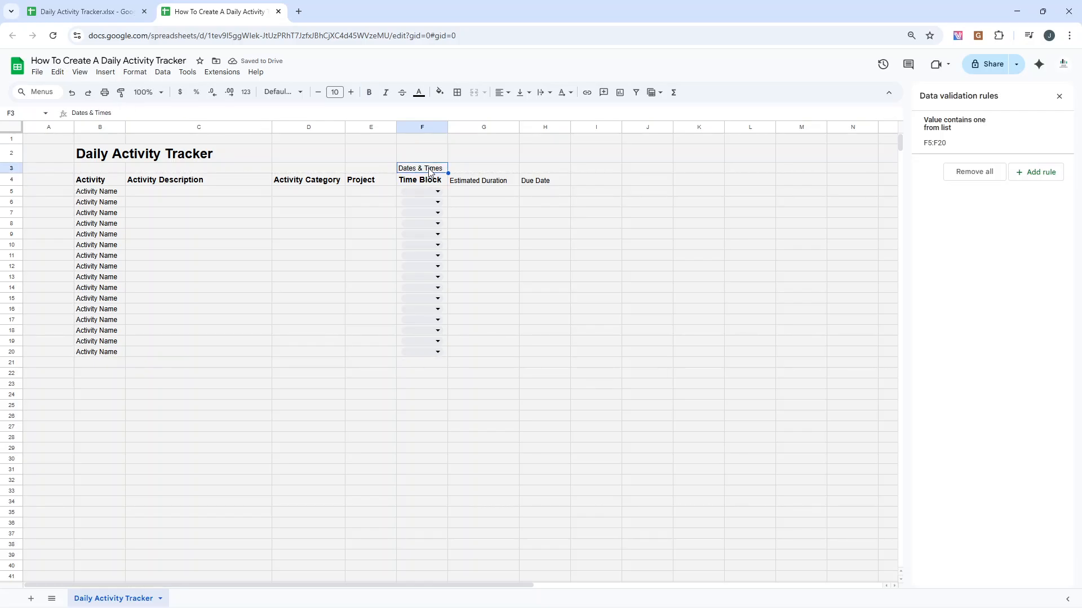
{"action": "left_click_drag", "start_coordinate": [459, 167], "coordinate": [532, 167]}
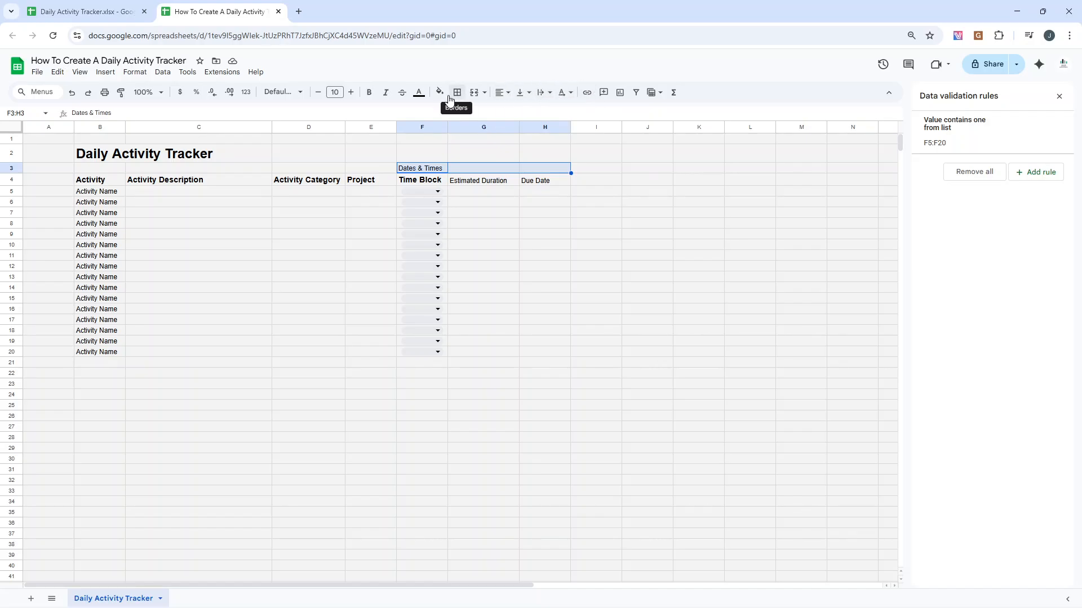
{"action": "left_click", "coordinate": [473, 92]}
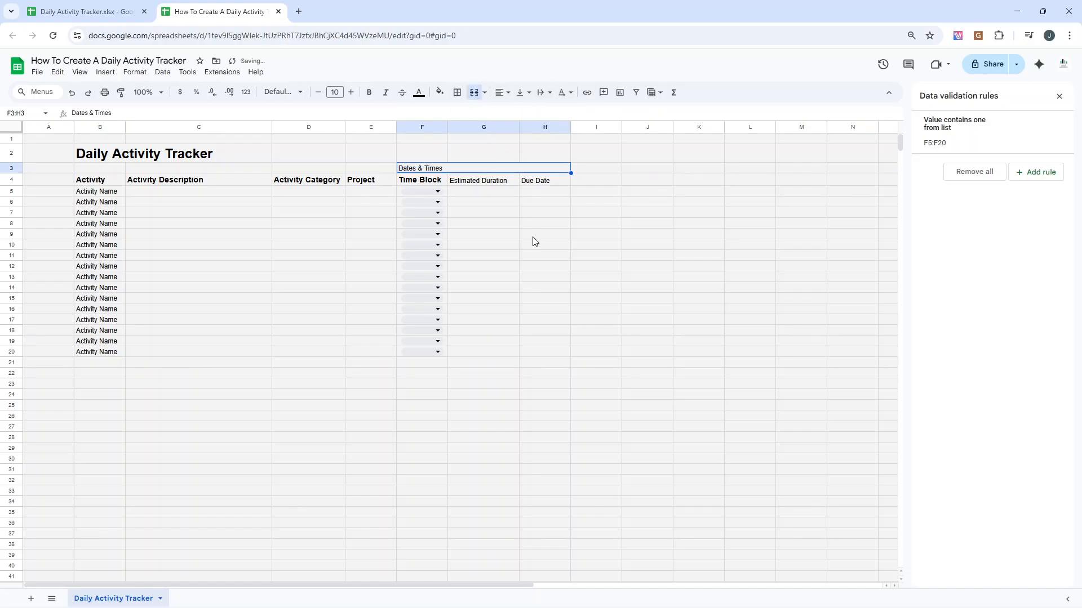
{"action": "left_click", "coordinate": [501, 93]}
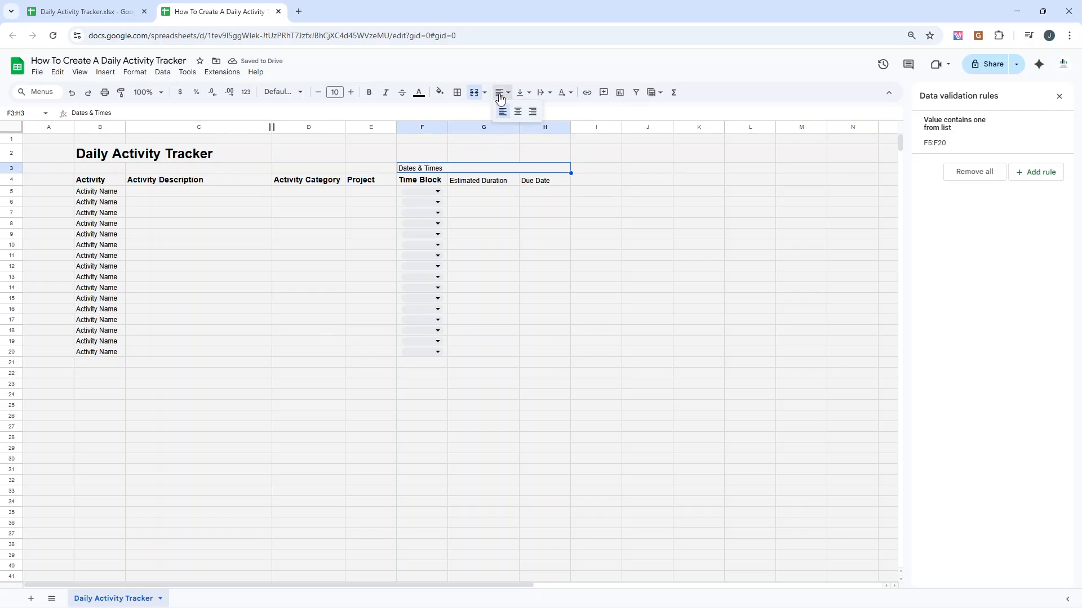
{"action": "left_click", "coordinate": [518, 113]}
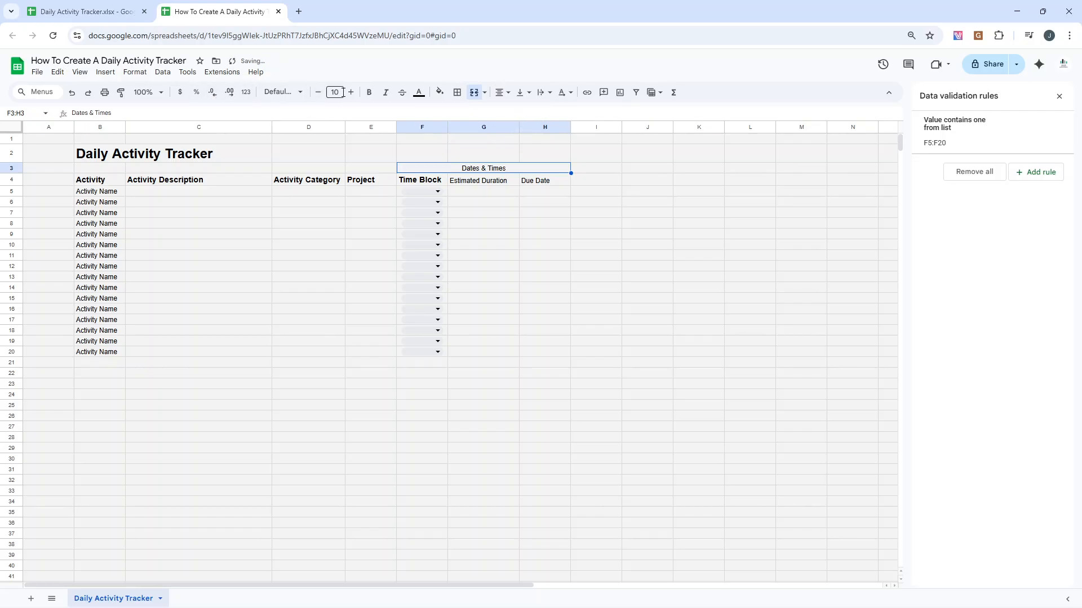
Make the Dates & Times heading bold with a font size of 12
{"action": "left_click", "coordinate": [369, 92]}
{"action": "left_click", "coordinate": [350, 93]}
{"action": "left_click", "coordinate": [350, 93]}
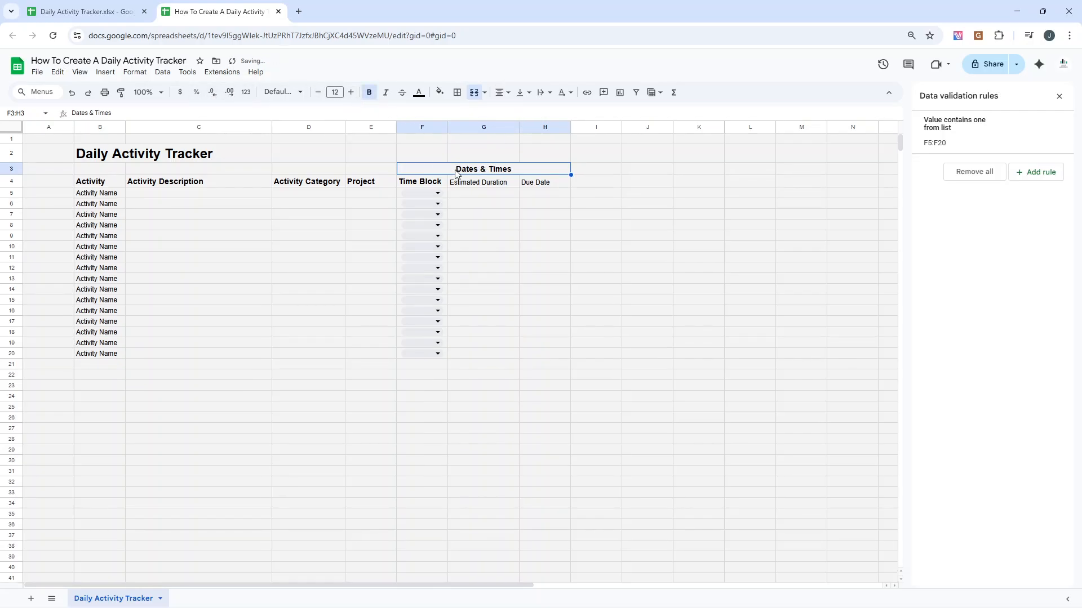
{"action": "left_click", "coordinate": [553, 204]}
{"action": "left_click_drag", "start_coordinate": [424, 170], "coordinate": [434, 357]}
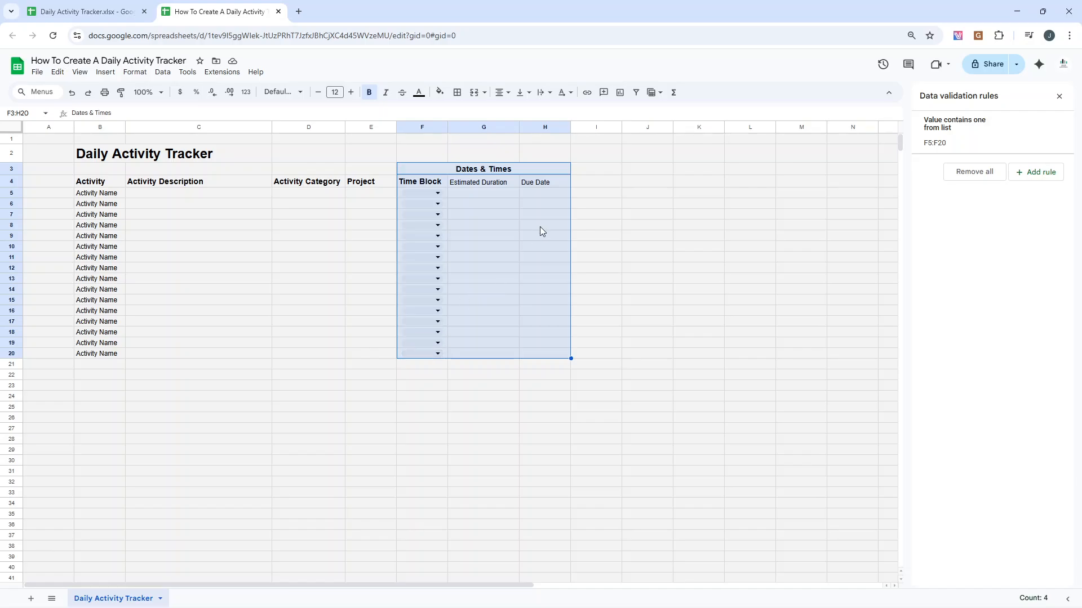
{"action": "left_click", "coordinate": [580, 174]}
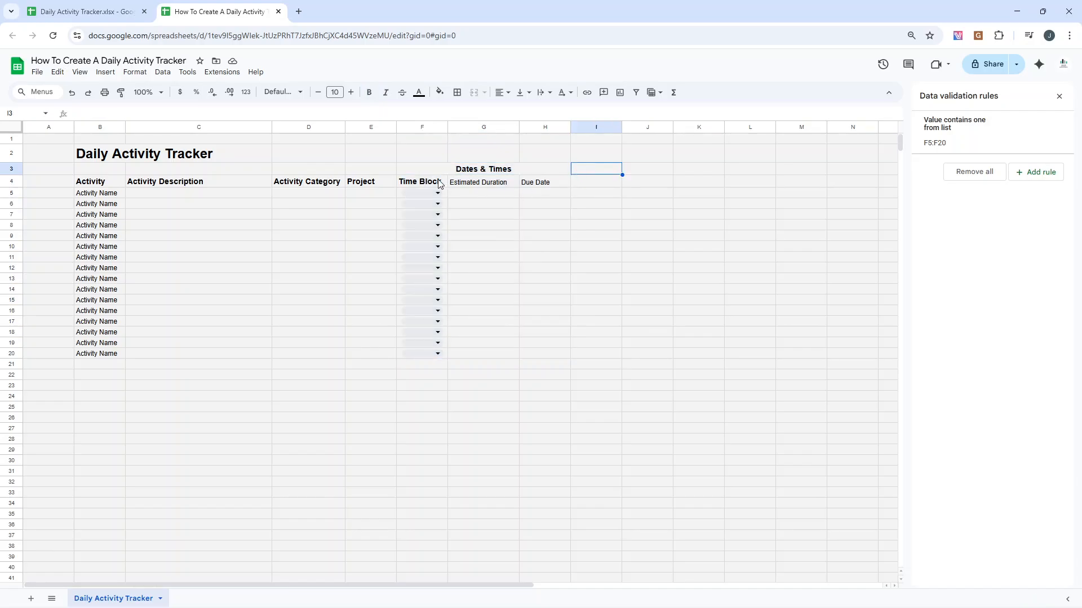
Copy the Time Block header's formatting onto the headers in G4:H4 and fit columns G and H to their contents
{"action": "left_click", "coordinate": [438, 182]}
{"action": "mouse_move", "coordinate": [472, 185]}
{"action": "left_mouse_down"}
{"action": "mouse_move", "coordinate": [577, 189]}
{"action": "mouse_move", "coordinate": [553, 186]}
{"action": "left_mouse_up"}
{"action": "left_click", "coordinate": [589, 186]}
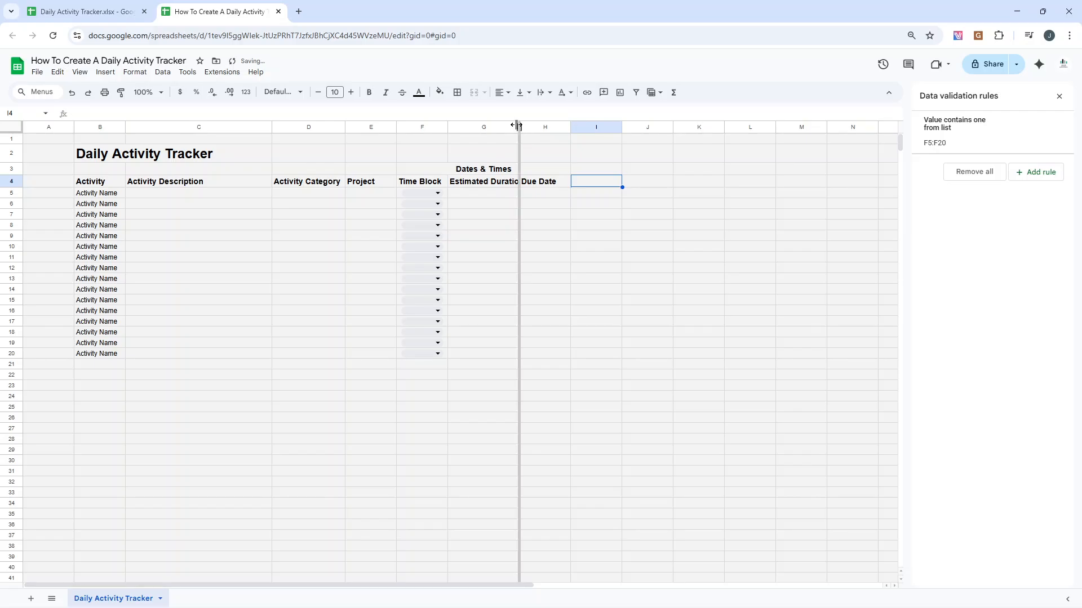
{"action": "double_click", "coordinate": [519, 126]}
{"action": "double_click", "coordinate": [577, 126]}
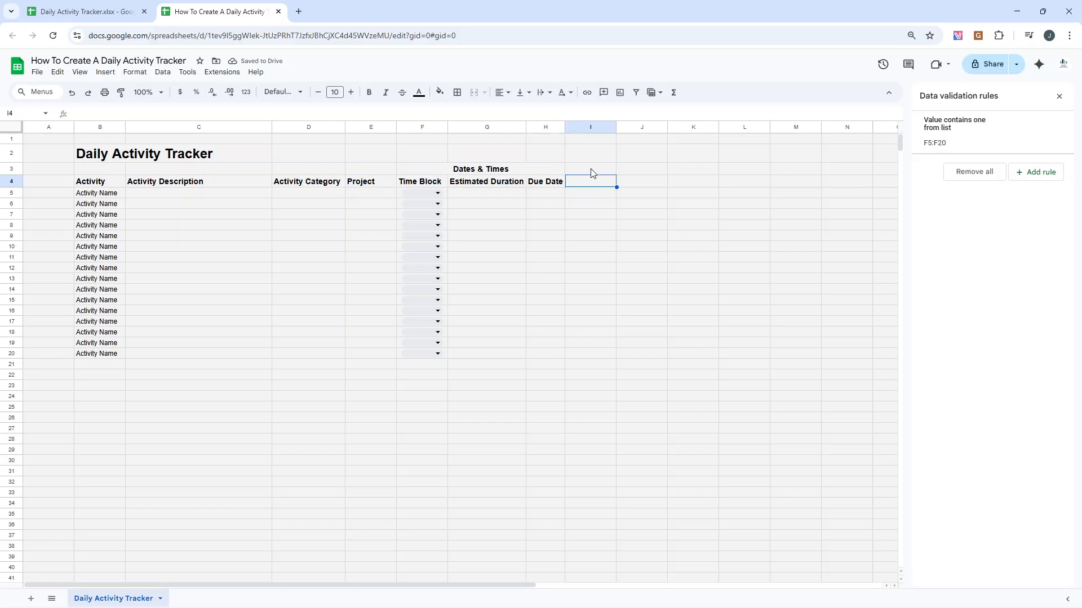
Enter the column header "Status" in cell I4 and make it bold at font size 12
{"action": "type", "text": "Status"}
{"action": "key", "text": "Return"}
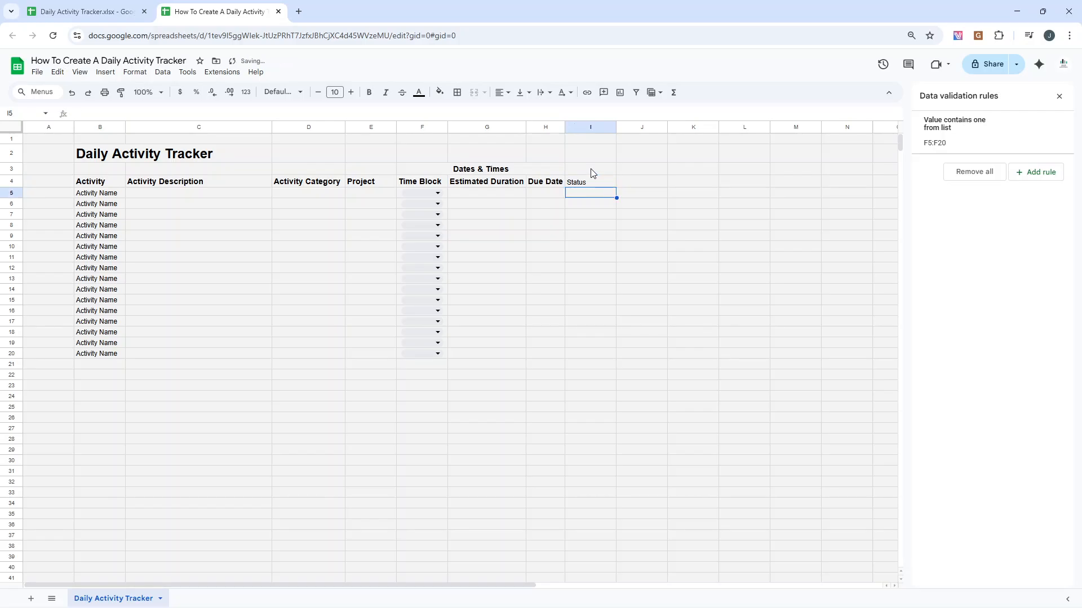
{"action": "left_click", "coordinate": [591, 183]}
{"action": "left_click", "coordinate": [369, 92]}
{"action": "left_click", "coordinate": [351, 92]}
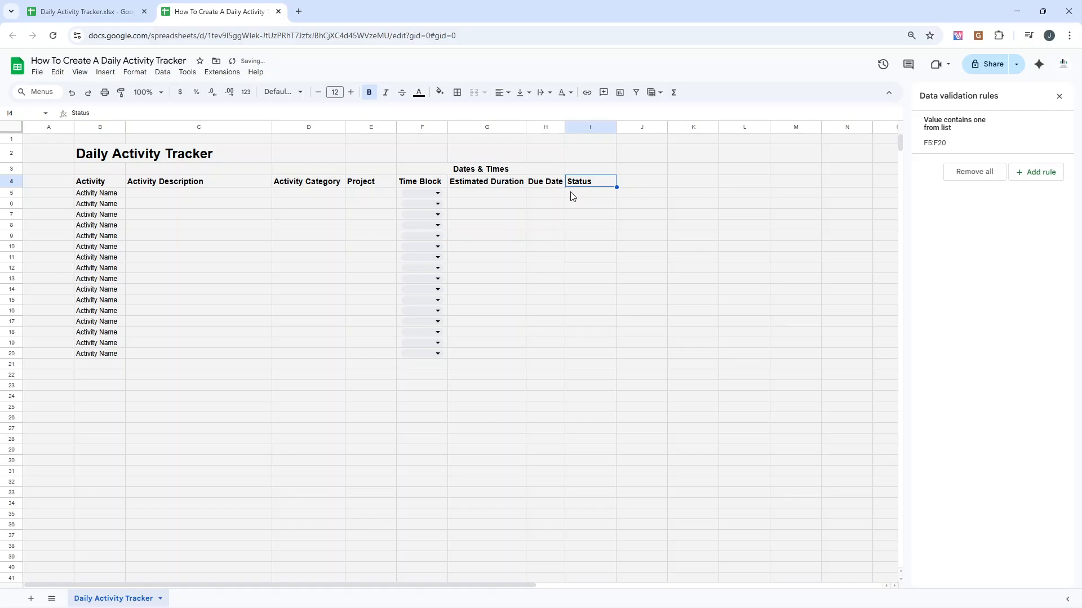
Add a dropdown to the Status cells I5:I20
{"action": "left_click_drag", "start_coordinate": [573, 194], "coordinate": [583, 363]}
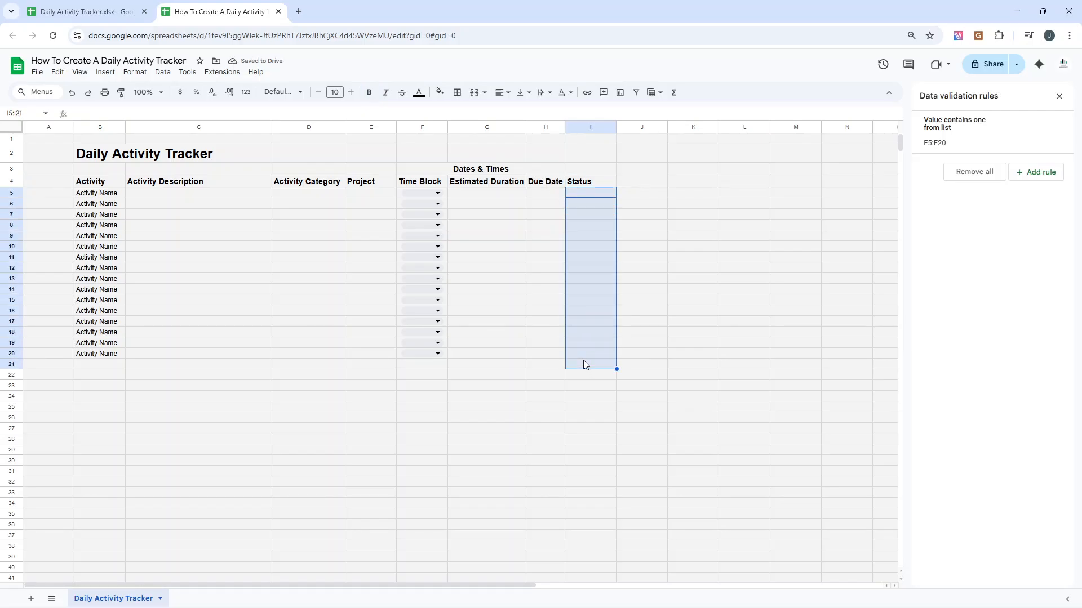
{"action": "left_click_drag", "start_coordinate": [582, 196], "coordinate": [597, 350]}
{"action": "right_click", "coordinate": [597, 351]}
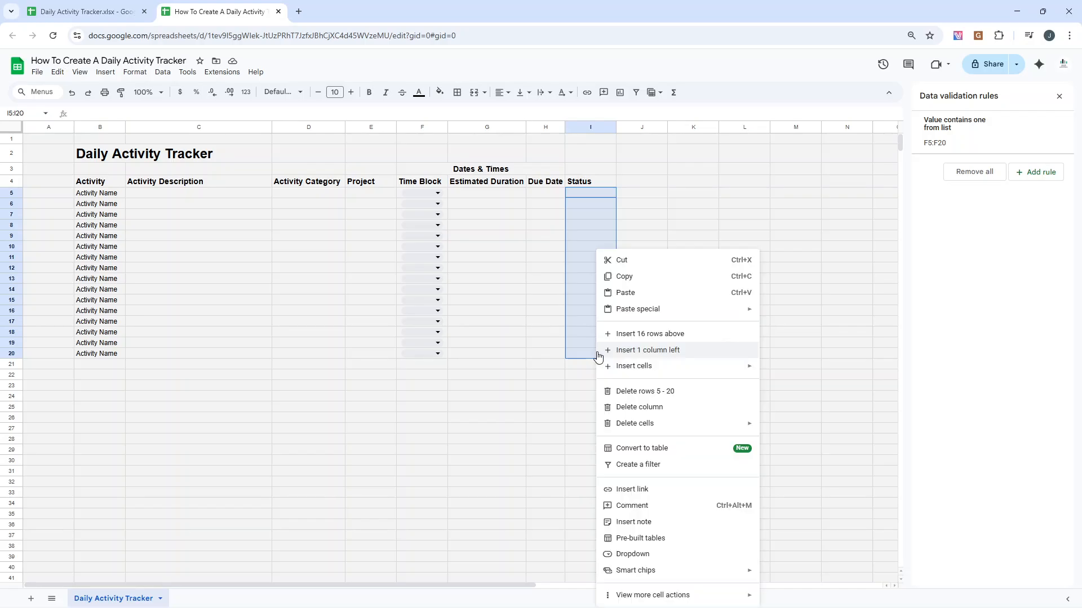
{"action": "left_click", "coordinate": [643, 555]}
Define the first three Status dropdown options as "Not Started", "In Progress" and "On Hold/ Delayed"
{"action": "triple_click", "coordinate": [995, 220]}
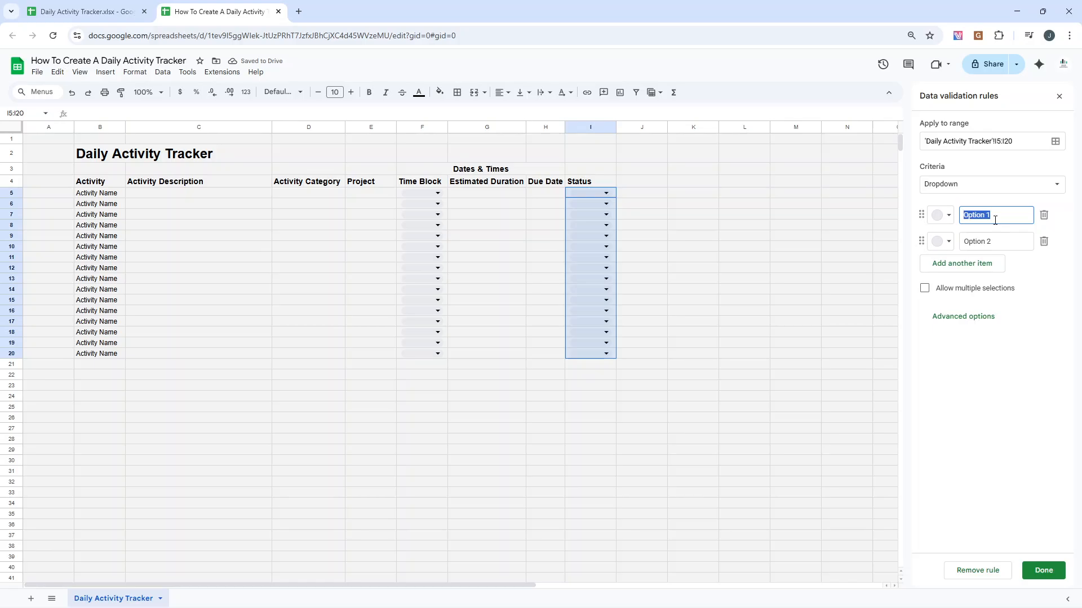
{"action": "type", "text": "Not Started"}
{"action": "triple_click", "coordinate": [1012, 245]}
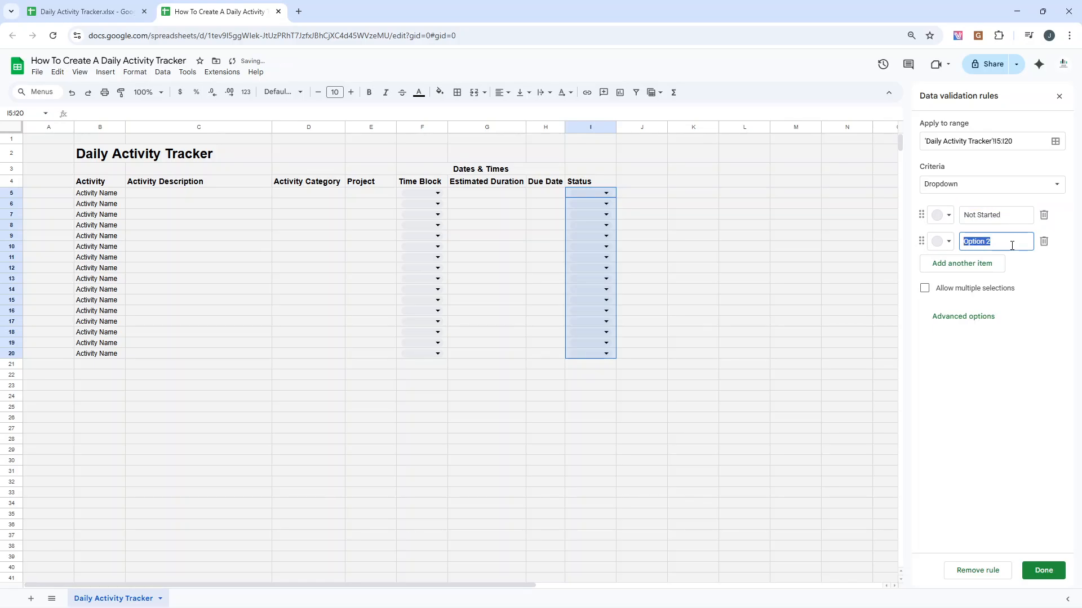
{"action": "type", "text": "In Progress"}
{"action": "left_click", "coordinate": [981, 265]}
{"action": "right_click", "coordinate": [982, 265]}
{"action": "left_click", "coordinate": [1001, 265]}
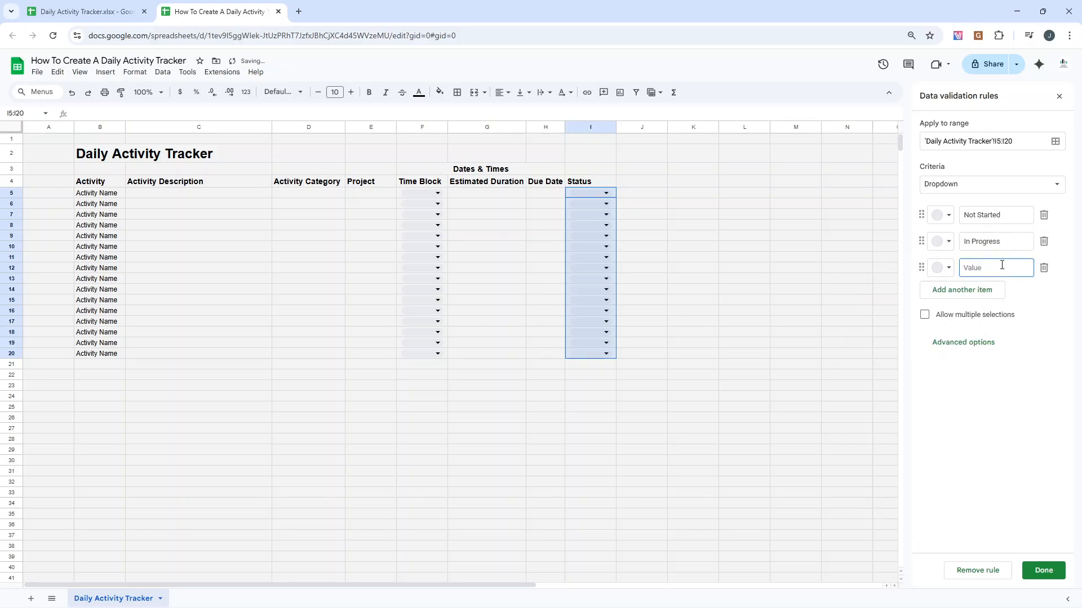
{"action": "type", "text": "On Hold/ Delayed"}
Add the options "Overdue", "Completed" and "No Longer Required" to the Status dropdown
{"action": "left_click", "coordinate": [992, 289]}
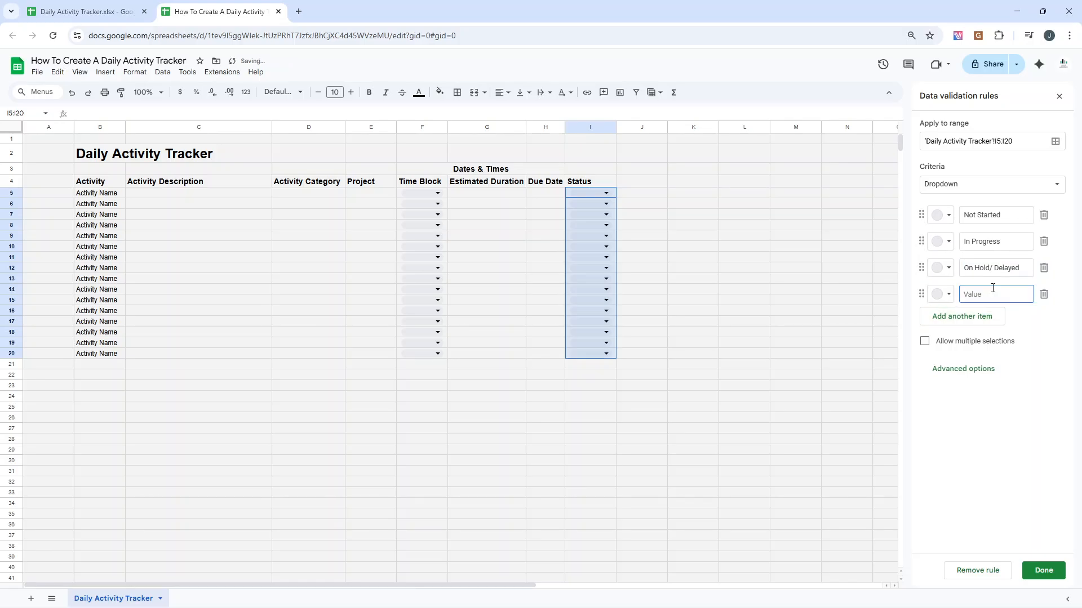
{"action": "type", "text": "Overdue"}
{"action": "left_click", "coordinate": [976, 317]}
{"action": "type", "text": "Co"}
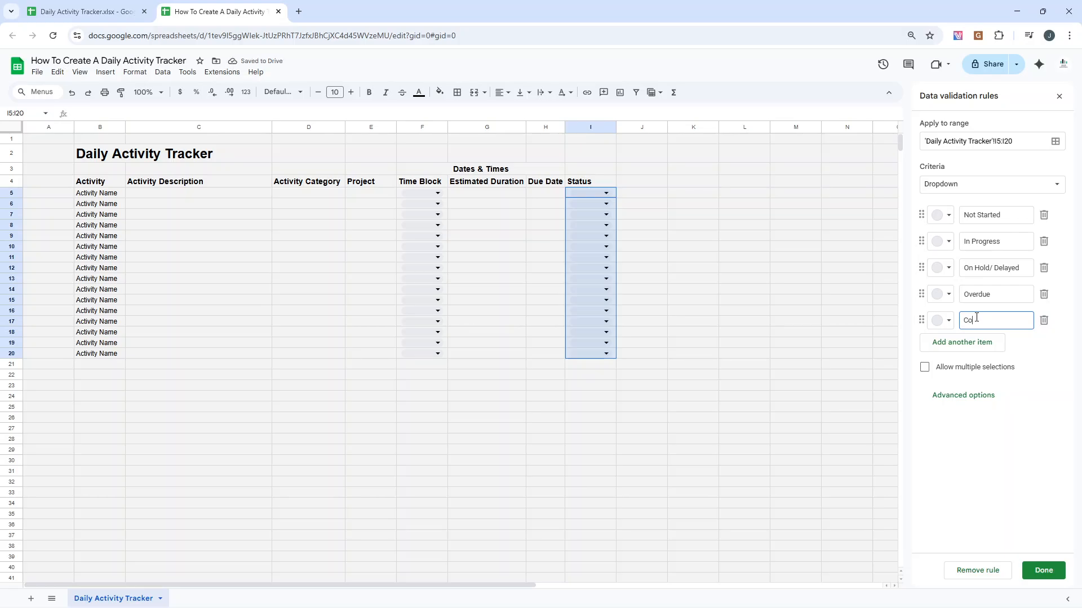
{"action": "type", "text": "mpletded"}
{"action": "left_click", "coordinate": [985, 341]}
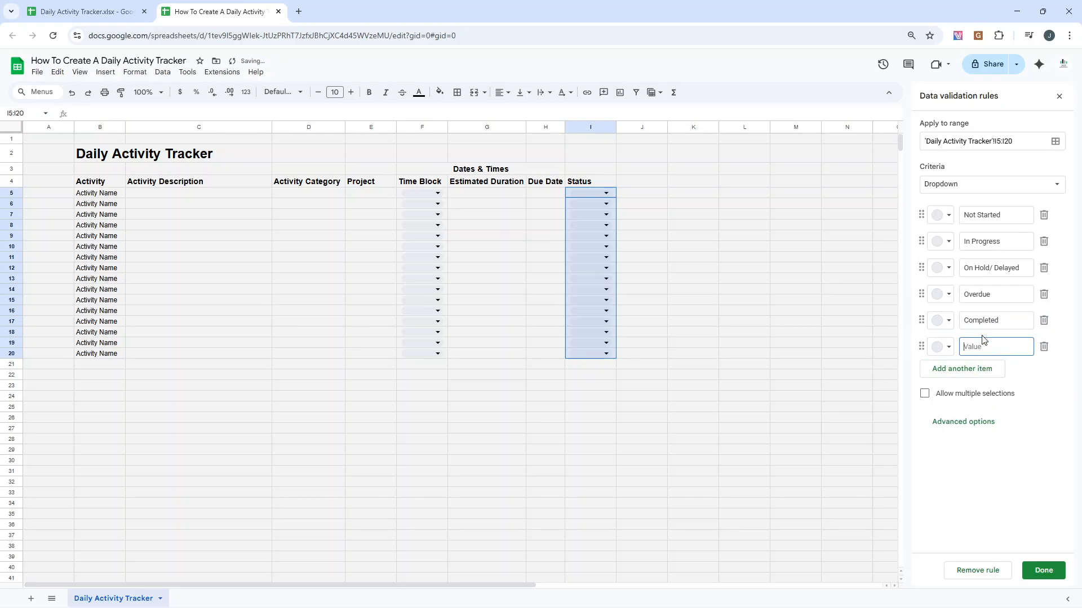
{"action": "type", "text": "No Longer Required"}
Colour the "Completed" option dark blue and the "In Progress" option dark green
{"action": "left_click", "coordinate": [940, 320]}
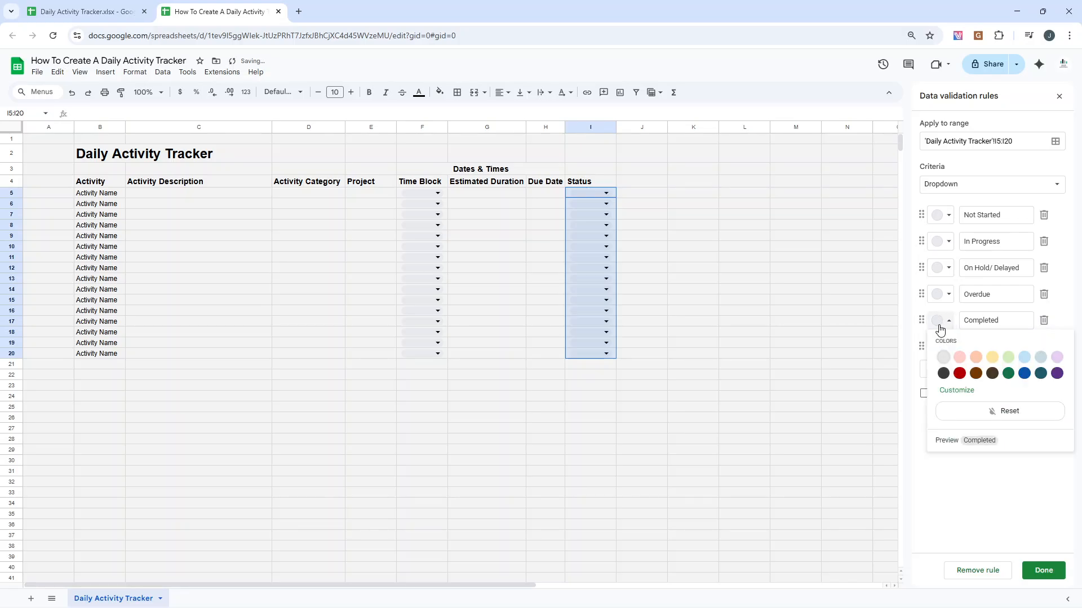
{"action": "left_click", "coordinate": [1025, 373]}
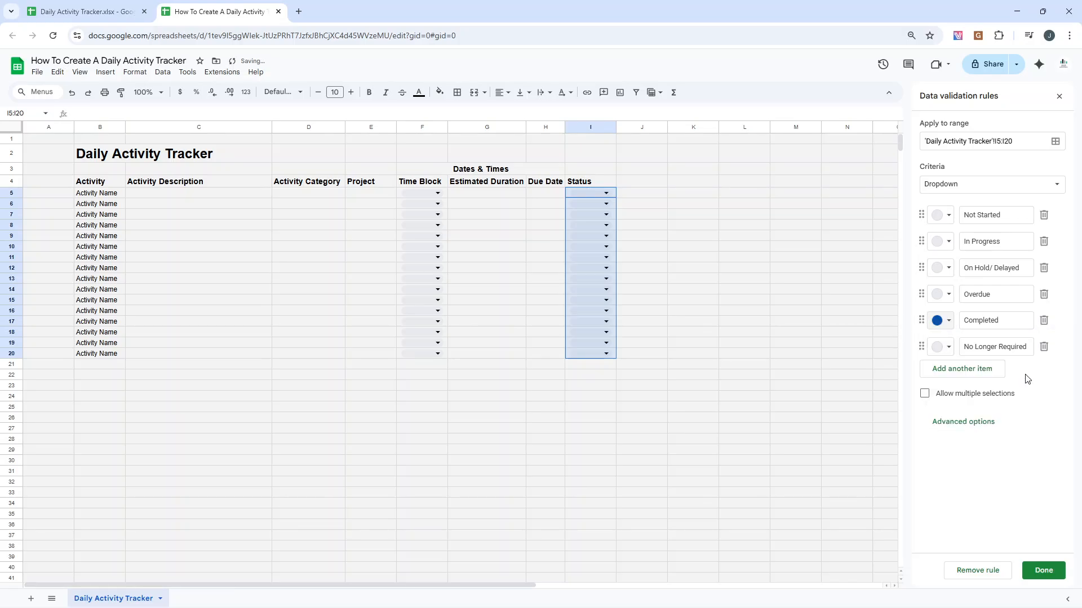
{"action": "left_click", "coordinate": [946, 244]}
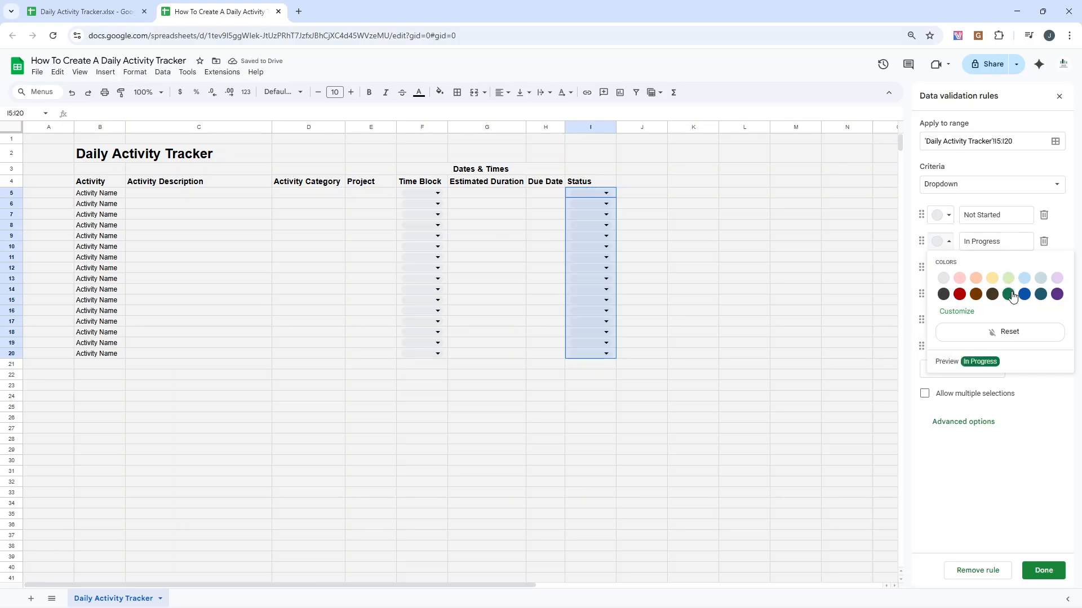
{"action": "left_click", "coordinate": [1008, 294]}
Colour the "Not Started" option light grey and the "On Hold/ Delayed" option light orange
{"action": "left_click", "coordinate": [940, 214]}
{"action": "left_click", "coordinate": [946, 251]}
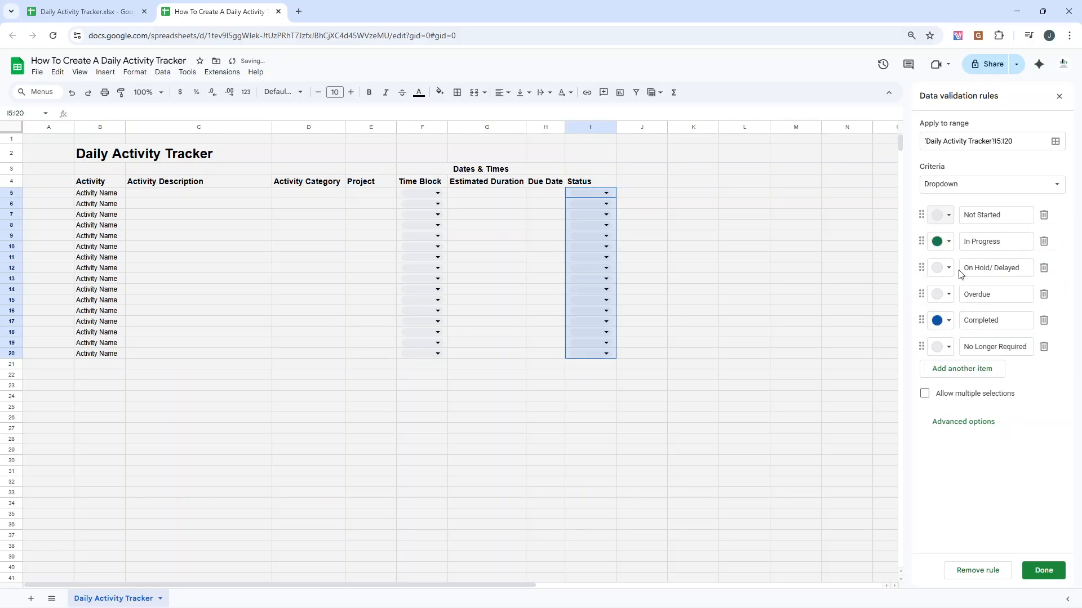
{"action": "left_click", "coordinate": [949, 270]}
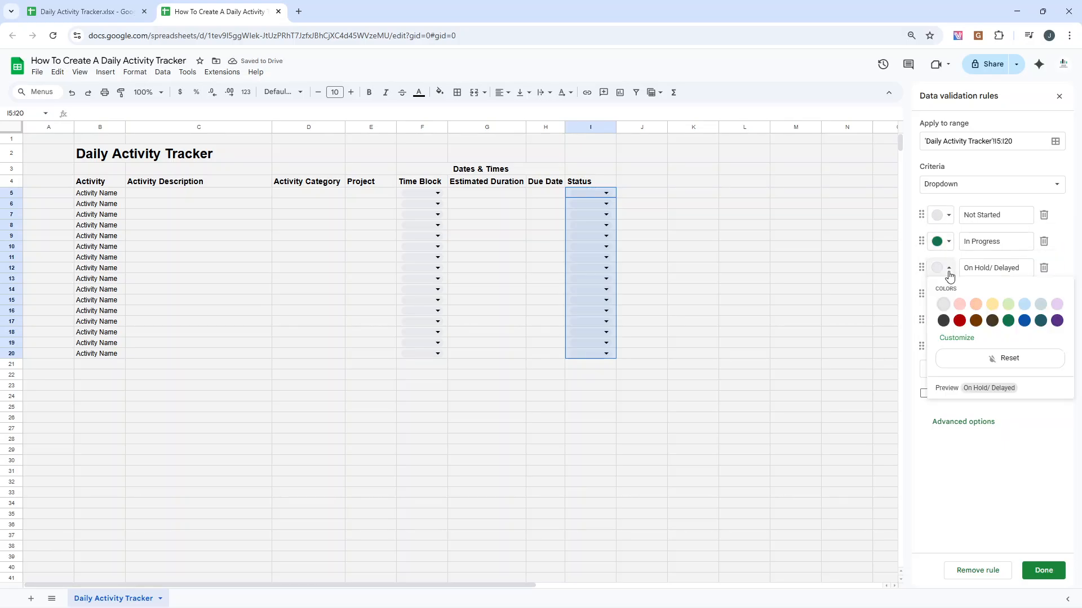
{"action": "left_click", "coordinate": [975, 304]}
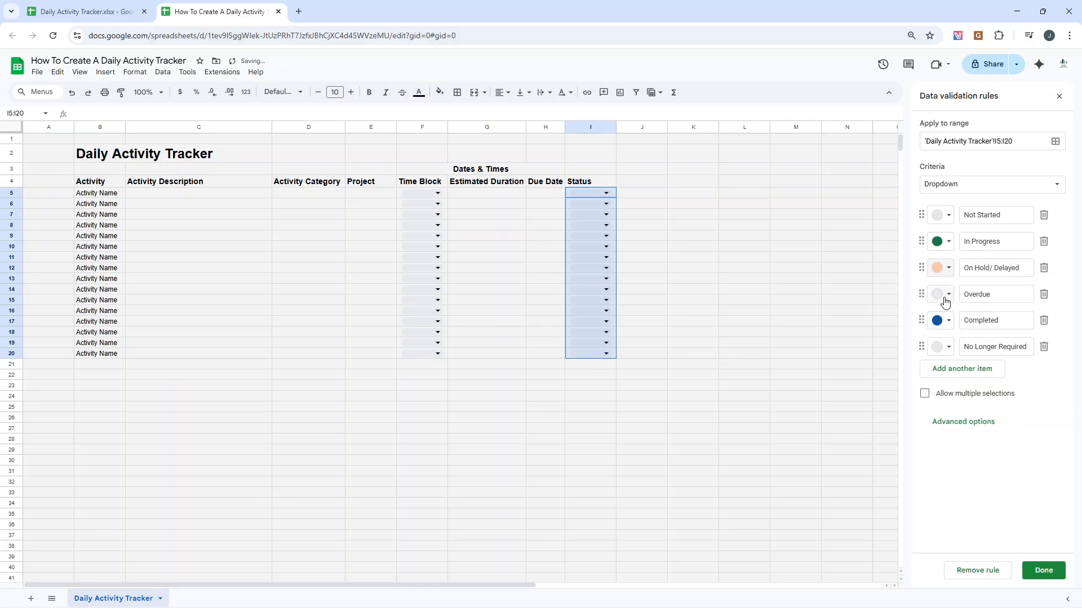
Colour the "Overdue" option dark red and the "No Longer Required" option dark purple, then save the Status dropdown rule
{"action": "left_click", "coordinate": [941, 294]}
{"action": "left_click", "coordinate": [959, 347]}
{"action": "left_click", "coordinate": [947, 349]}
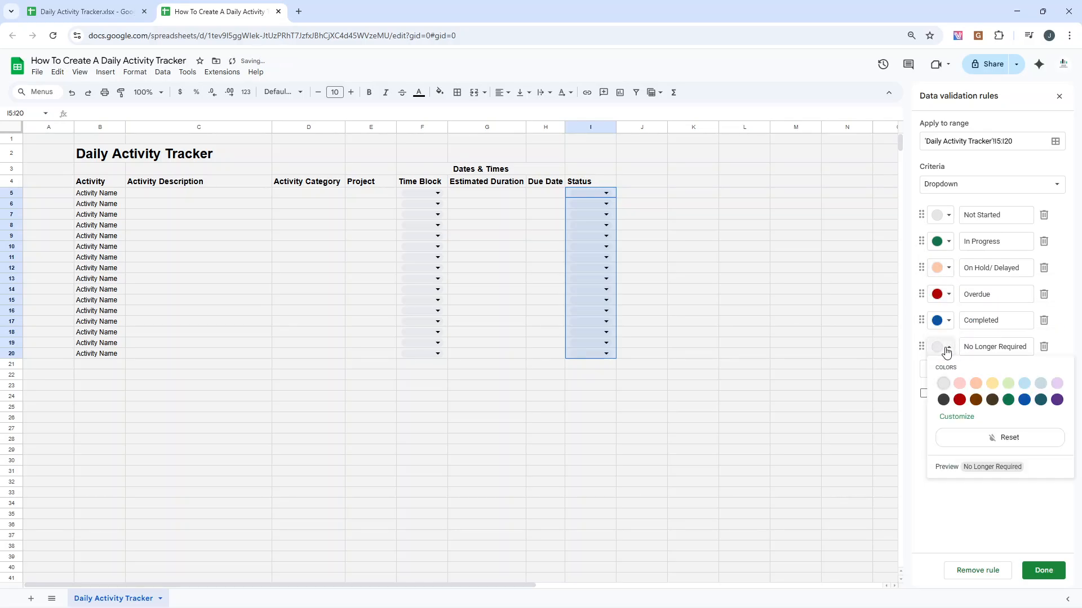
{"action": "left_click", "coordinate": [1057, 399]}
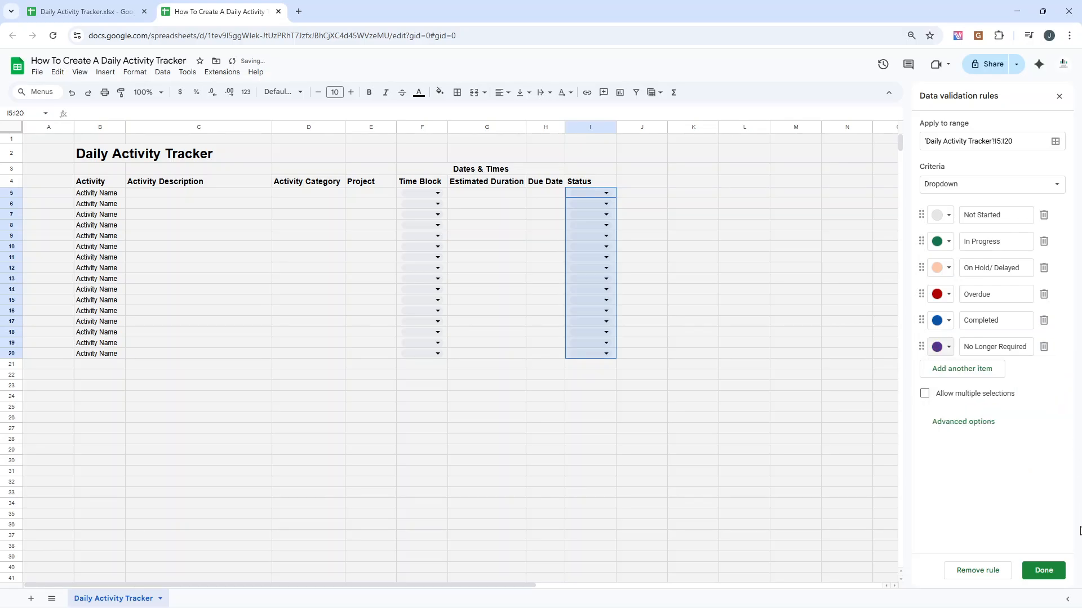
{"action": "left_click", "coordinate": [1043, 570]}
{"action": "left_click", "coordinate": [606, 193]}
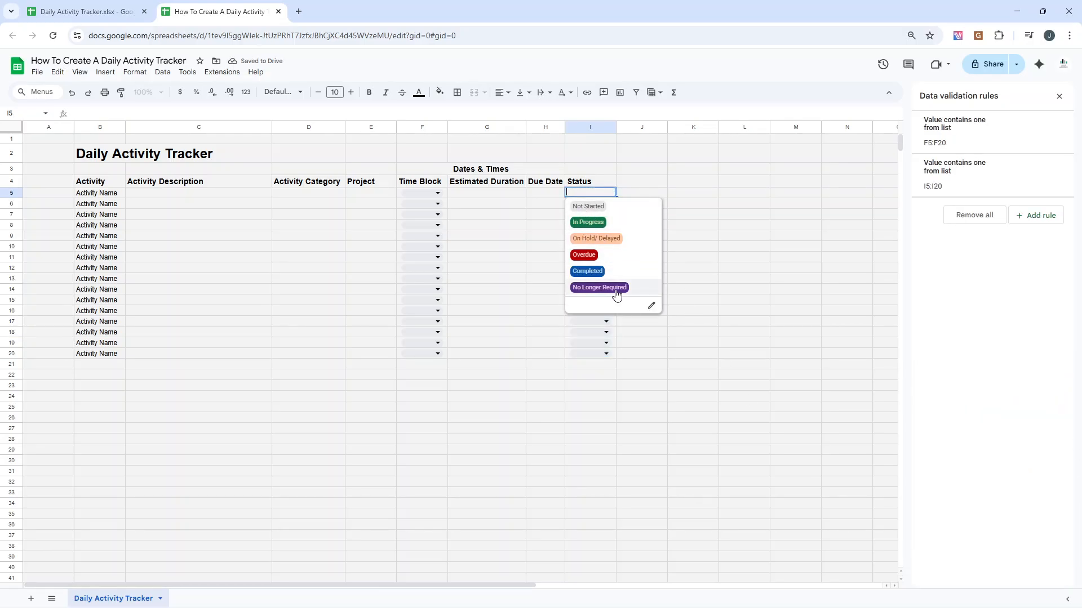
{"action": "left_click", "coordinate": [698, 227]}
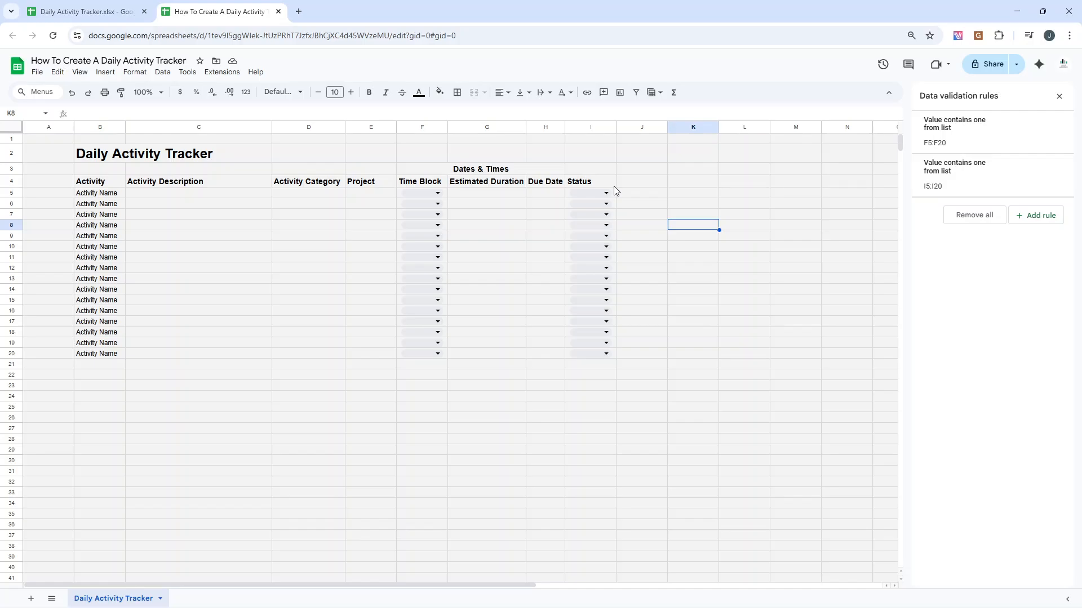
Add the header "Effort" in J4, beside Status, in bold at font size 12
{"action": "left_click", "coordinate": [620, 184]}
{"action": "type", "text": "Ef"}
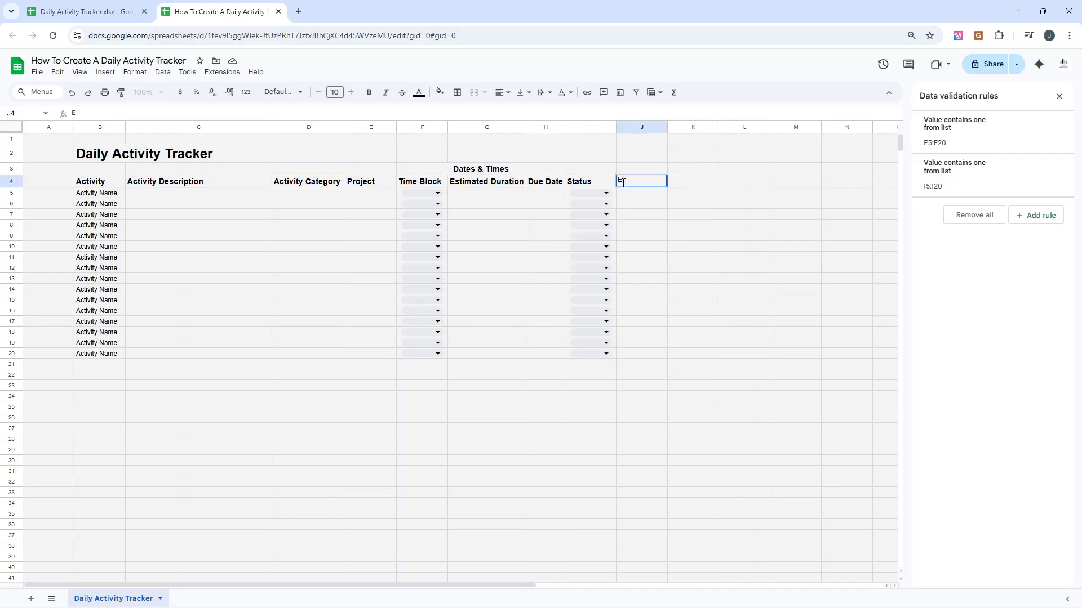
{"action": "type", "text": "fort"}
{"action": "left_click", "coordinate": [369, 91]}
{"action": "left_click", "coordinate": [350, 92]}
{"action": "left_click", "coordinate": [351, 91]}
{"action": "left_click", "coordinate": [647, 198]}
{"action": "left_click", "coordinate": [650, 189]}
{"action": "left_click_drag", "start_coordinate": [648, 194], "coordinate": [648, 353]}
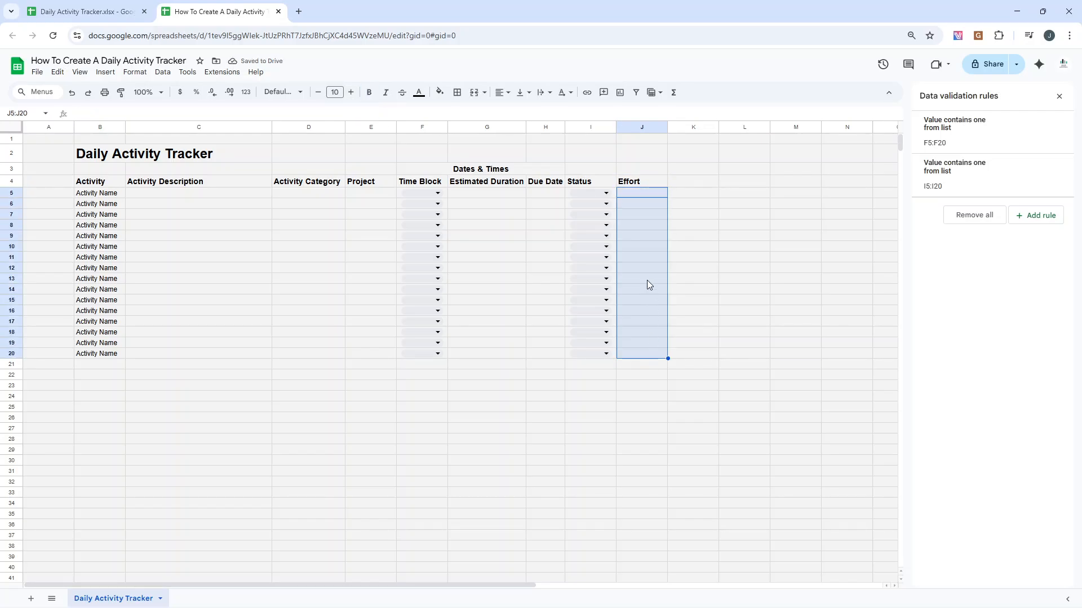
Enter the headers "Priority" in K4 and "Impact" in L4
{"action": "left_click", "coordinate": [670, 186]}
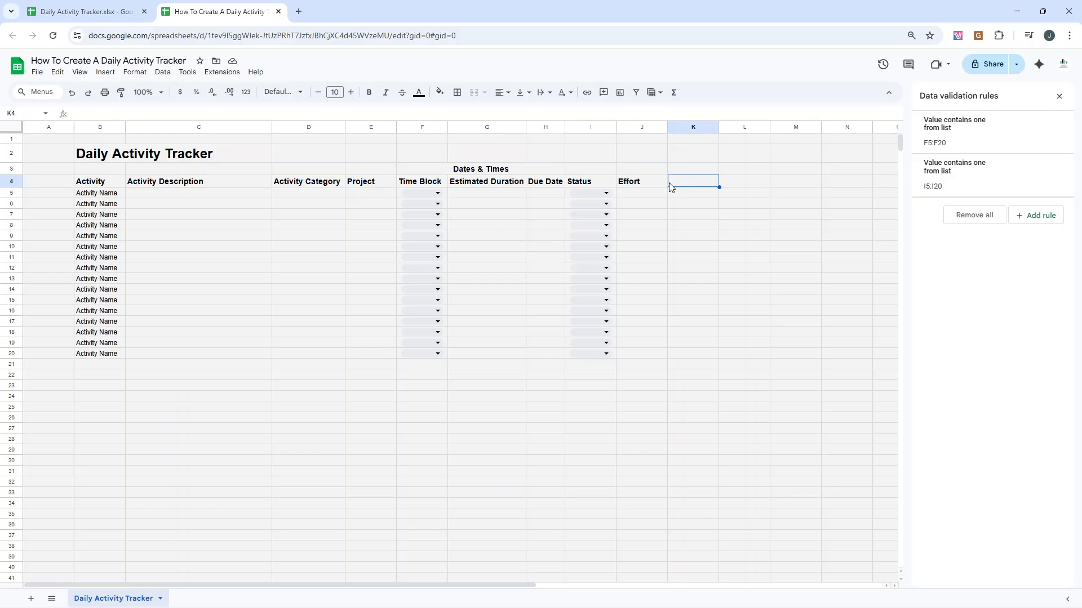
{"action": "type", "text": "Priority"}
{"action": "key", "text": "Tab"}
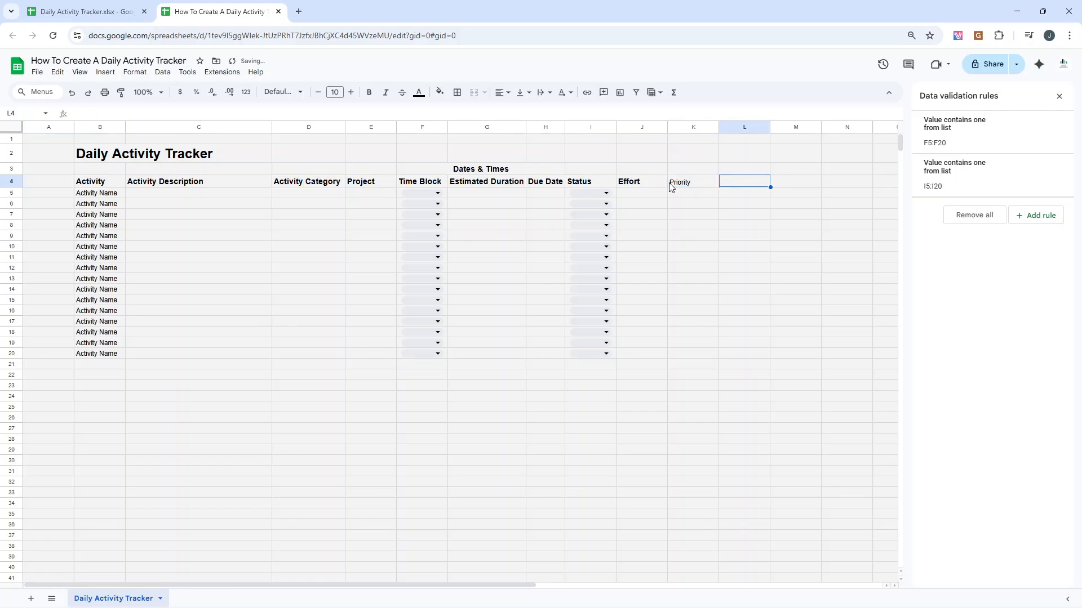
{"action": "type", "text": "Impact"}
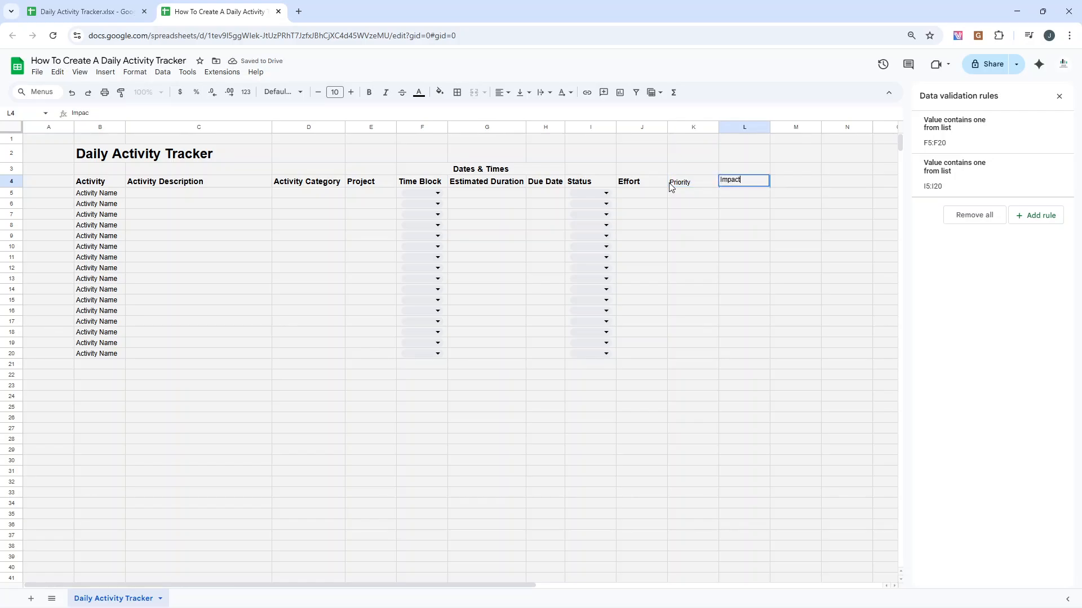
{"action": "key", "text": "Return"}
Copy the Effort header's formatting to the Priority and Impact headers
{"action": "left_click", "coordinate": [670, 187]}
{"action": "left_click_drag", "start_coordinate": [654, 182], "coordinate": [727, 182]}
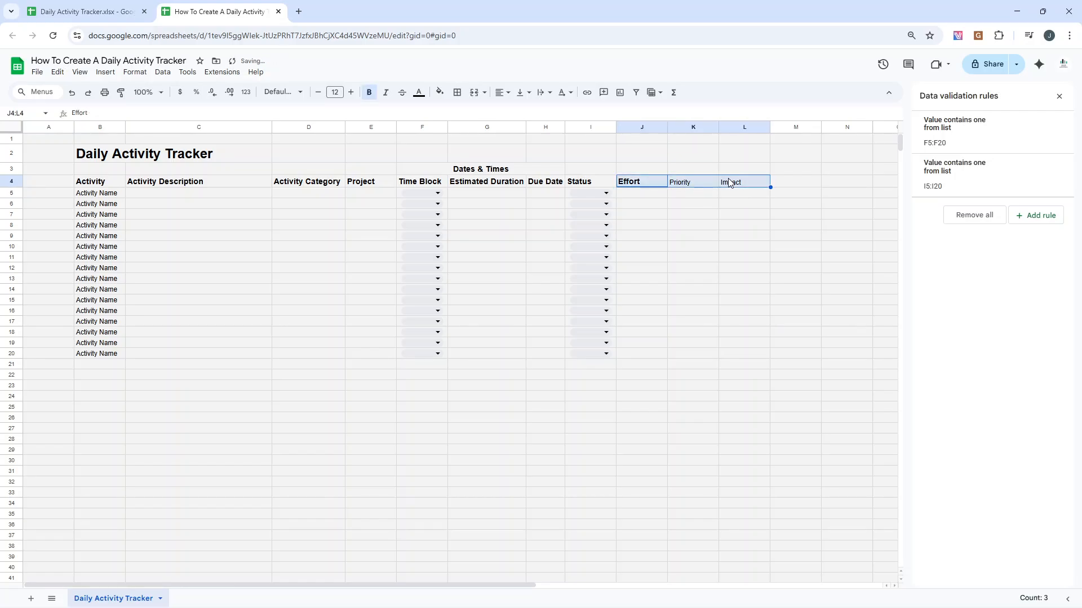
{"action": "left_click", "coordinate": [648, 185]}
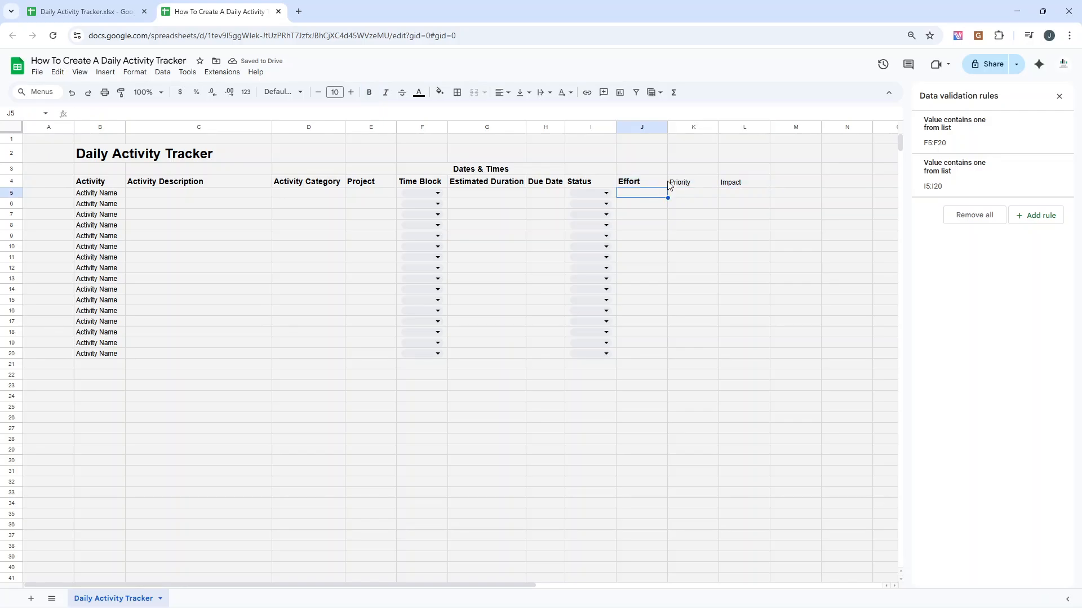
{"action": "left_click", "coordinate": [121, 91]}
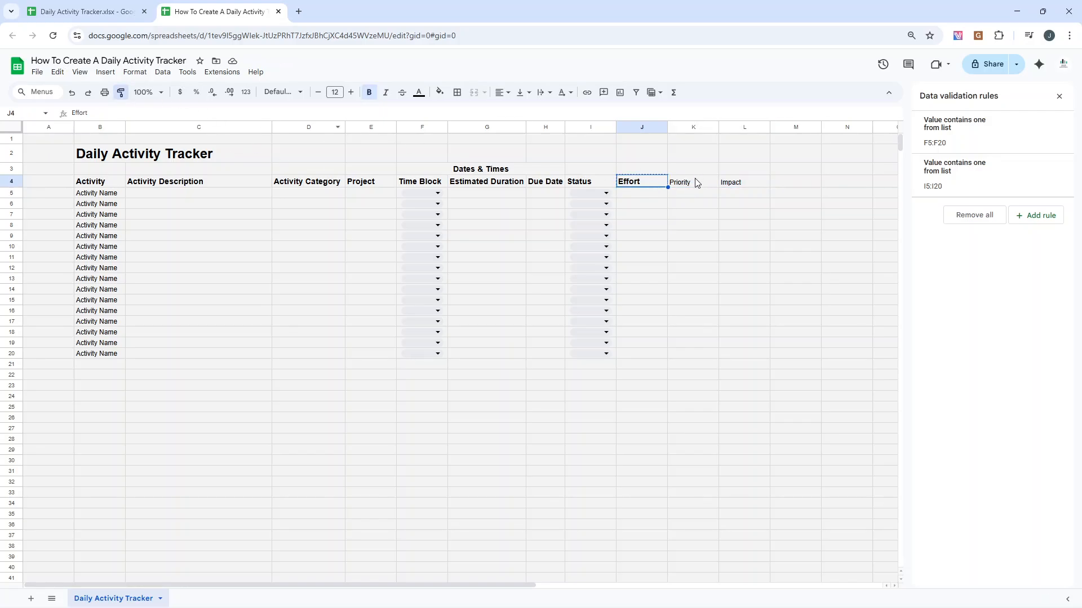
{"action": "left_click_drag", "start_coordinate": [695, 181], "coordinate": [734, 185]}
{"action": "left_click", "coordinate": [691, 185]}
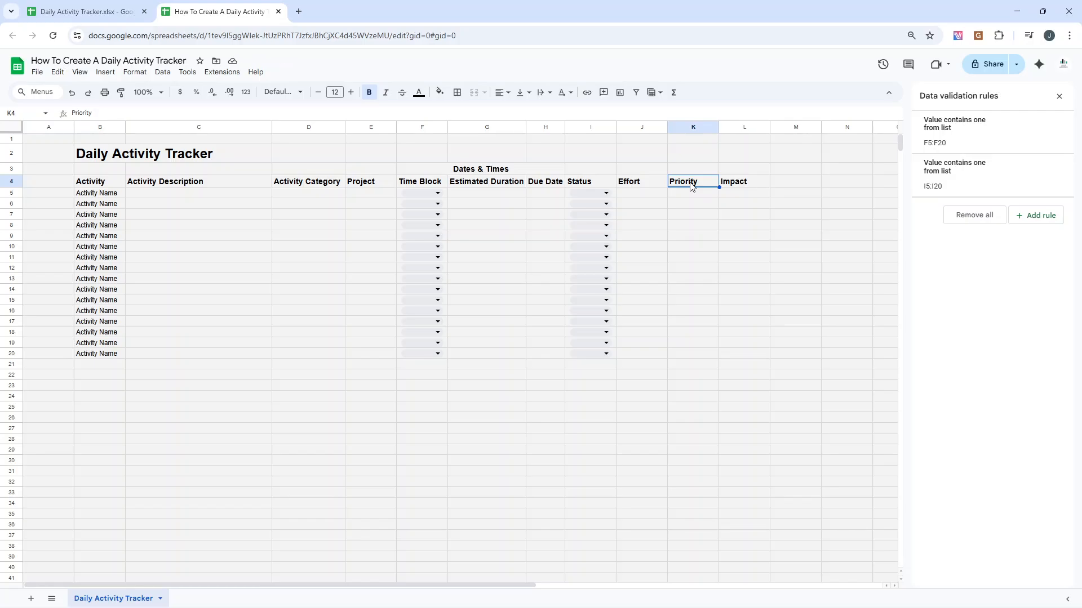
{"action": "left_click", "coordinate": [646, 184]}
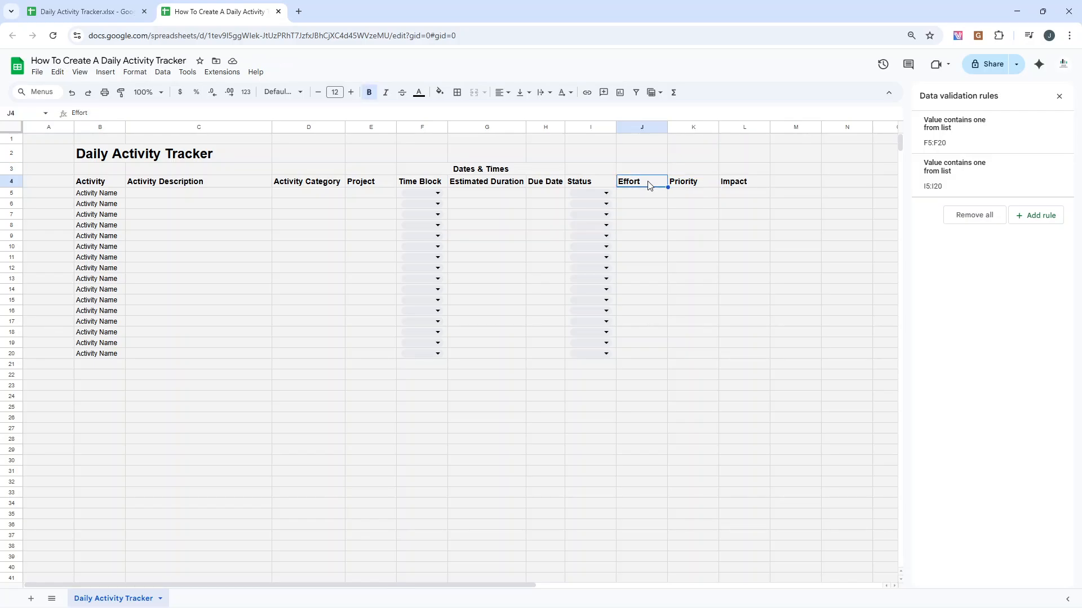
{"action": "left_click", "coordinate": [690, 177]}
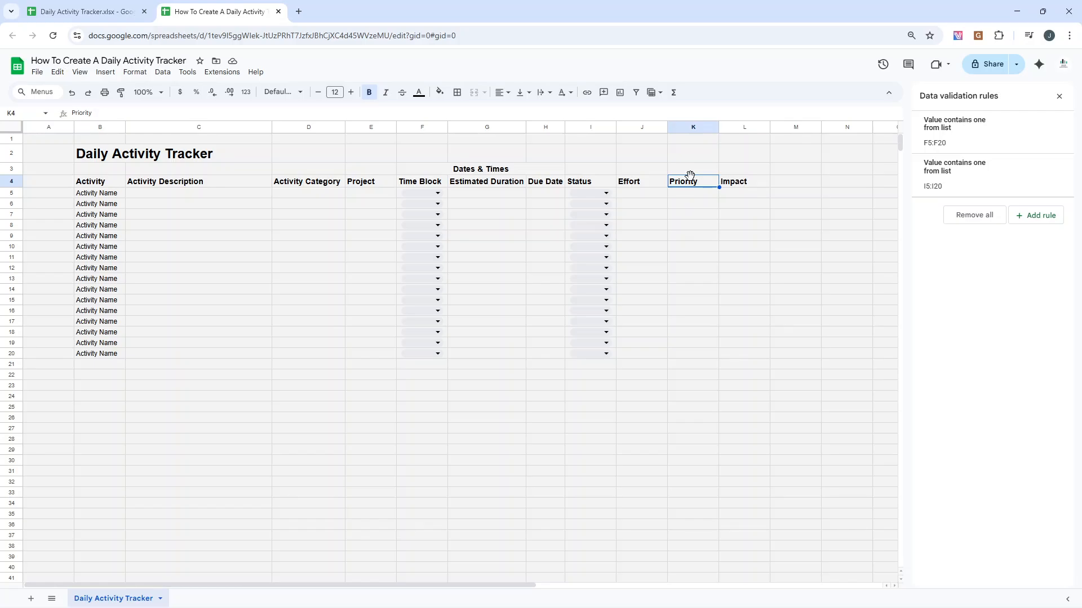
{"action": "left_click", "coordinate": [731, 185]}
{"action": "left_click", "coordinate": [703, 190]}
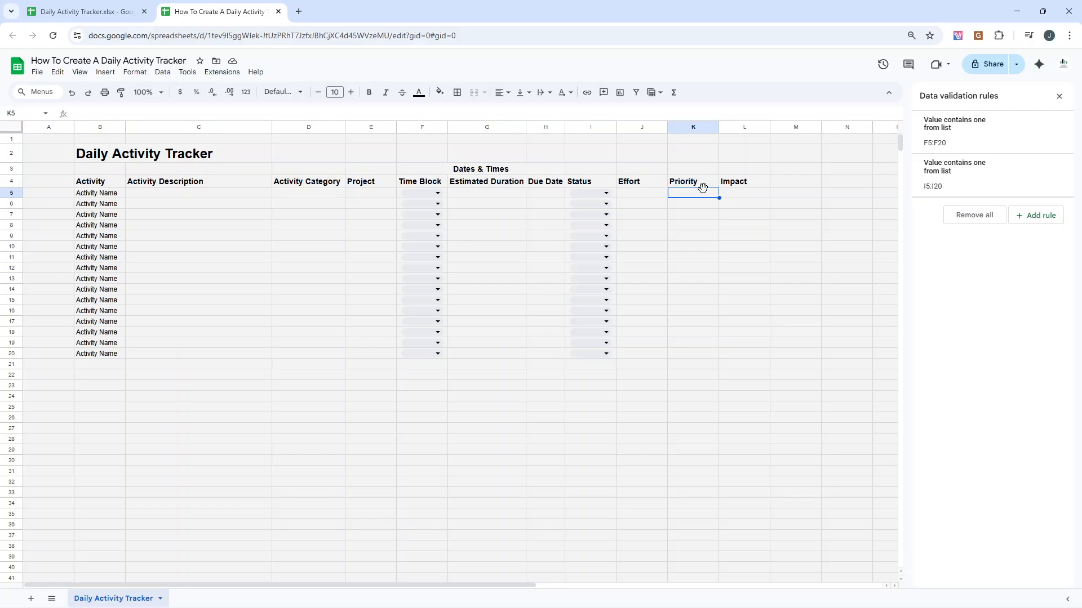
{"action": "left_click", "coordinate": [743, 186]}
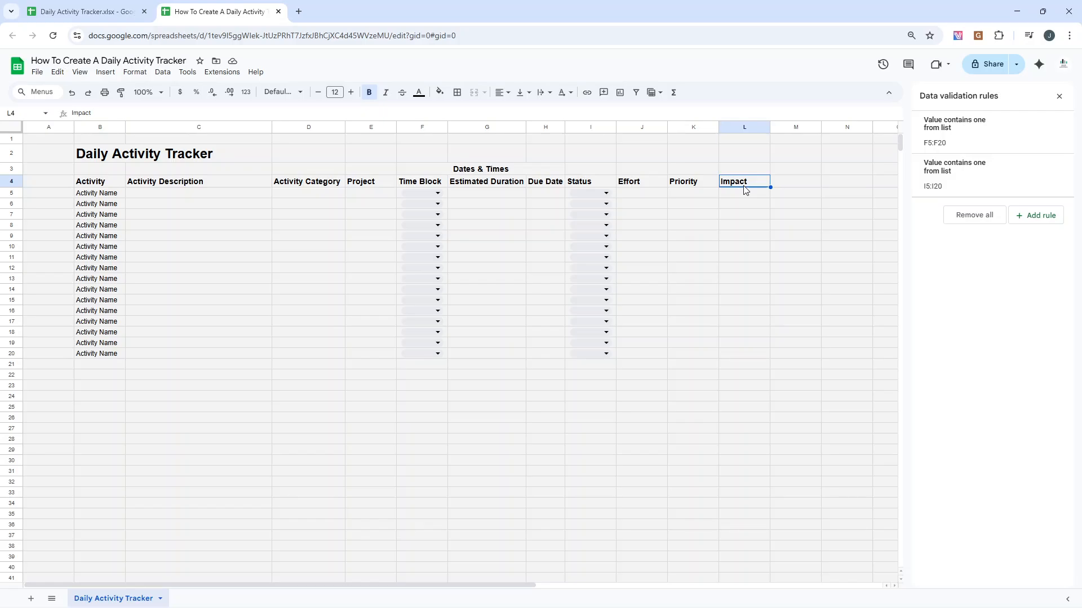
Insert a dropdown across J5:L20 for Effort, Priority and Impact, with "1" and "2" as the first options
{"action": "left_click", "coordinate": [658, 198]}
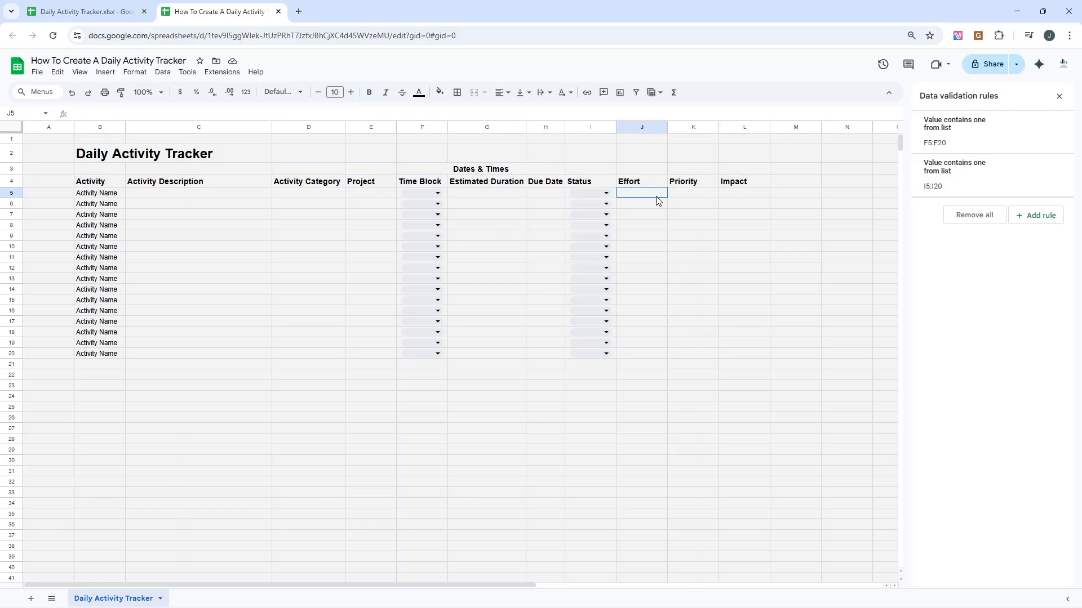
{"action": "left_click_drag", "start_coordinate": [658, 201], "coordinate": [755, 357]}
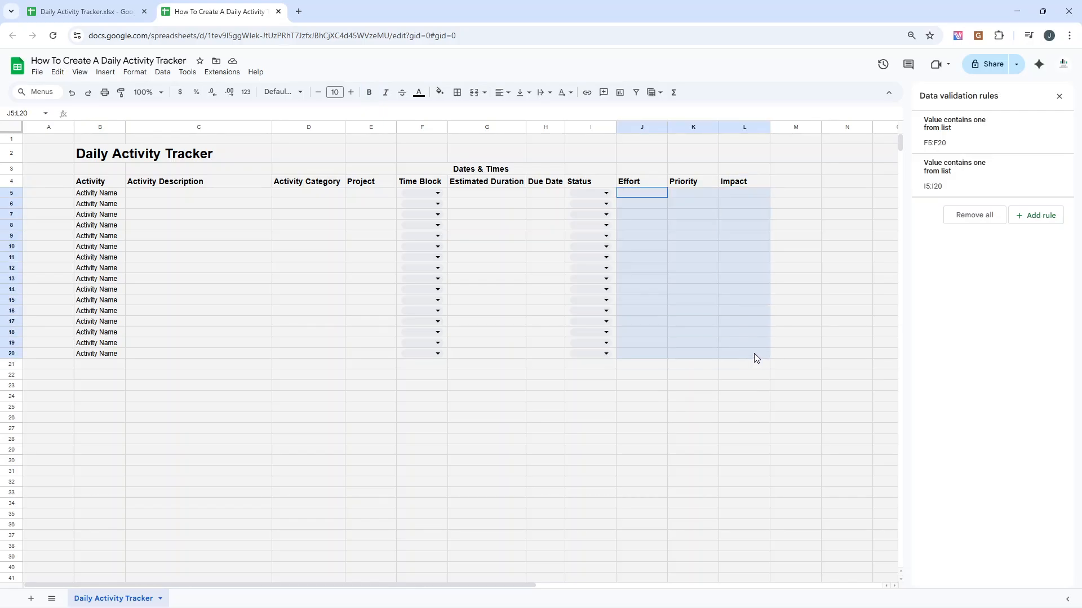
{"action": "right_click", "coordinate": [728, 254]}
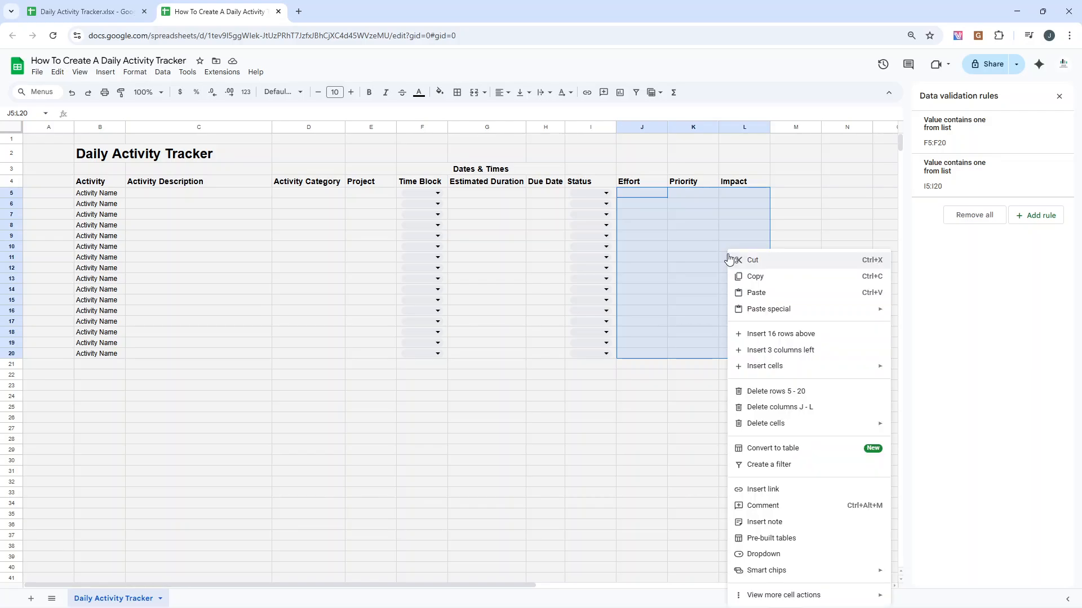
{"action": "left_click", "coordinate": [784, 554]}
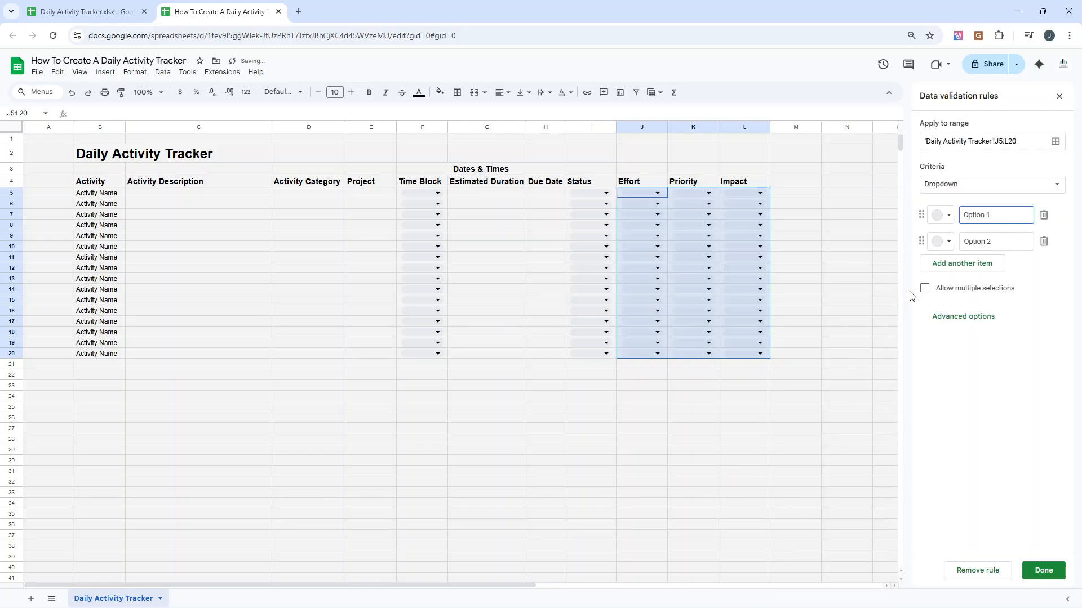
{"action": "triple_click", "coordinate": [982, 216]}
{"action": "type", "text": "1"}
{"action": "triple_click", "coordinate": [994, 242]}
{"action": "type", "text": "2"}
Add the options "3", "4" and "5" to the Effort, Priority and Impact dropdown and save the rule
{"action": "left_click", "coordinate": [996, 263]}
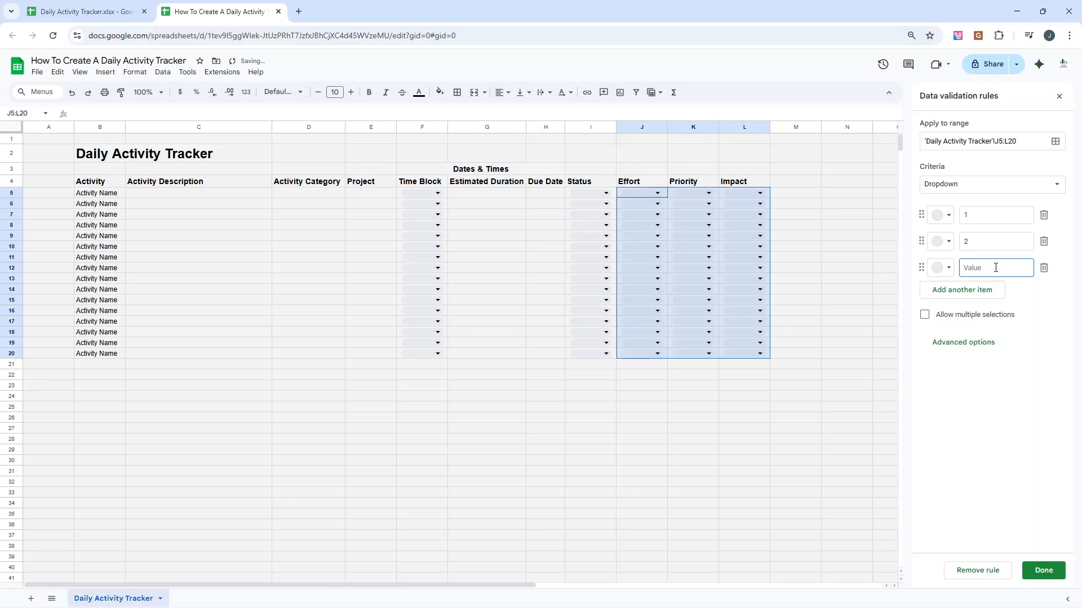
{"action": "type", "text": "3"}
{"action": "left_click", "coordinate": [982, 289]}
{"action": "type", "text": "4"}
{"action": "left_click", "coordinate": [984, 316]}
{"action": "type", "text": "5"}
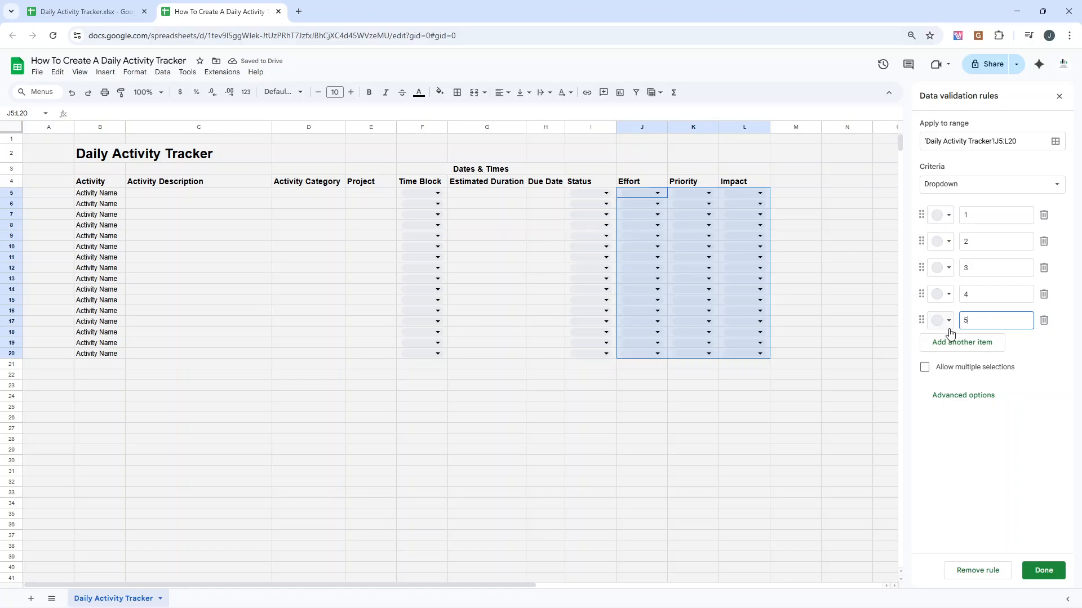
{"action": "left_click", "coordinate": [1046, 573]}
{"action": "left_click", "coordinate": [840, 258]}
{"action": "left_click", "coordinate": [643, 193]}
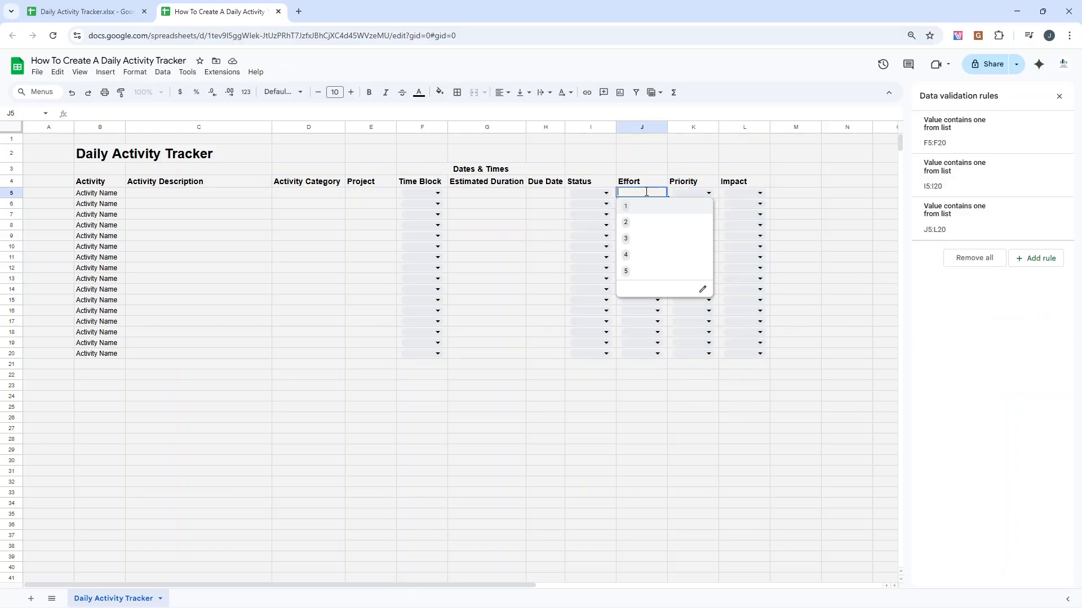
{"action": "left_click", "coordinate": [868, 226]}
Add the header "Score" in M4, beside Impact, in bold at font size 12
{"action": "left_click", "coordinate": [786, 182]}
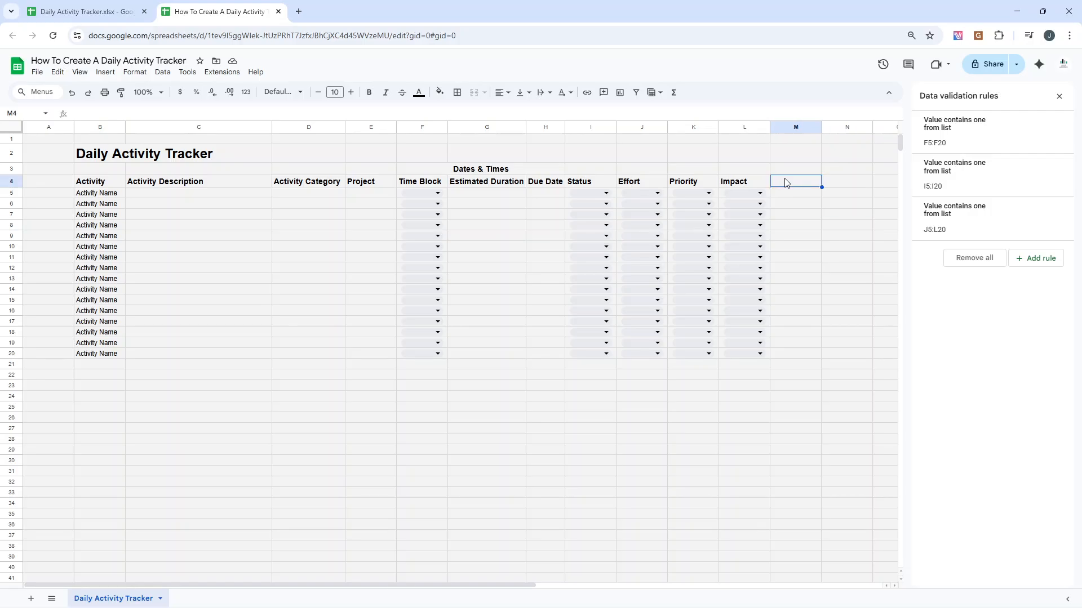
{"action": "type", "text": "Score"}
{"action": "key", "text": "Return"}
{"action": "left_click", "coordinate": [797, 183]}
{"action": "key", "text": "ctrl+b"}
{"action": "left_click", "coordinate": [351, 92]}
{"action": "left_click", "coordinate": [351, 92]}
Enter the formula =J5*K5*L5 in M5 to multiply Effort, Priority and Impact into the first activity's score
{"action": "left_click", "coordinate": [795, 193]}
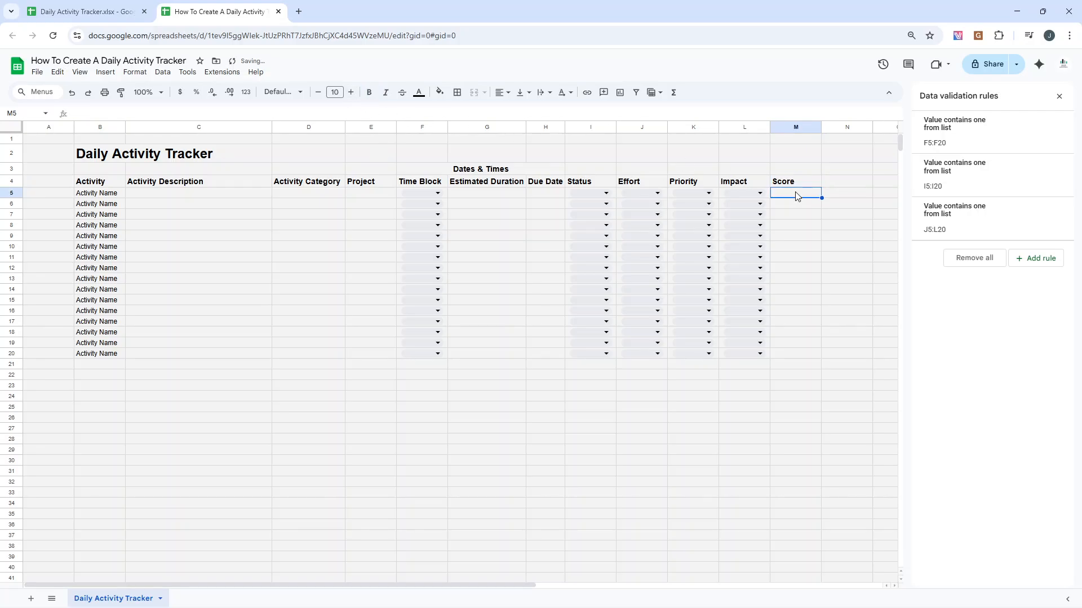
{"action": "type", "text": "="}
{"action": "left_click", "coordinate": [645, 194]}
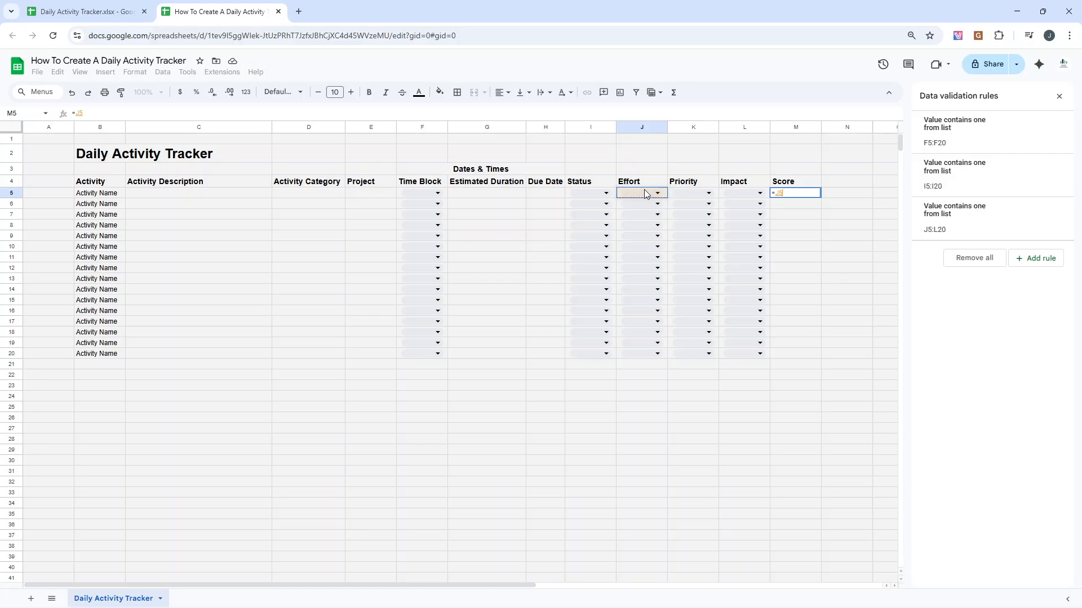
{"action": "type", "text": "*"}
{"action": "left_click", "coordinate": [690, 195]}
{"action": "type", "text": "*"}
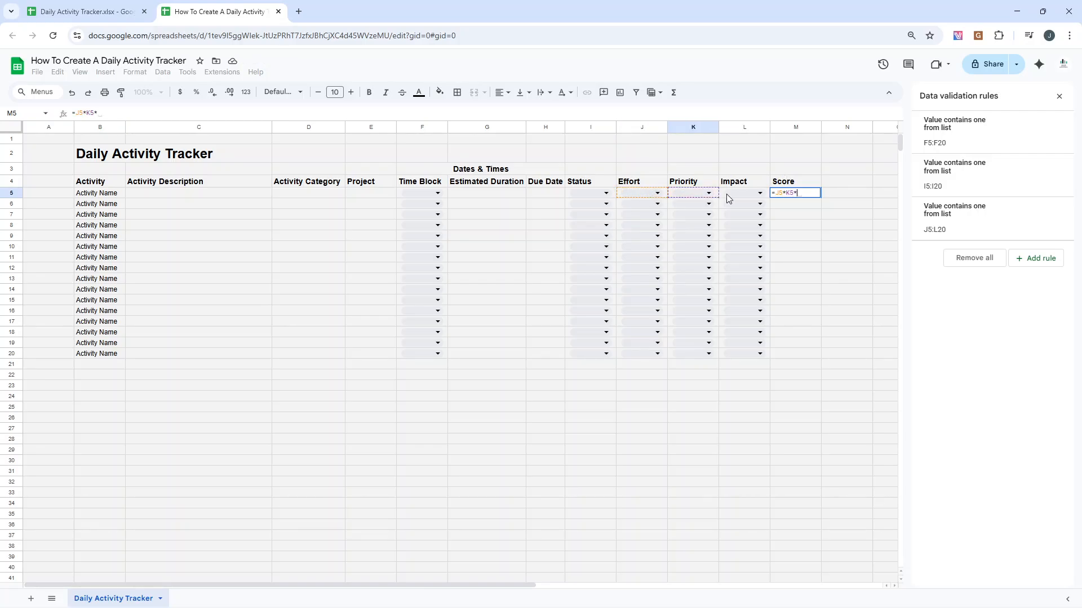
{"action": "left_click", "coordinate": [735, 193]}
{"action": "key", "text": "Return"}
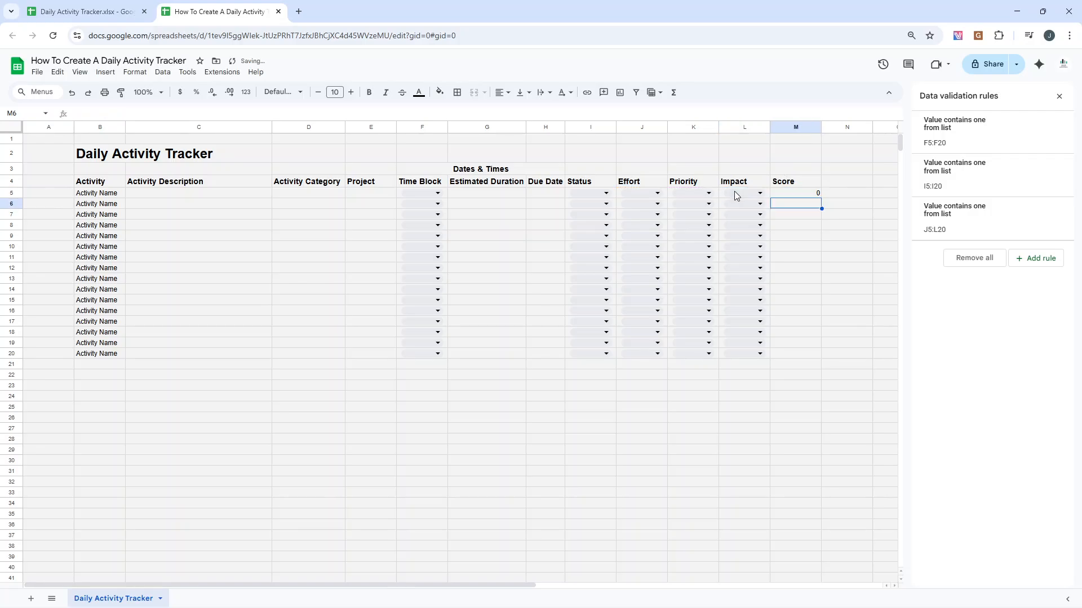
Test the score formula by setting the first activity's Effort to 1, Priority to 2 and Impact to 3
{"action": "left_click", "coordinate": [640, 193]}
{"action": "left_click", "coordinate": [640, 194]}
{"action": "left_click", "coordinate": [652, 214]}
{"action": "left_click", "coordinate": [692, 194]}
{"action": "left_click", "coordinate": [697, 223]}
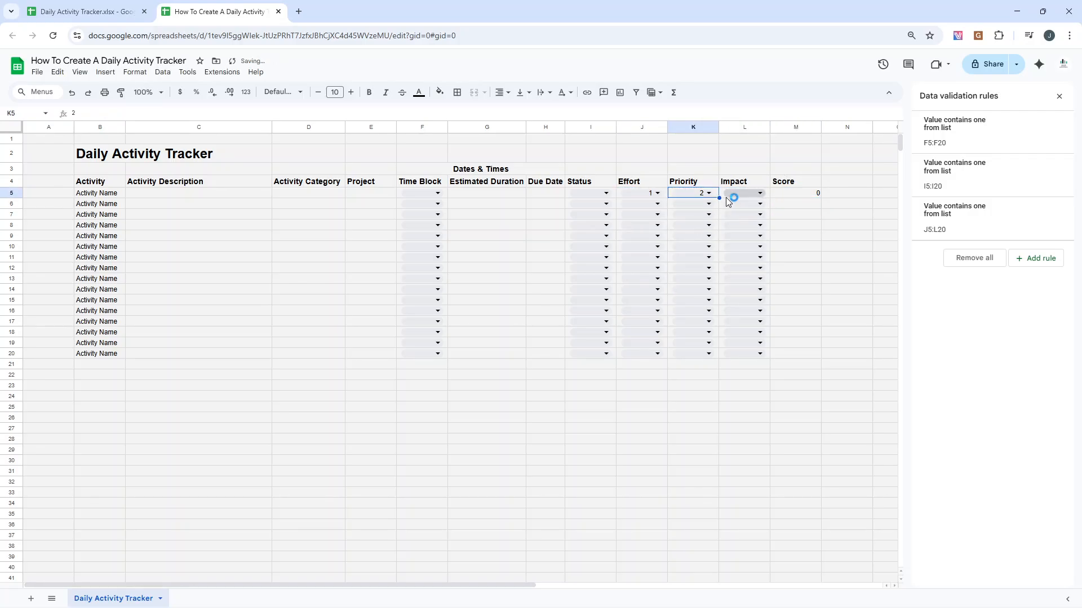
{"action": "left_click", "coordinate": [733, 195]}
{"action": "left_click", "coordinate": [739, 238]}
{"action": "left_click", "coordinate": [834, 258]}
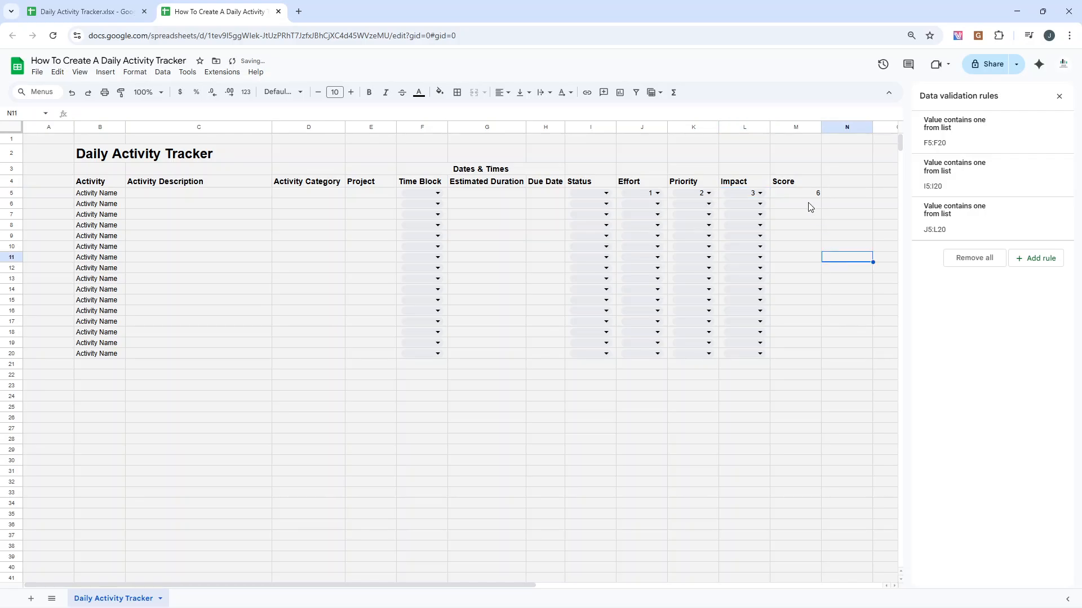
Clear the test values from Effort, Priority and Impact in row 5
{"action": "left_click", "coordinate": [637, 197]}
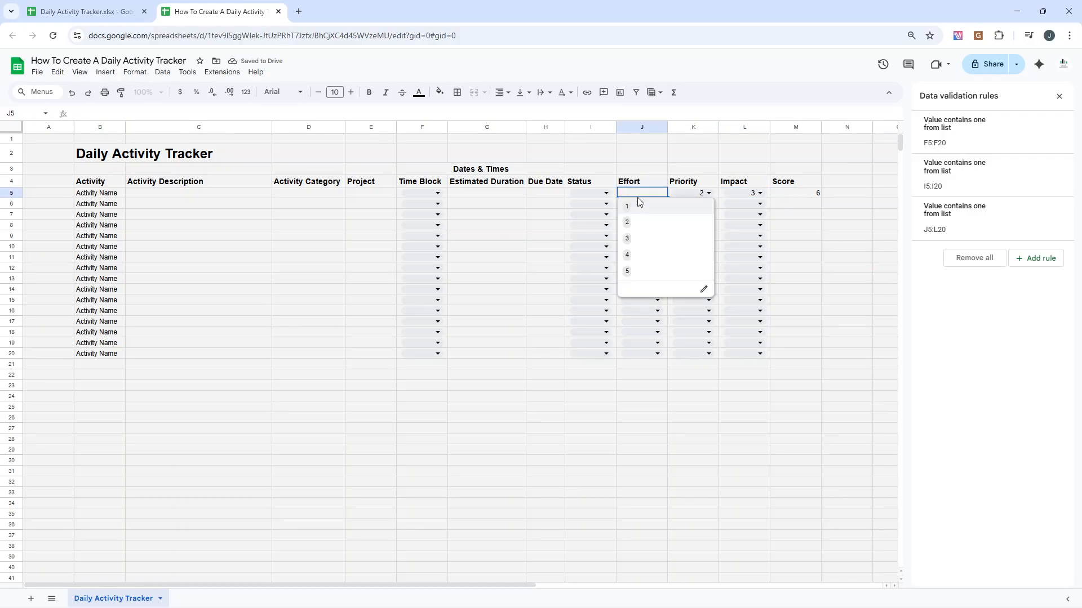
{"action": "left_click", "coordinate": [804, 246]}
{"action": "left_click", "coordinate": [694, 194]}
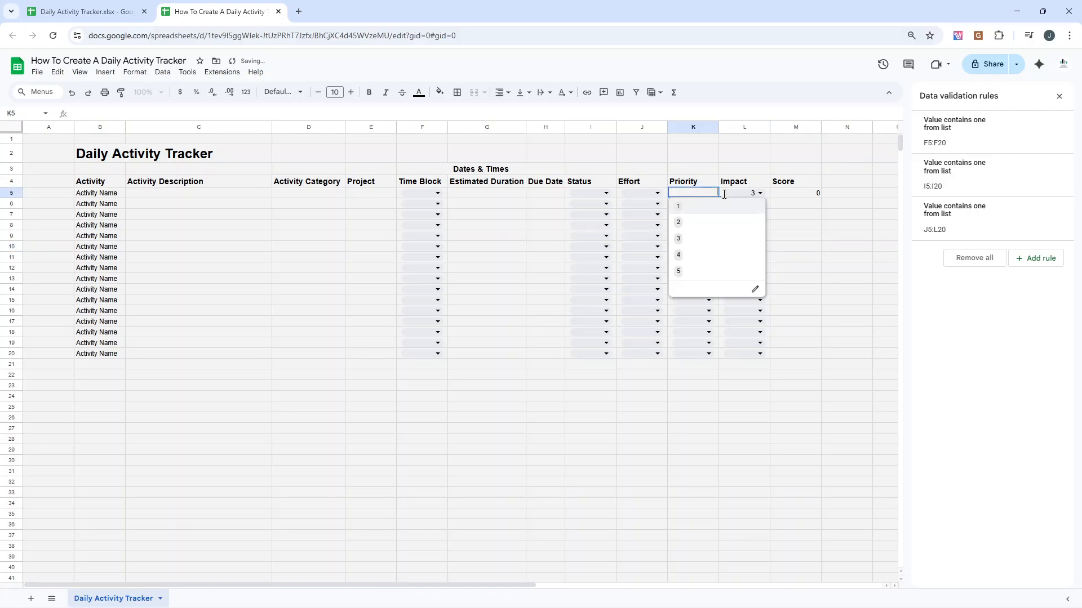
{"action": "left_click", "coordinate": [771, 210]}
{"action": "left_click", "coordinate": [756, 193]}
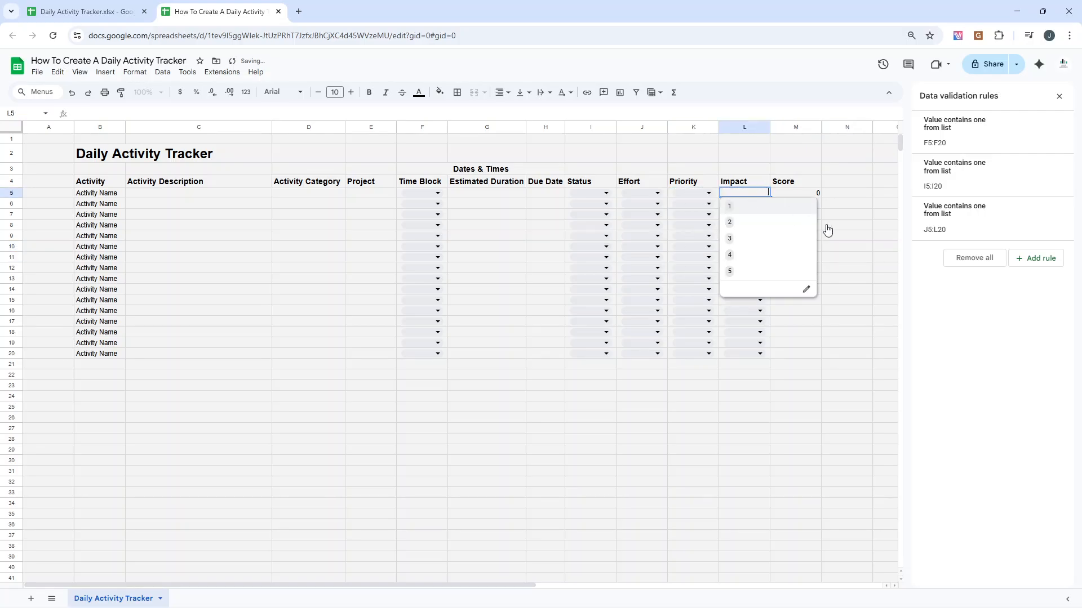
{"action": "left_click", "coordinate": [859, 237]}
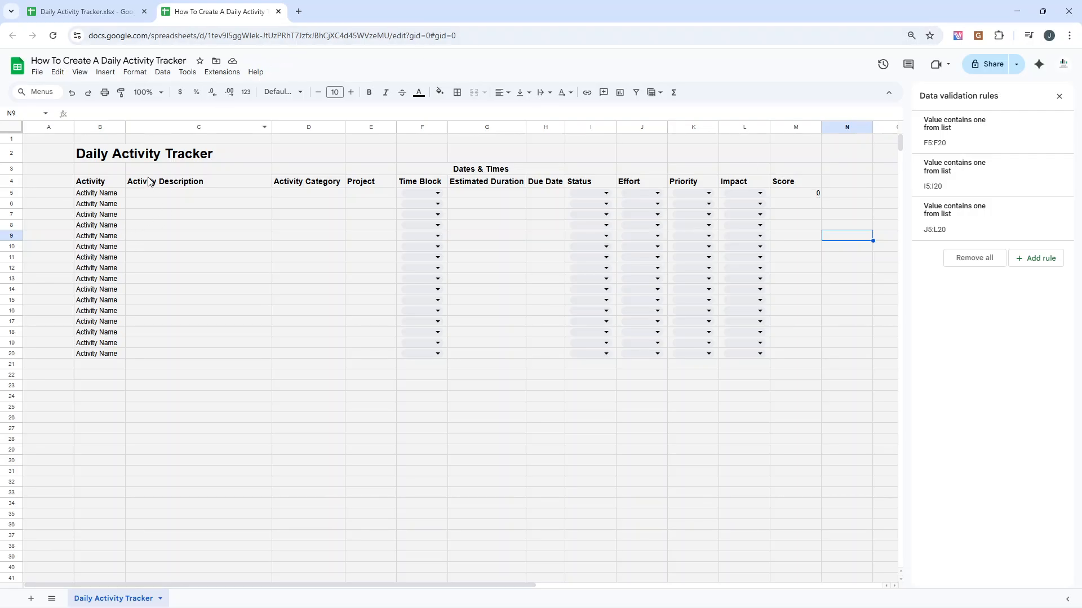
Fill the score formula from M5 down through M20 for all the activities
{"action": "left_click", "coordinate": [809, 192]}
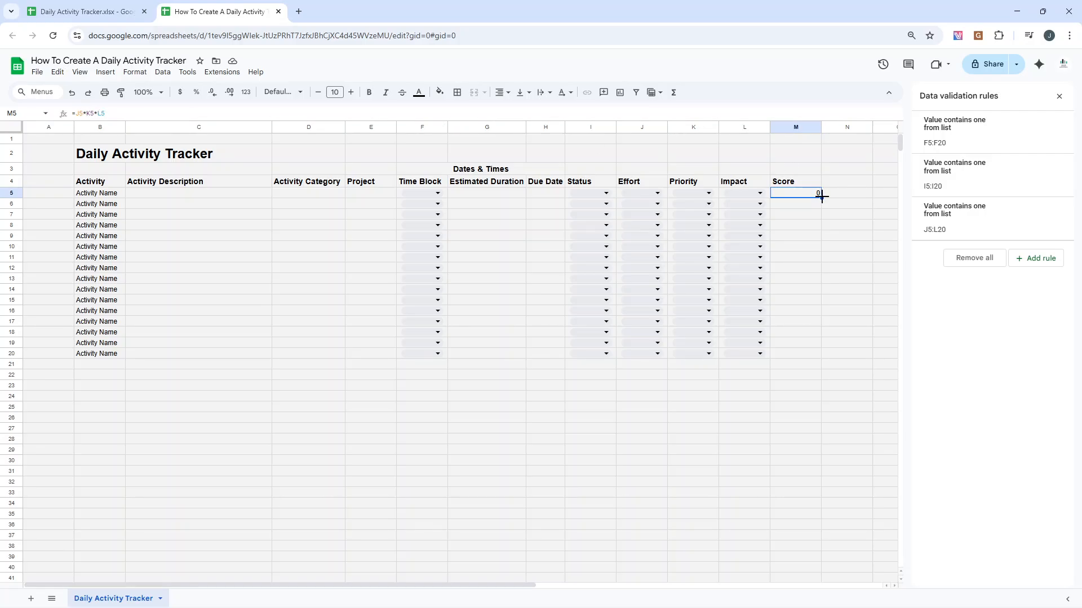
{"action": "left_click_drag", "start_coordinate": [821, 196], "coordinate": [816, 369]}
{"action": "left_click_drag", "start_coordinate": [815, 358], "coordinate": [815, 358]}
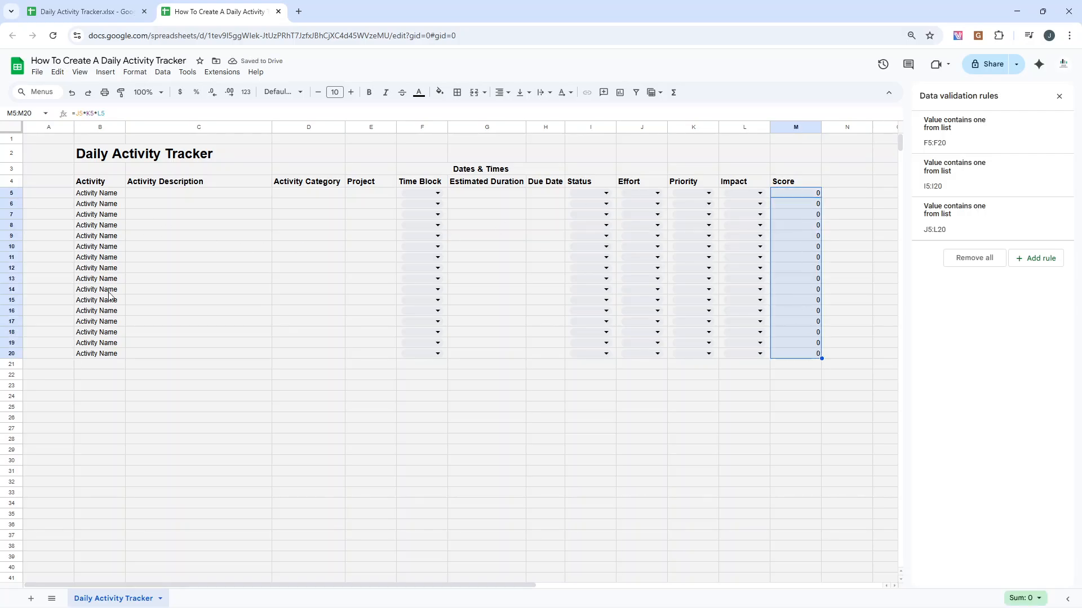
{"action": "left_click", "coordinate": [862, 217]}
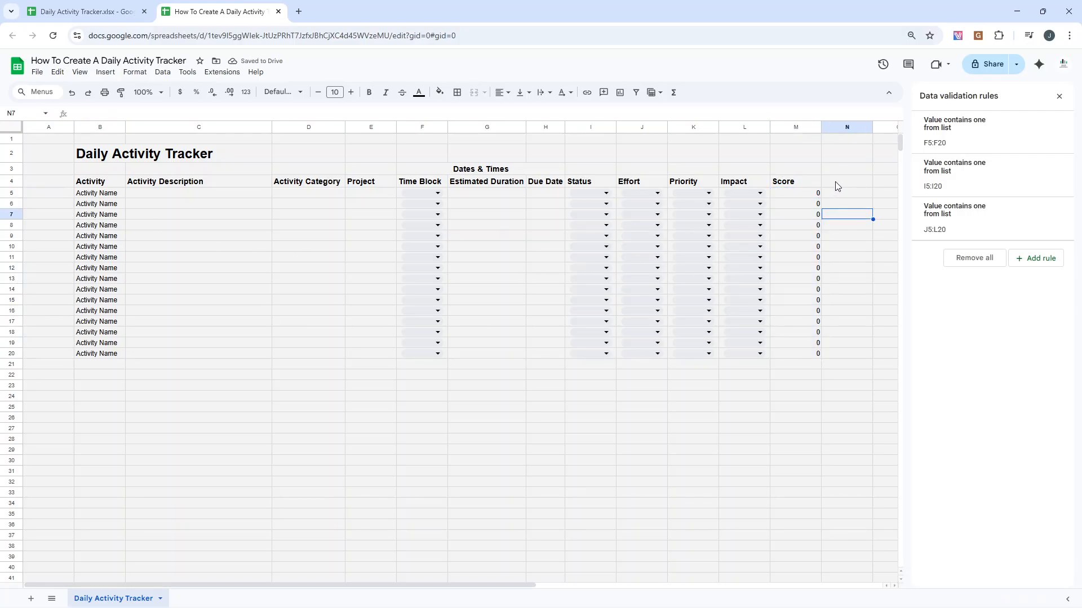
Add the header "Outcome/ Deliverable" in N4, beside Score
{"action": "left_click", "coordinate": [856, 182]}
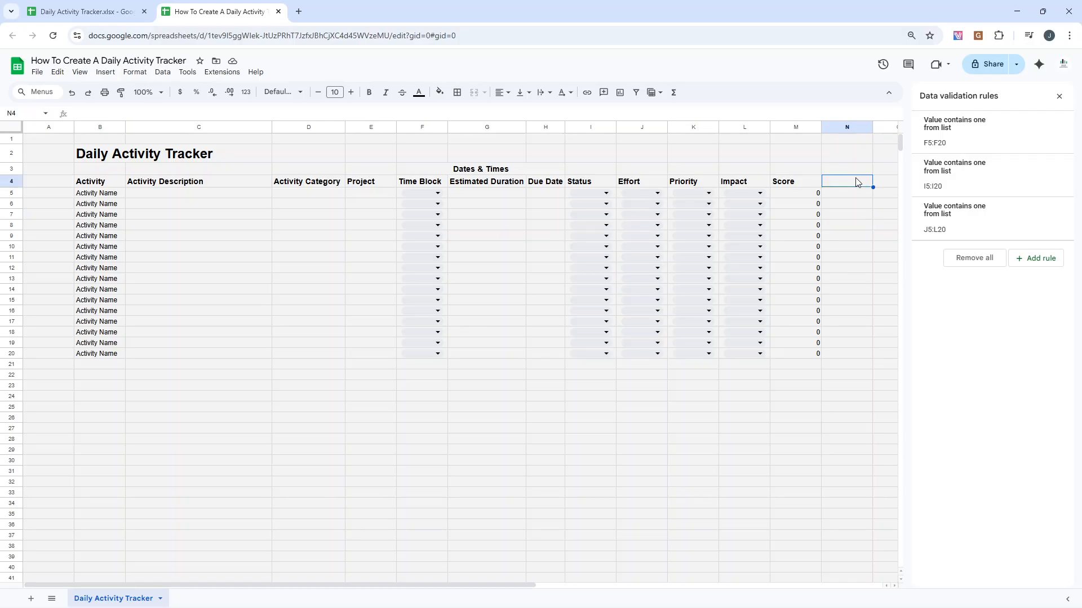
{"action": "type", "text": "Outcome/Deliverab"}
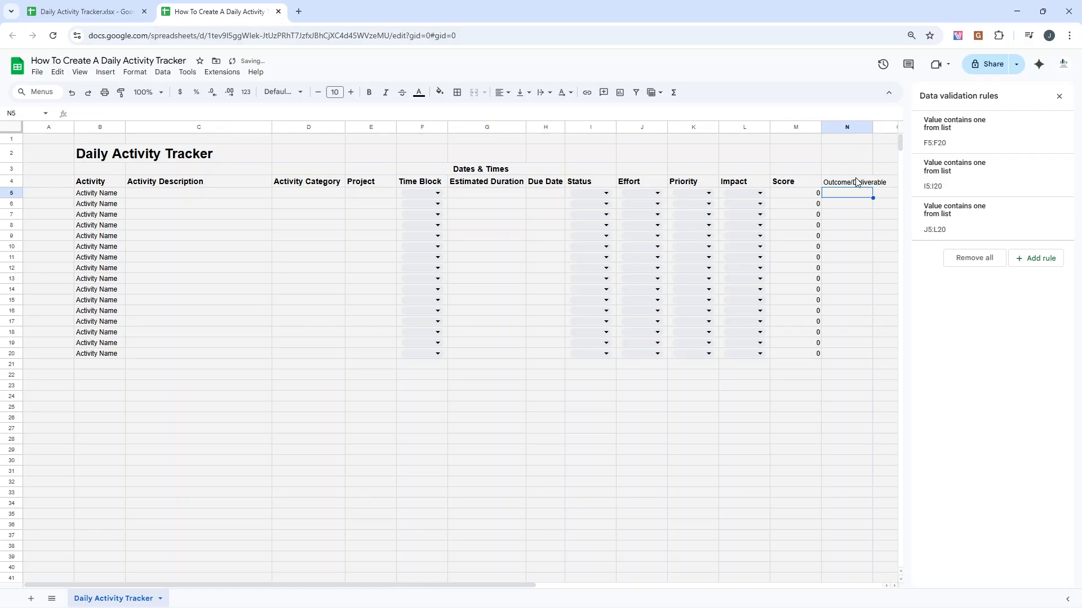
{"action": "type", "text": "le"}
{"action": "key", "text": "Return"}
{"action": "left_click", "coordinate": [105, 195]}
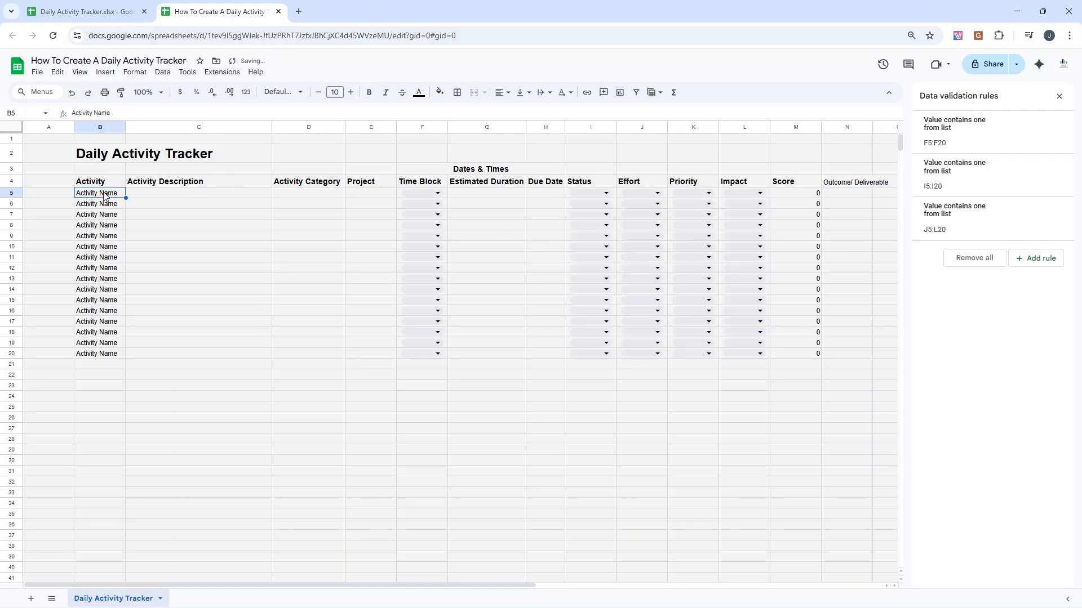
{"action": "left_click", "coordinate": [857, 196]}
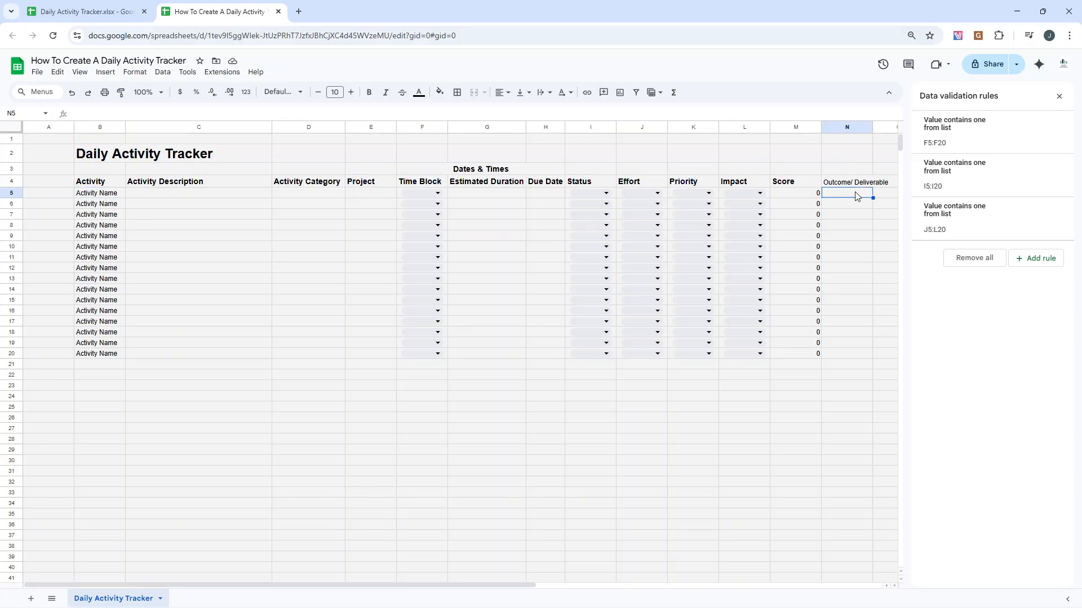
Copy the Score header's bold, size 12 formatting to N4 and O4, and close the data validation rules
{"action": "left_click", "coordinate": [824, 184]}
{"action": "left_click", "coordinate": [812, 184]}
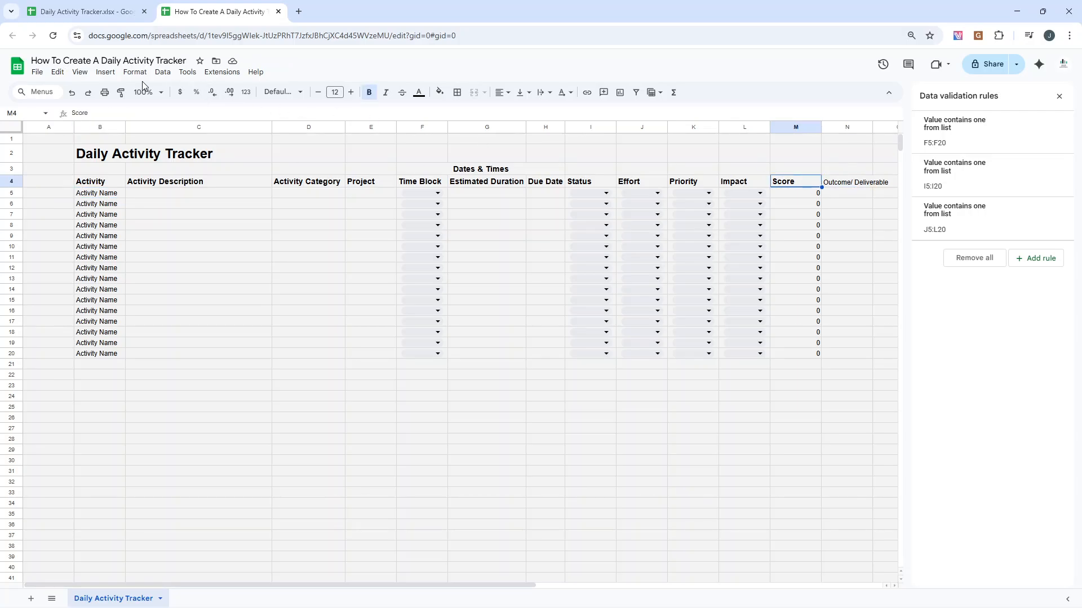
{"action": "left_click", "coordinate": [121, 92]}
{"action": "left_click", "coordinate": [880, 181]}
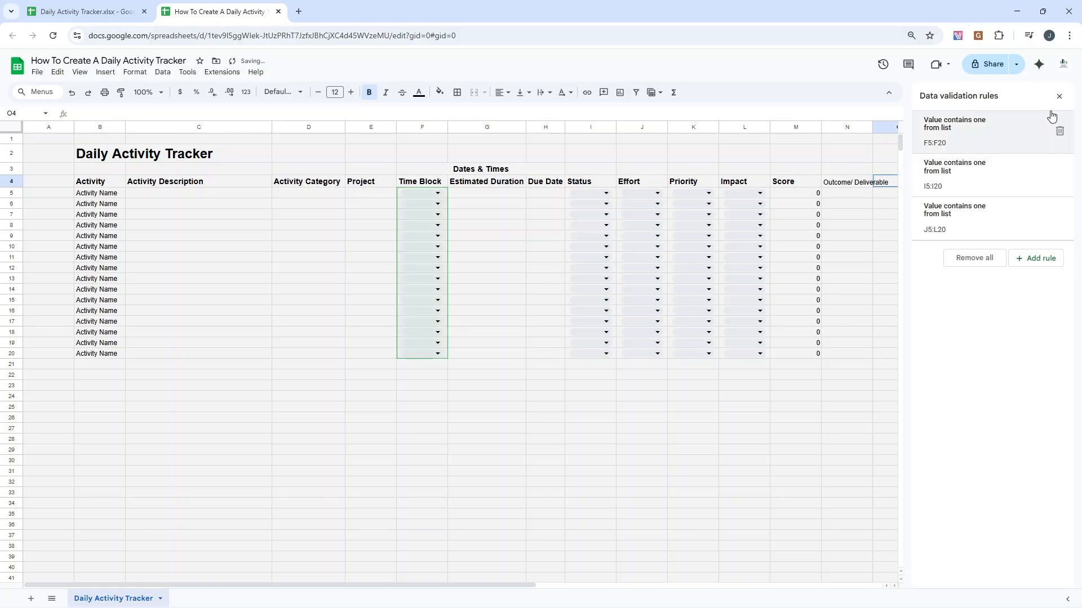
{"action": "left_click", "coordinate": [1059, 96]}
{"action": "left_click", "coordinate": [805, 181]}
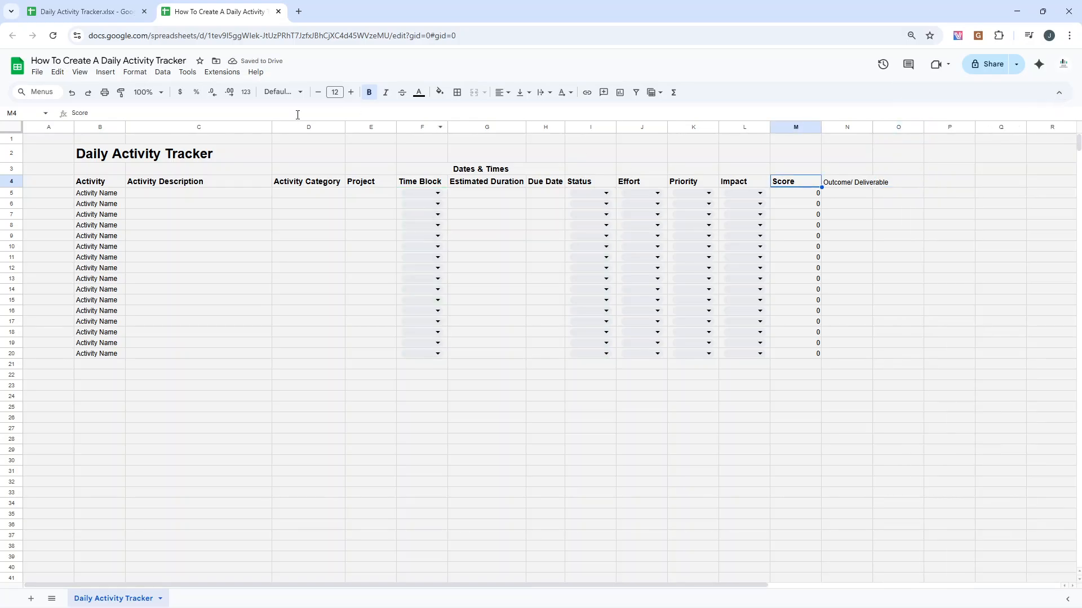
{"action": "left_click", "coordinate": [120, 91]}
{"action": "left_click", "coordinate": [841, 183]}
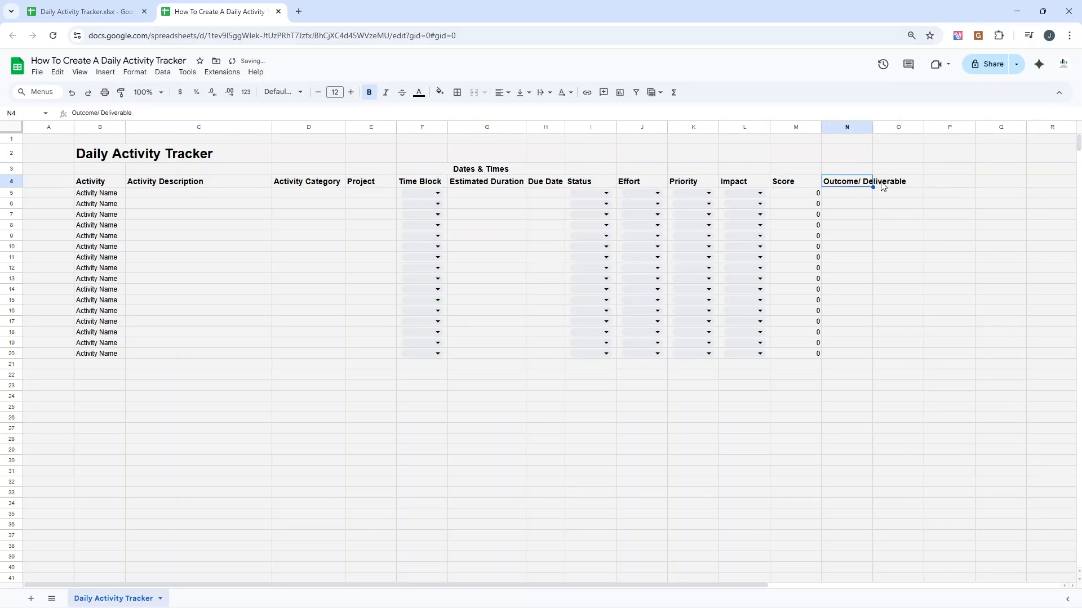
Add the header "Notes/Comments" in O4 and widen columns N and O to fit their headers
{"action": "left_click", "coordinate": [893, 185]}
{"action": "type", "text": "Notes/Co"}
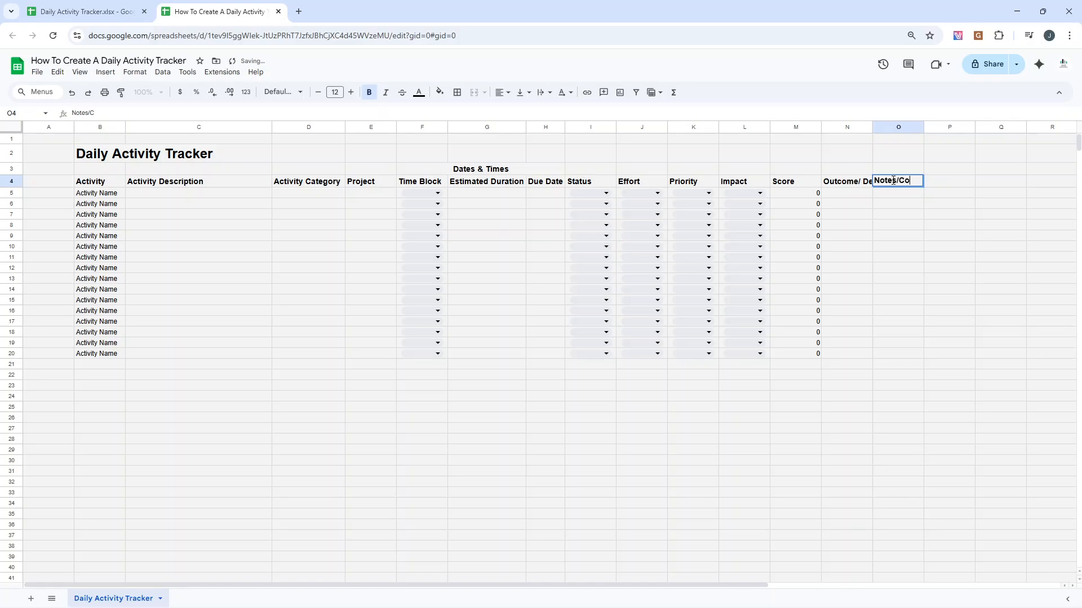
{"action": "type", "text": "mment"}
{"action": "key", "text": "Return"}
{"action": "key", "text": "Up"}
{"action": "key", "text": "Up"}
{"action": "key", "text": "Return"}
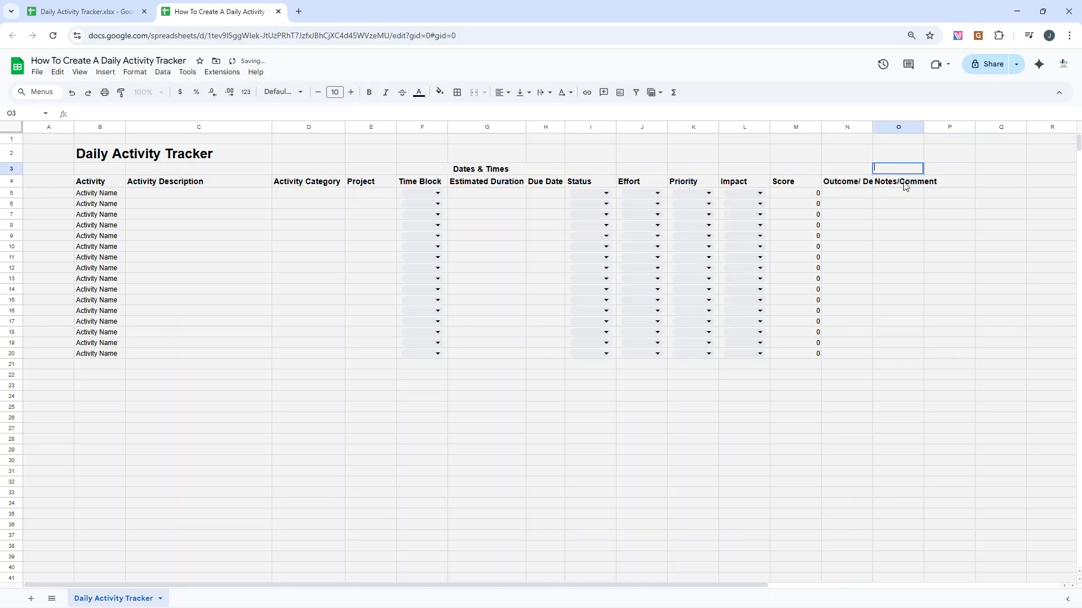
{"action": "double_click", "coordinate": [905, 186]}
{"action": "key", "text": "Return"}
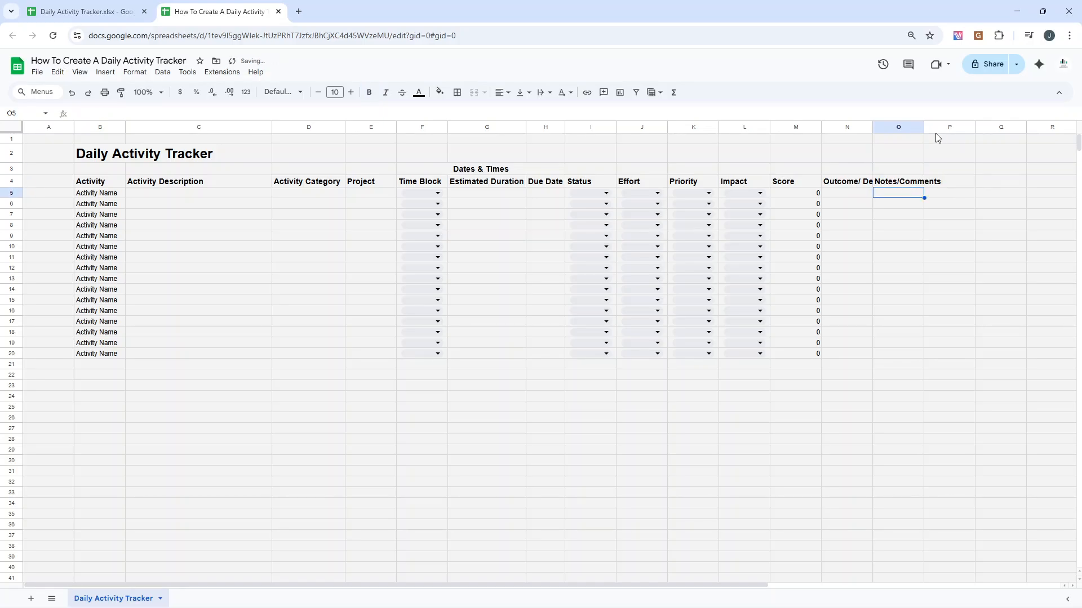
{"action": "left_click_drag", "start_coordinate": [927, 129], "coordinate": [1003, 127]}
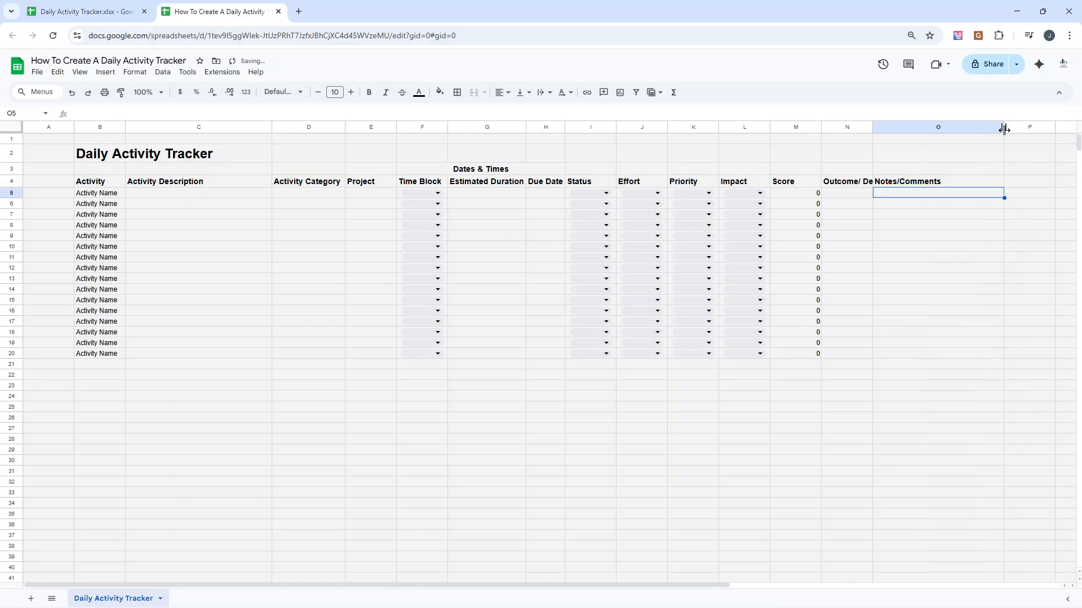
{"action": "left_click_drag", "start_coordinate": [873, 128], "coordinate": [917, 126]}
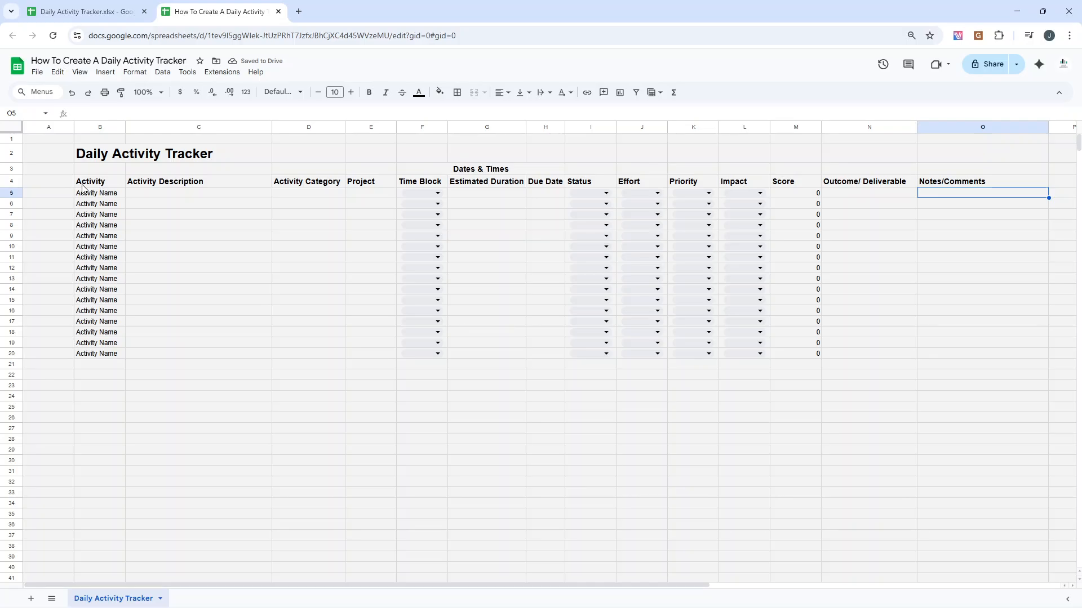
Convert the range B4:O20, from the Activity header to the last Notes/Comments row, into a table
{"action": "left_click_drag", "start_coordinate": [83, 188], "coordinate": [939, 357]}
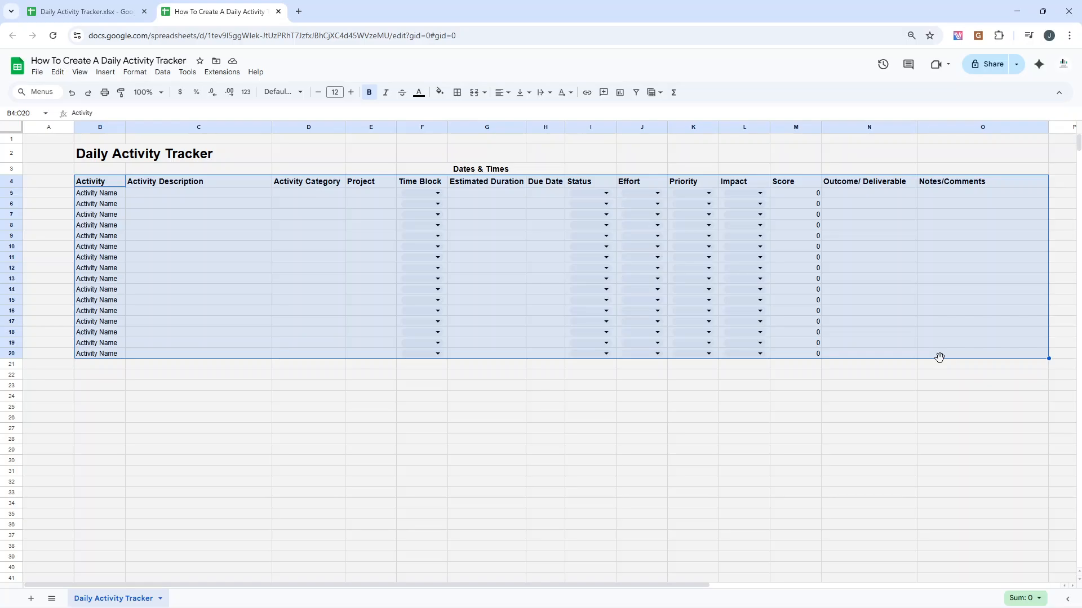
{"action": "right_click", "coordinate": [523, 222]}
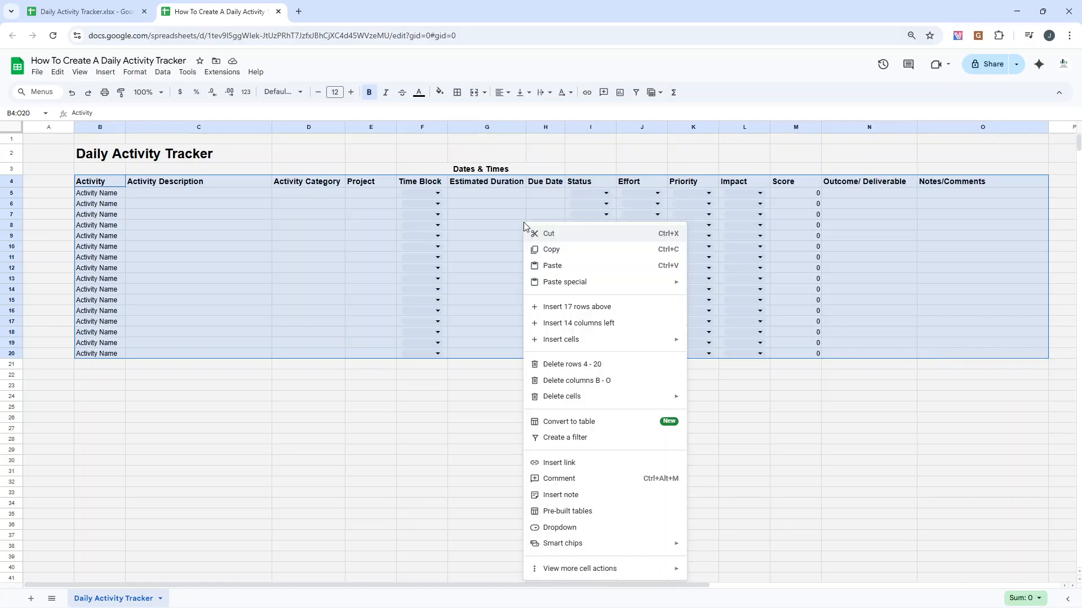
{"action": "left_click", "coordinate": [596, 419]}
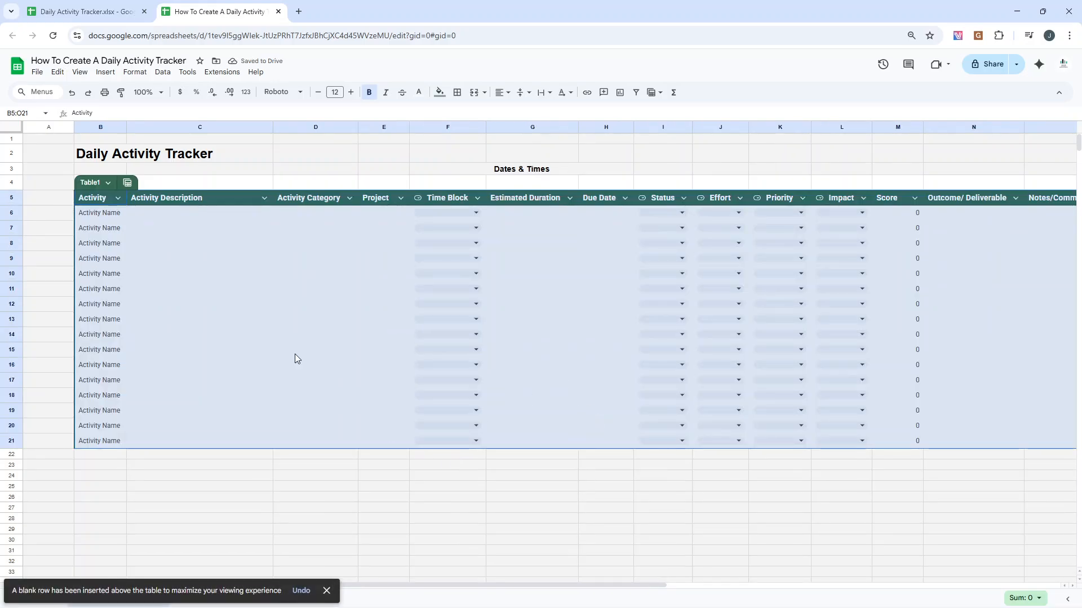
Rename the new table as Tracker
{"action": "left_click", "coordinate": [92, 181]}
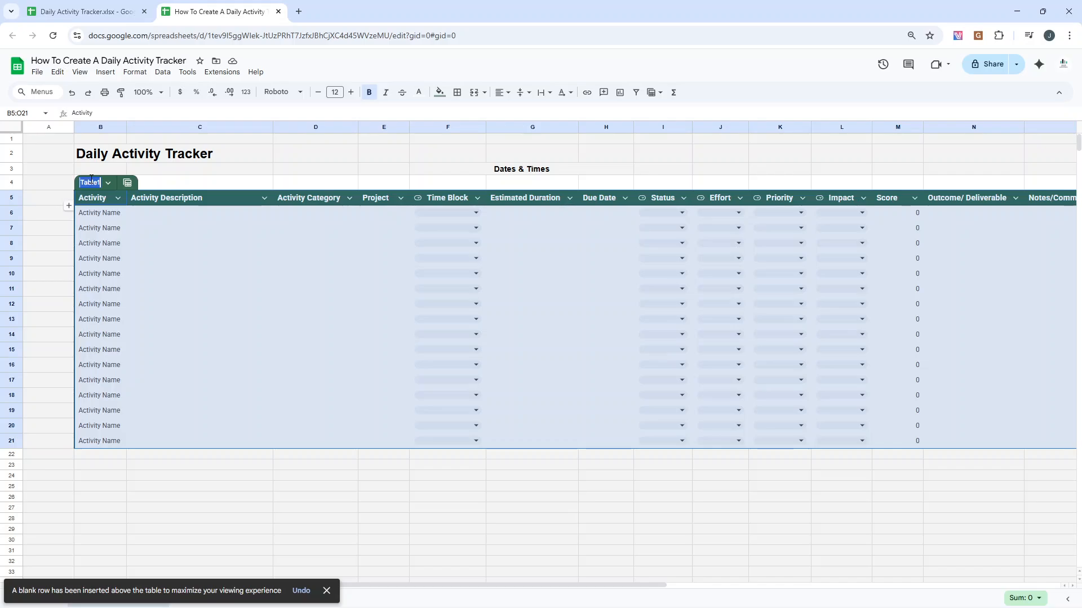
{"action": "type", "text": "Tracker"}
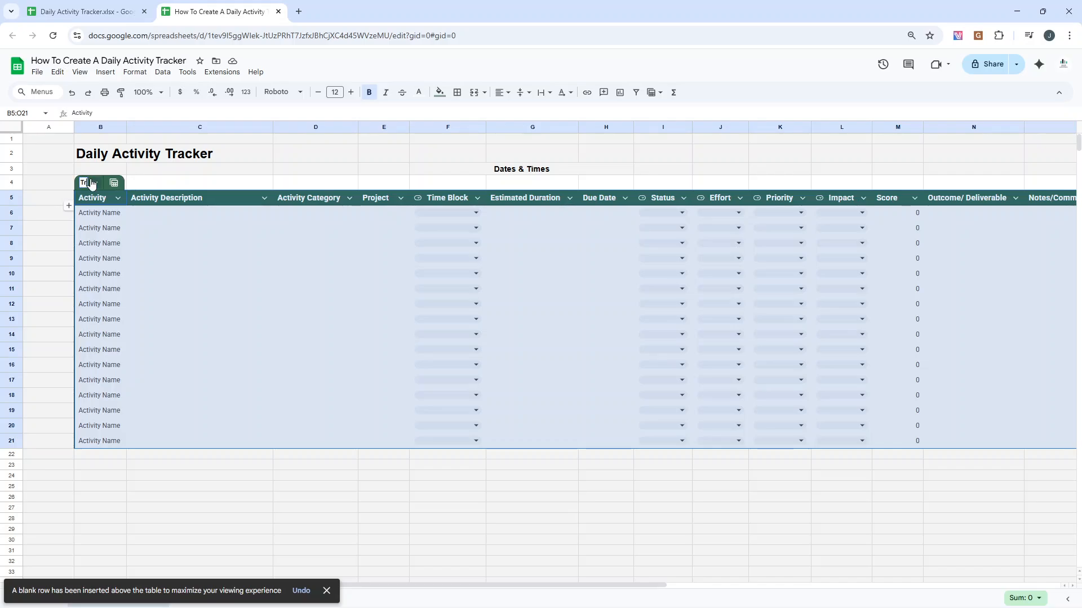
{"action": "key", "text": "Return"}
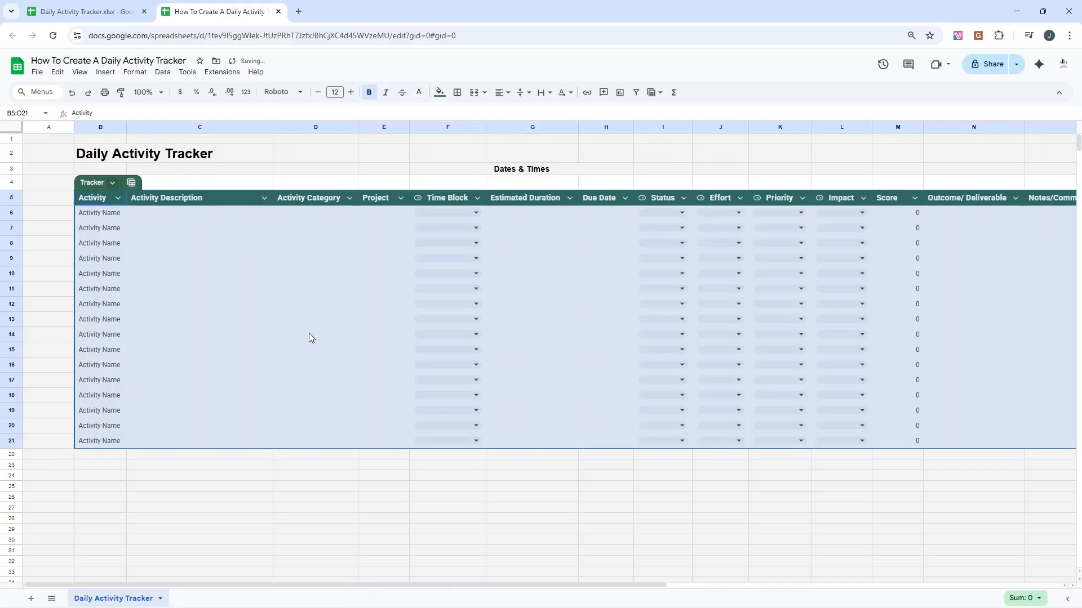
{"action": "left_click", "coordinate": [364, 468]}
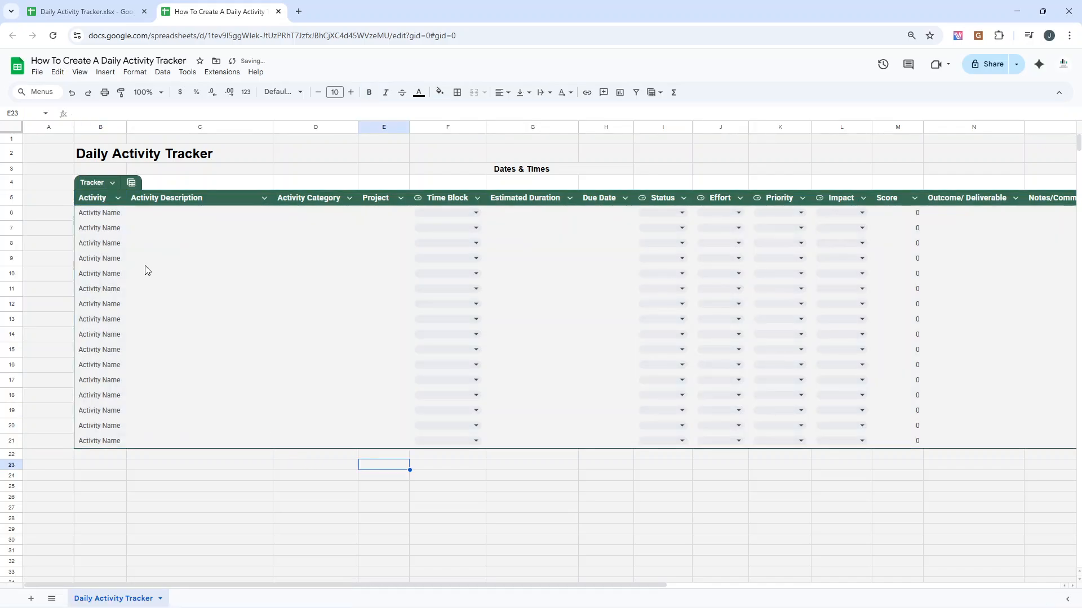
{"action": "left_click", "coordinate": [94, 200]}
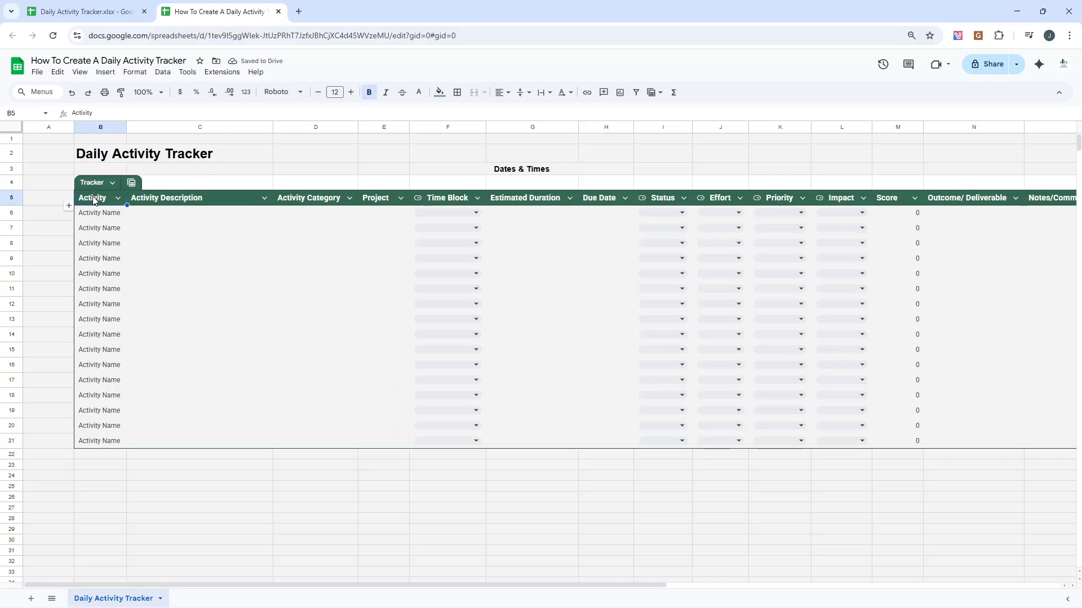
Move the merged "Dates & Times" heading from row 3 to F4:H4, directly above the table header
{"action": "left_click", "coordinate": [517, 174]}
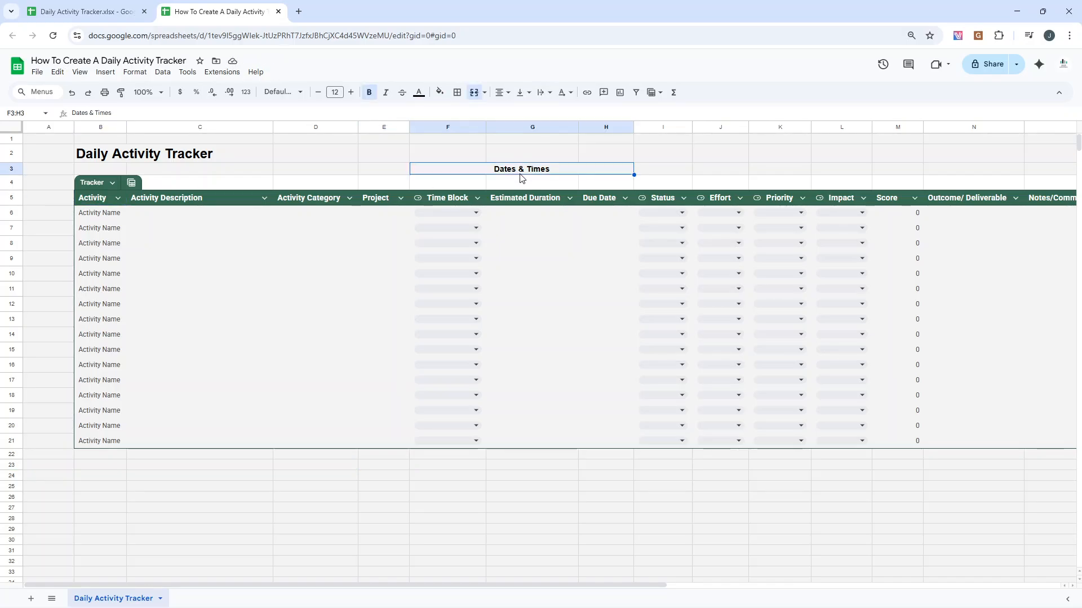
{"action": "left_click_drag", "start_coordinate": [535, 174], "coordinate": [535, 185]}
{"action": "left_click", "coordinate": [554, 148]}
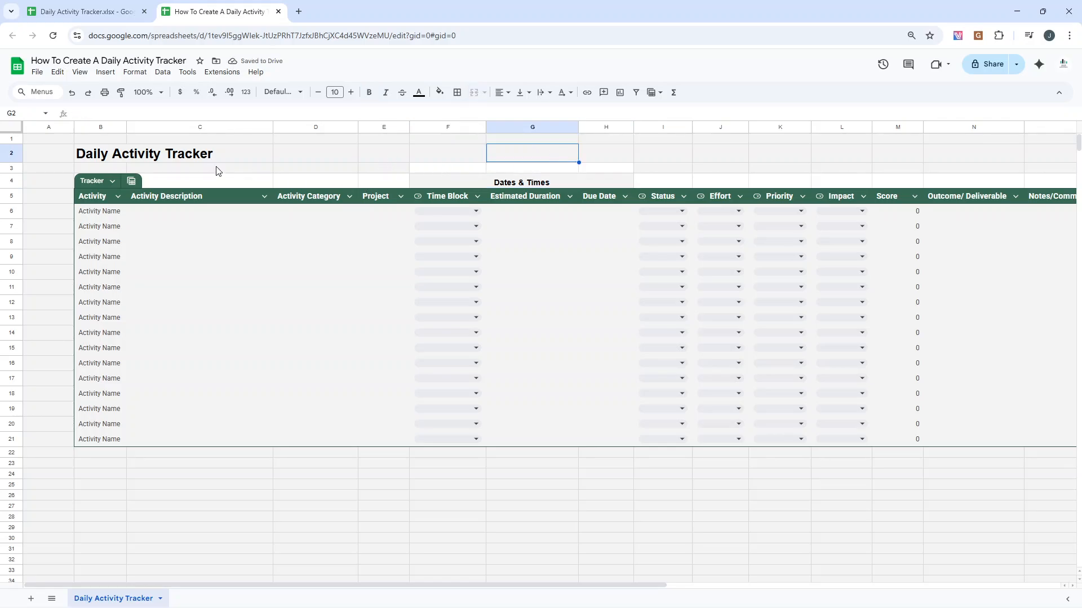
Fill C3:P4 above the table with the light gray of the sheet background
{"action": "left_click_drag", "start_coordinate": [181, 185], "coordinate": [1058, 169]}
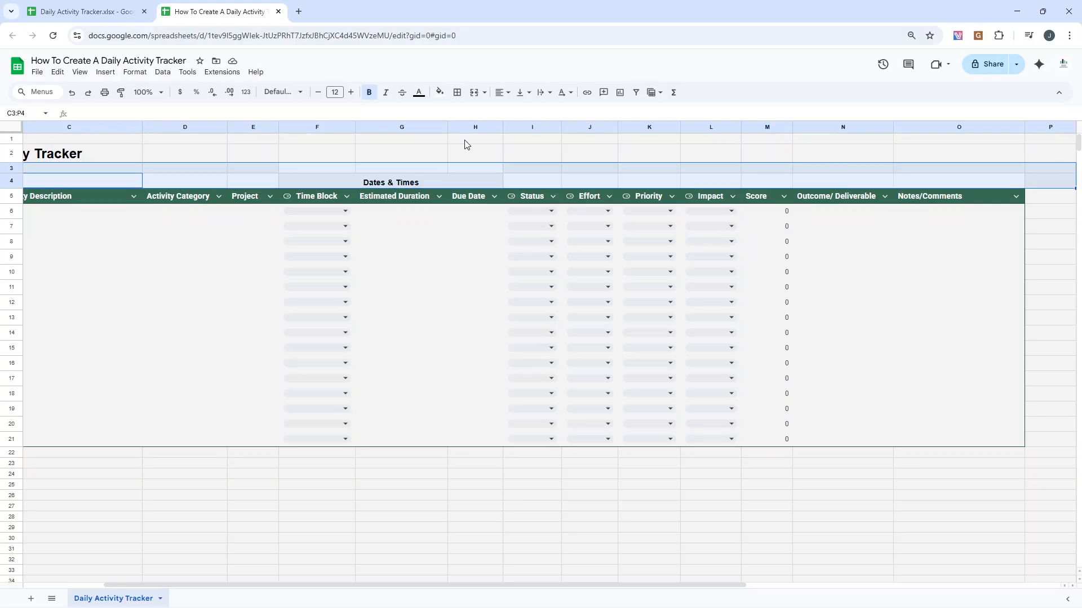
{"action": "left_click", "coordinate": [440, 92]}
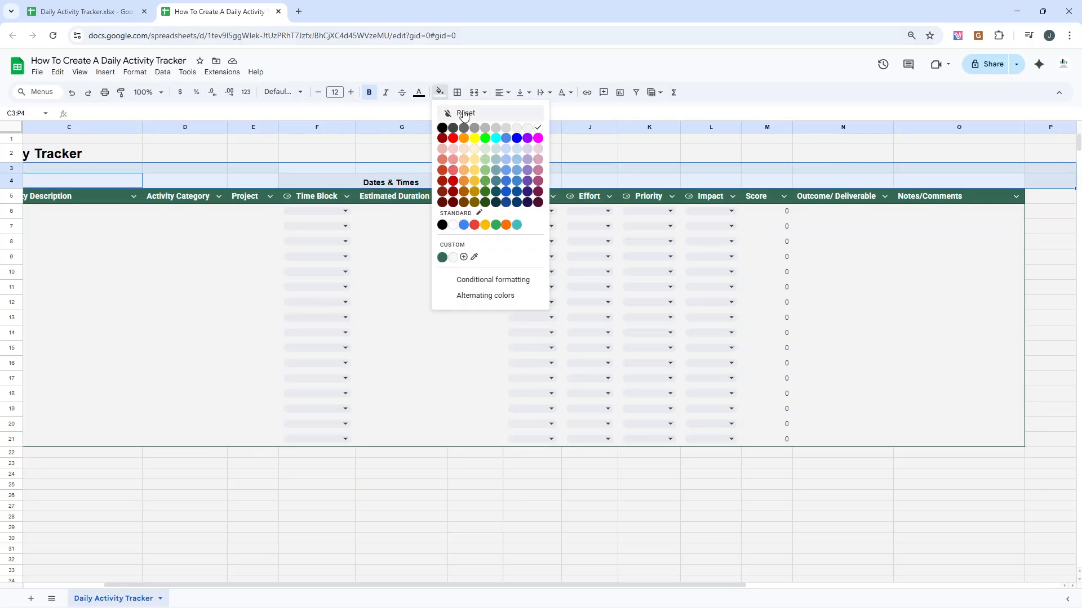
{"action": "left_click", "coordinate": [530, 129]}
{"action": "left_click", "coordinate": [332, 151]}
{"action": "key", "text": "Left"}
{"action": "key", "text": "Left"}
{"action": "key", "text": "Left"}
{"action": "key", "text": "Left"}
{"action": "key", "text": "Left"}
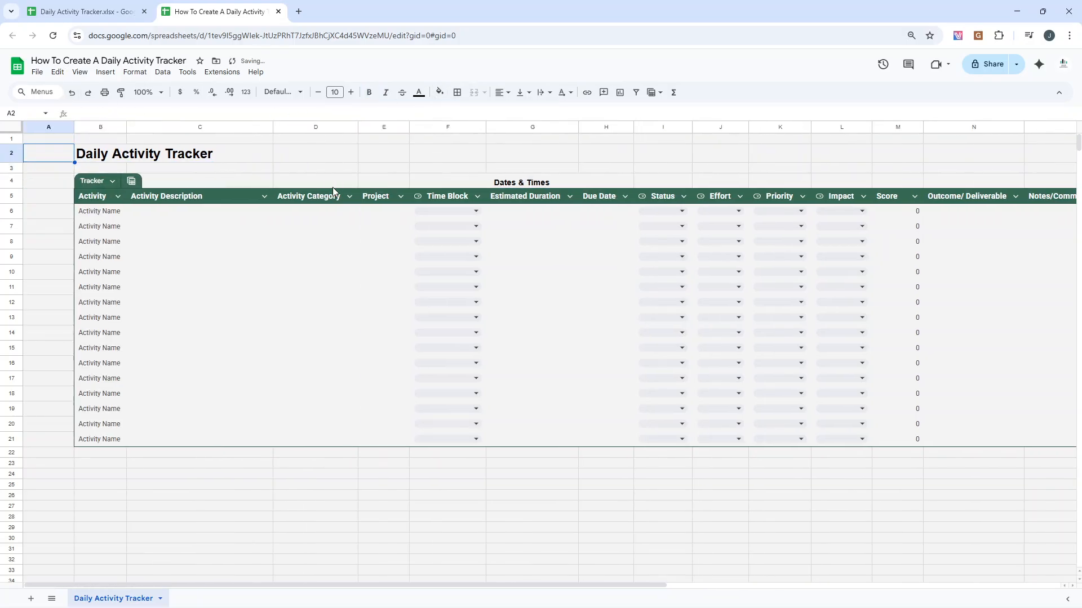
{"action": "left_click", "coordinate": [350, 197]}
{"action": "left_click", "coordinate": [354, 158]}
{"action": "left_click", "coordinate": [328, 217]}
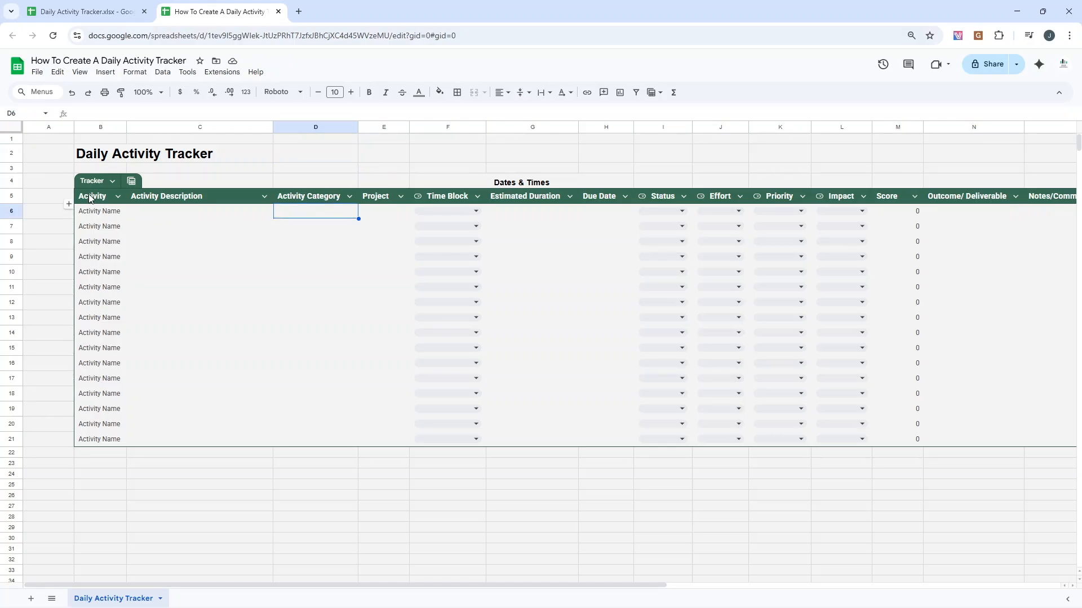
{"action": "left_click", "coordinate": [456, 210]}
{"action": "left_click", "coordinate": [443, 159]}
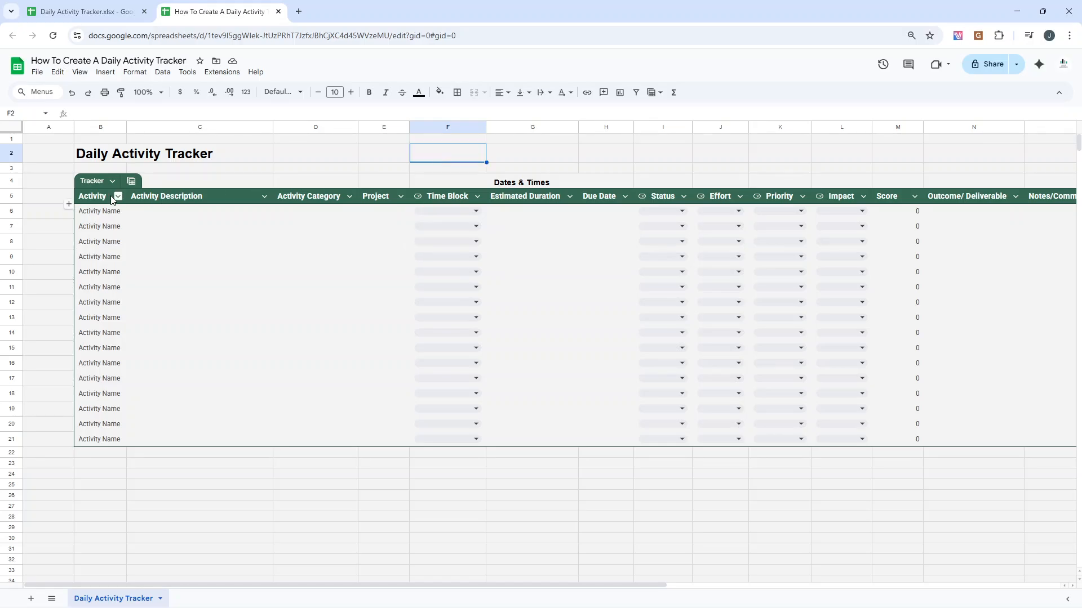
{"action": "left_click", "coordinate": [109, 195]}
{"action": "left_click", "coordinate": [246, 194], "text": "shift"}
{"action": "left_click_drag", "start_coordinate": [246, 194], "coordinate": [366, 201]}
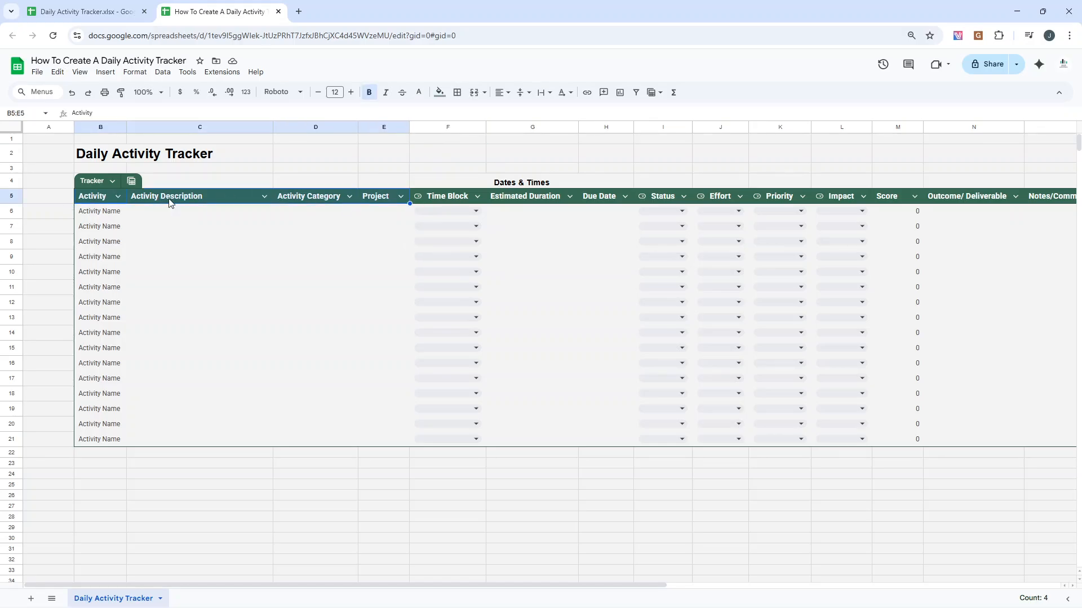
{"action": "right_click", "coordinate": [120, 201]}
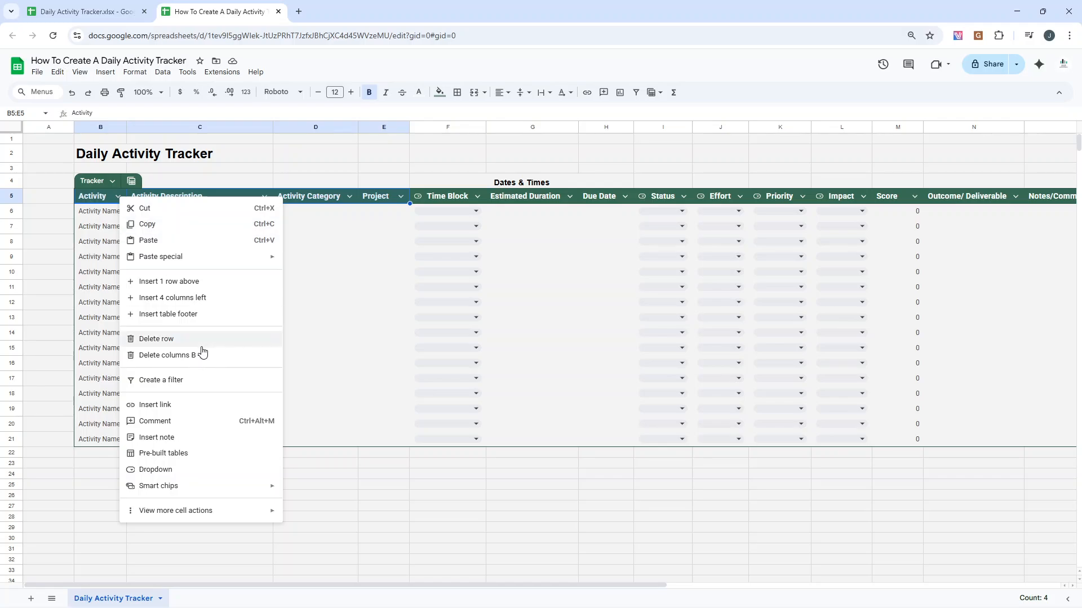
{"action": "left_click", "coordinate": [174, 169]}
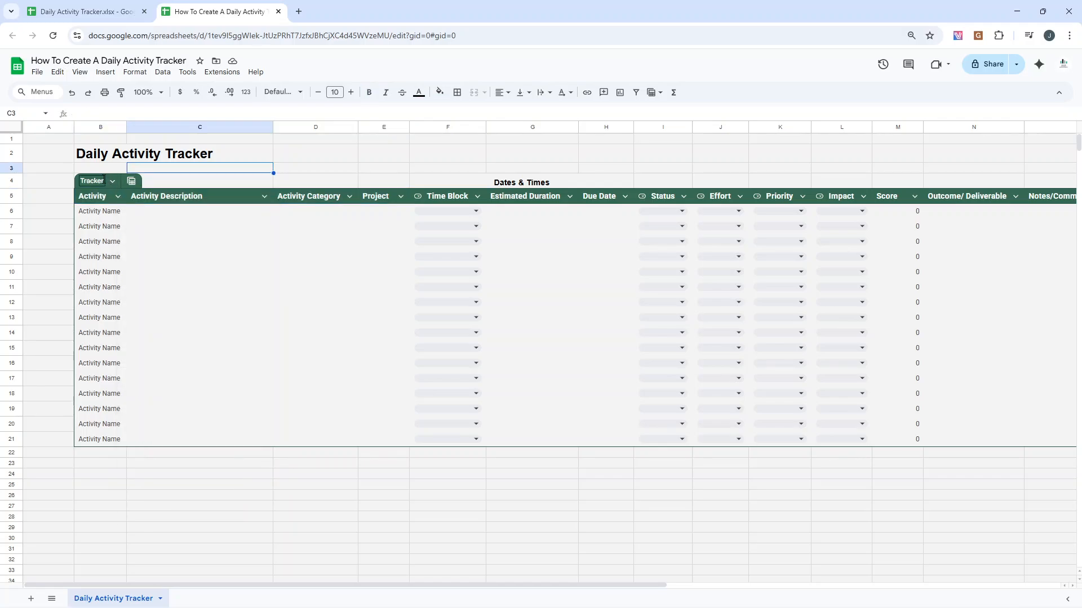
Change the Tracker table's header color to the custom gray #9d9d9d
{"action": "right_click", "coordinate": [103, 182]}
{"action": "key", "text": "Escape"}
{"action": "left_click", "coordinate": [113, 181]}
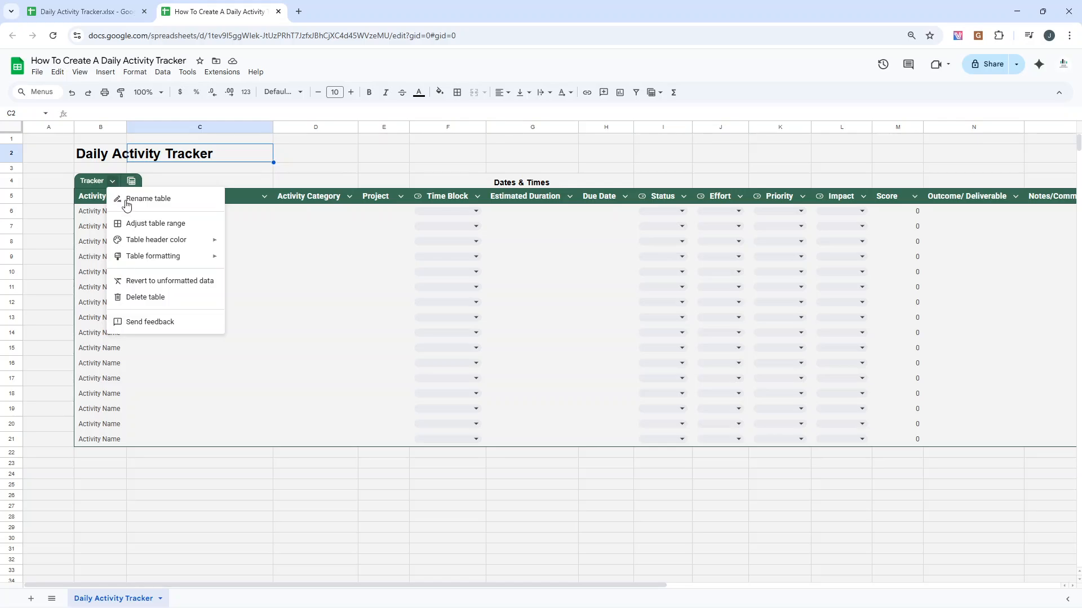
{"action": "mouse_move", "coordinate": [168, 241]}
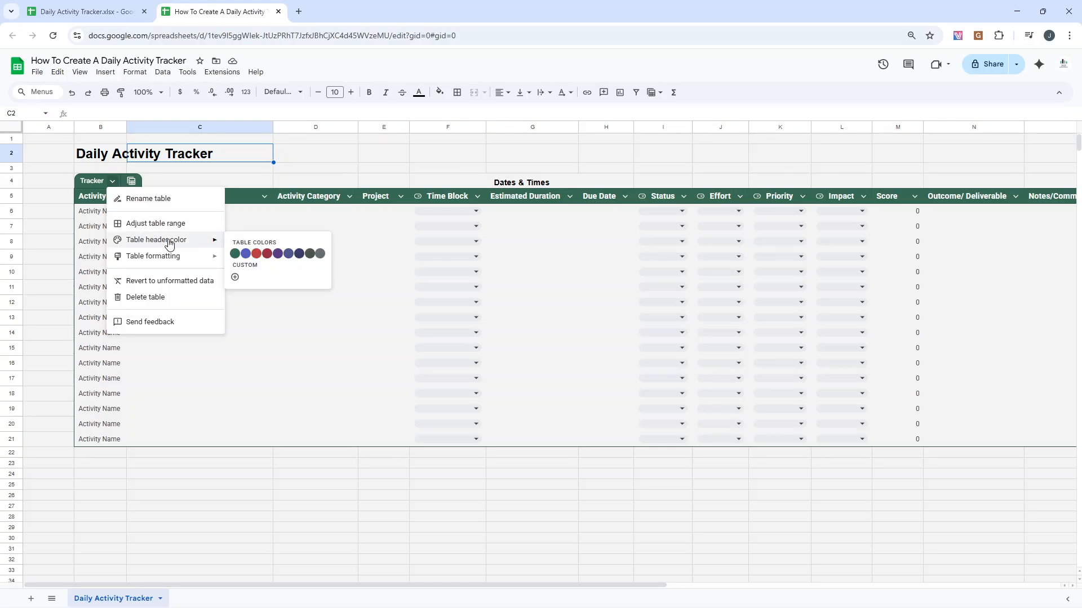
{"action": "left_click", "coordinate": [236, 278]}
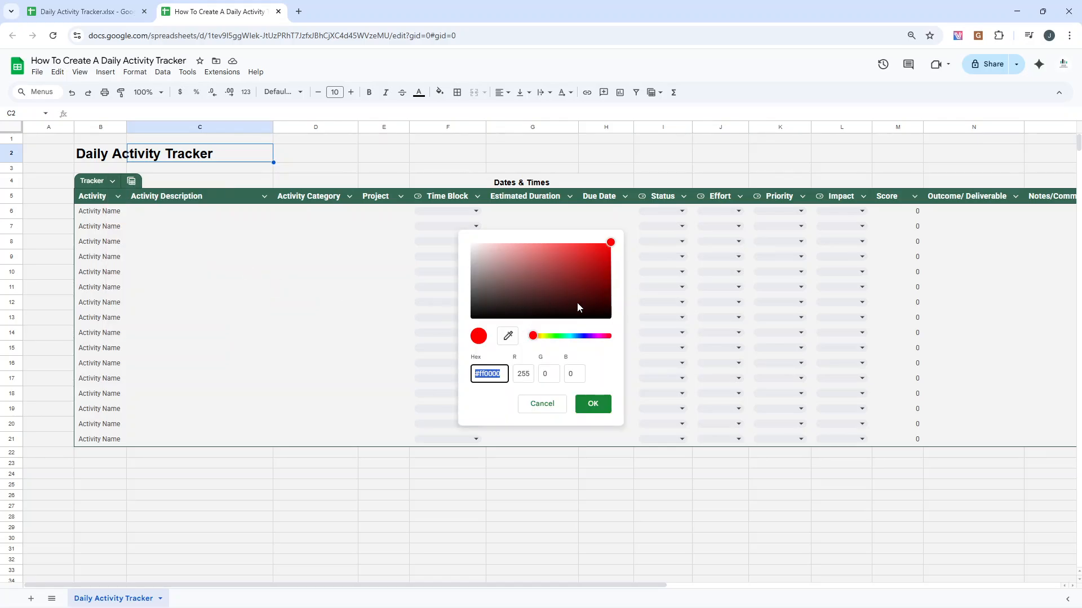
{"action": "left_click_drag", "start_coordinate": [532, 336], "coordinate": [569, 341]}
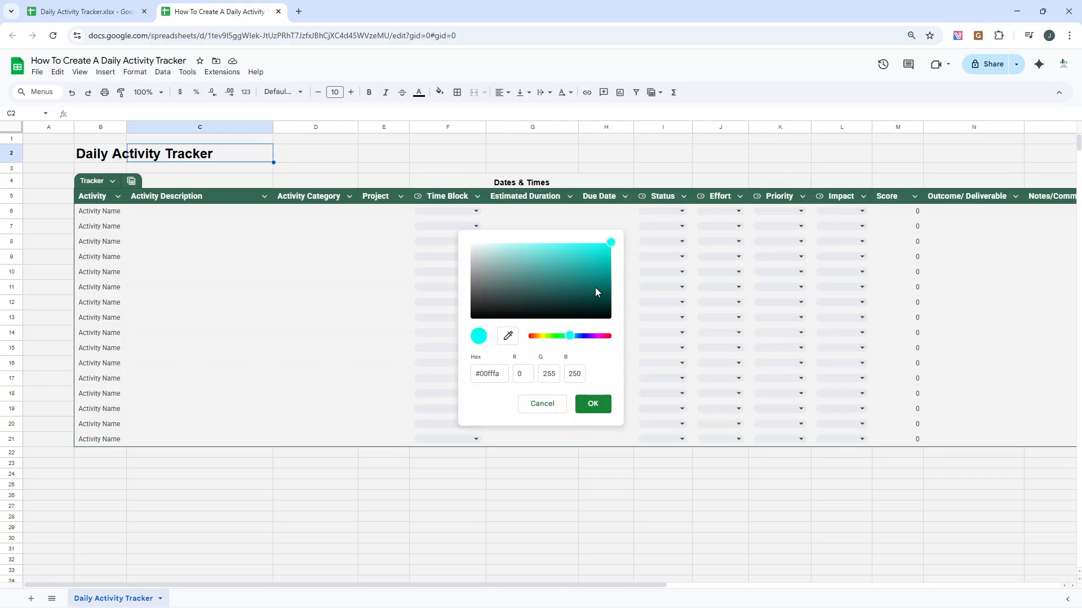
{"action": "left_click_drag", "start_coordinate": [609, 249], "coordinate": [470, 271]}
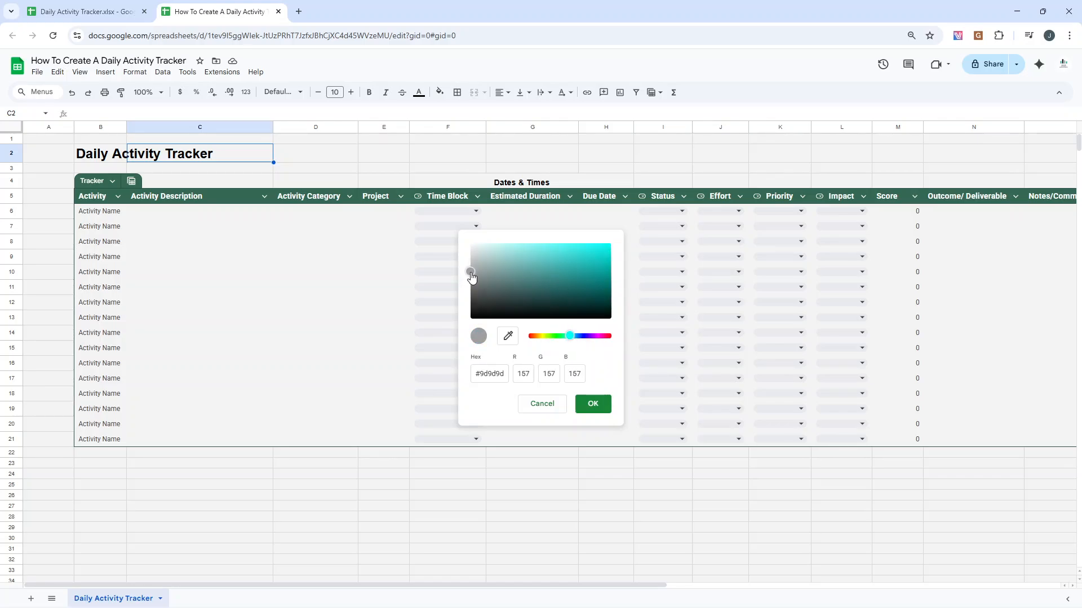
{"action": "left_click", "coordinate": [606, 409]}
{"action": "left_click", "coordinate": [550, 498]}
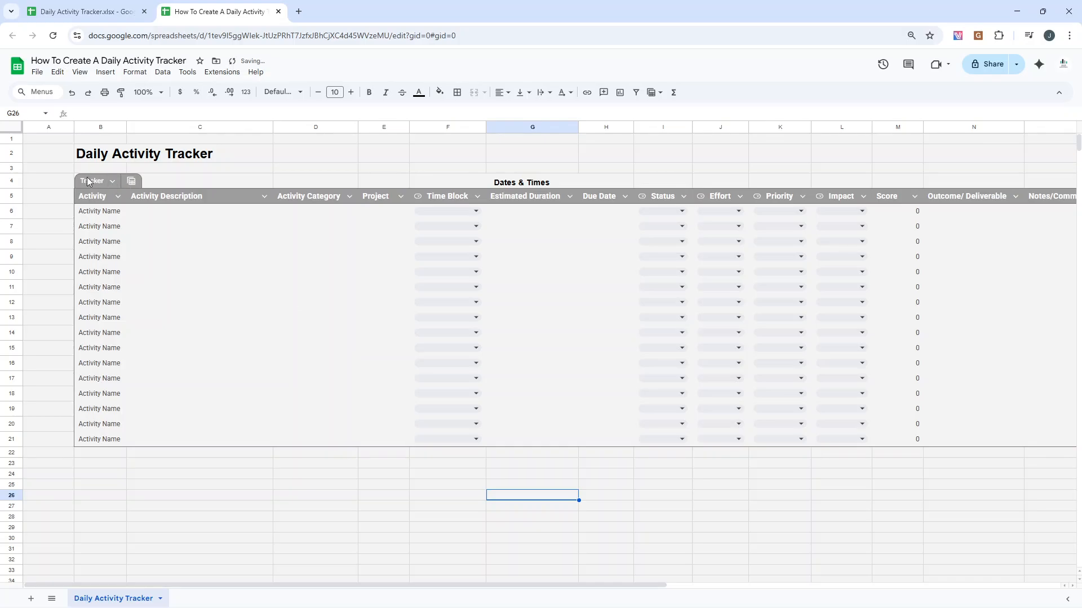
Change the font of the "Daily Activity Tracker" title in B2 to Roboto
{"action": "left_click", "coordinate": [95, 197]}
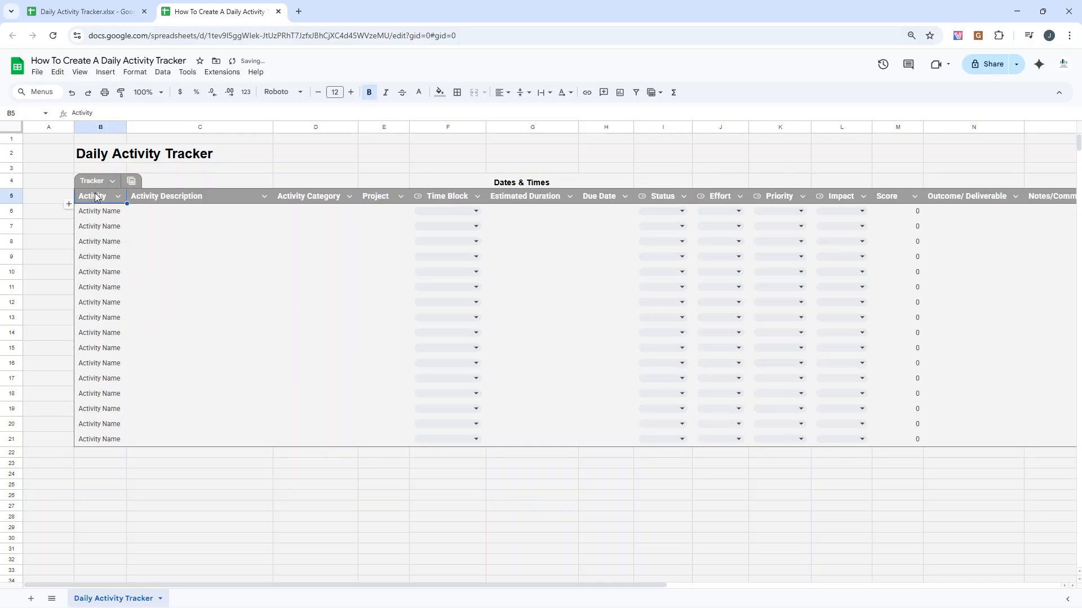
{"action": "left_click", "coordinate": [96, 158]}
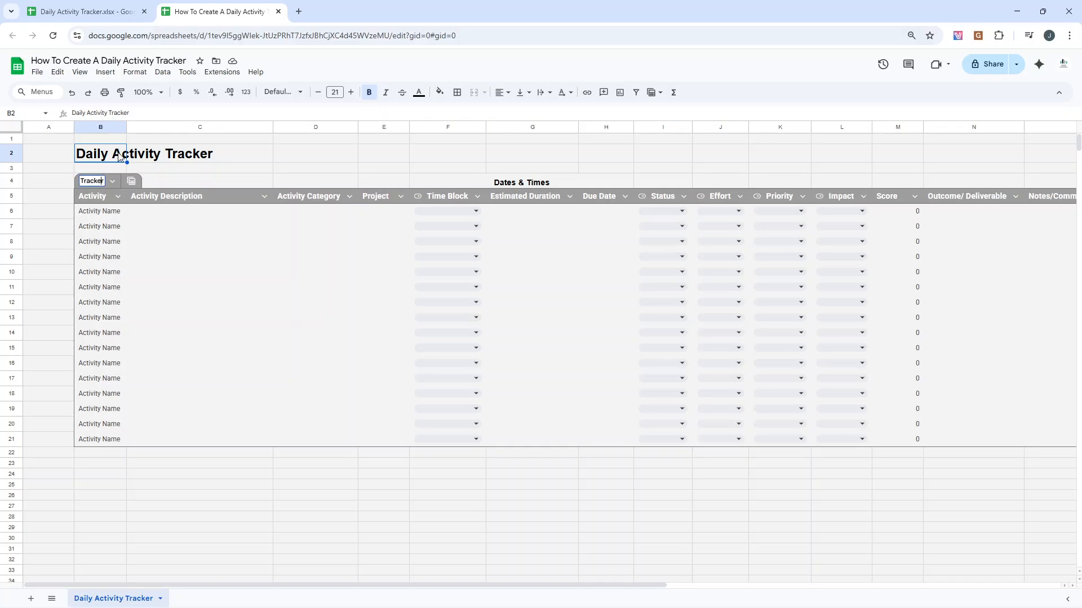
{"action": "left_click", "coordinate": [301, 93]}
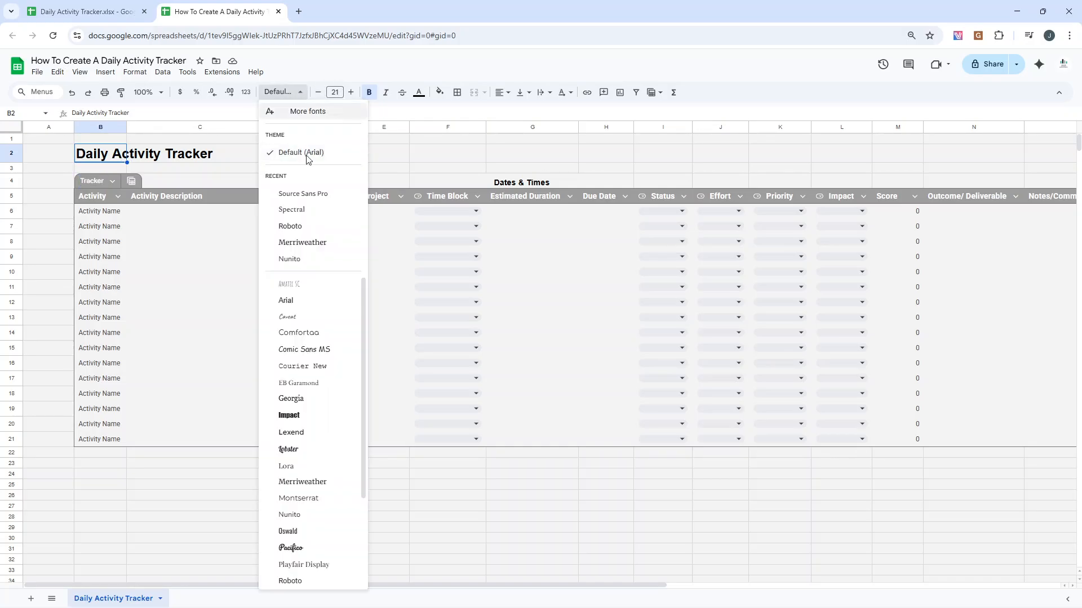
{"action": "left_click", "coordinate": [309, 229]}
{"action": "left_click", "coordinate": [249, 157]}
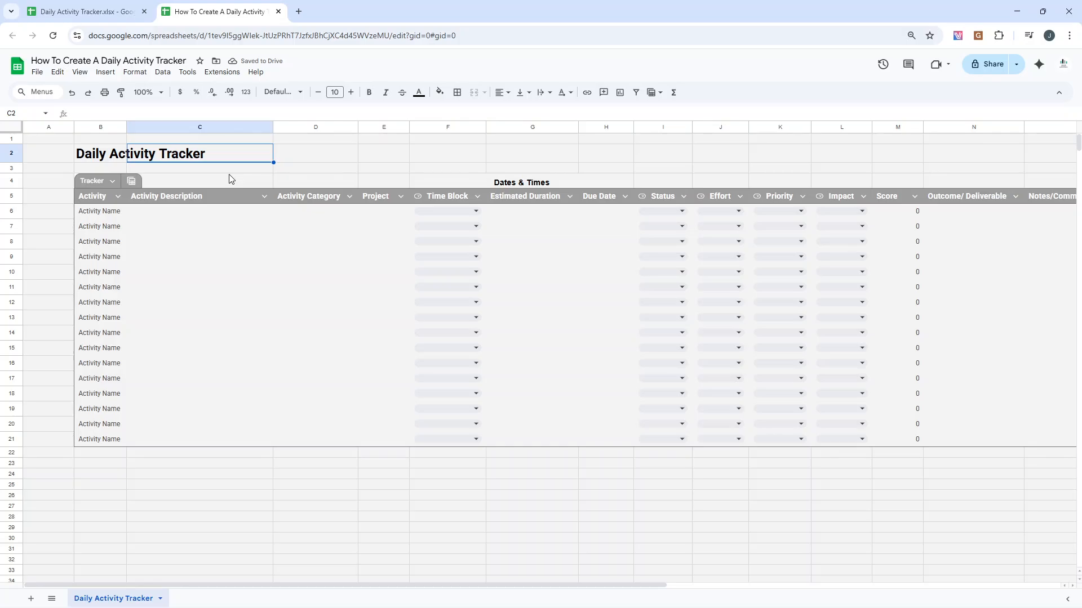
Undo the recent edits back to before the table conversion, leaving B4:O20 as a plain selected range
{"action": "key", "text": "ctrl+z"}
{"action": "key", "text": "ctrl+z"}
{"action": "key", "text": "ctrl+z"}
{"action": "key", "text": "ctrl+z"}
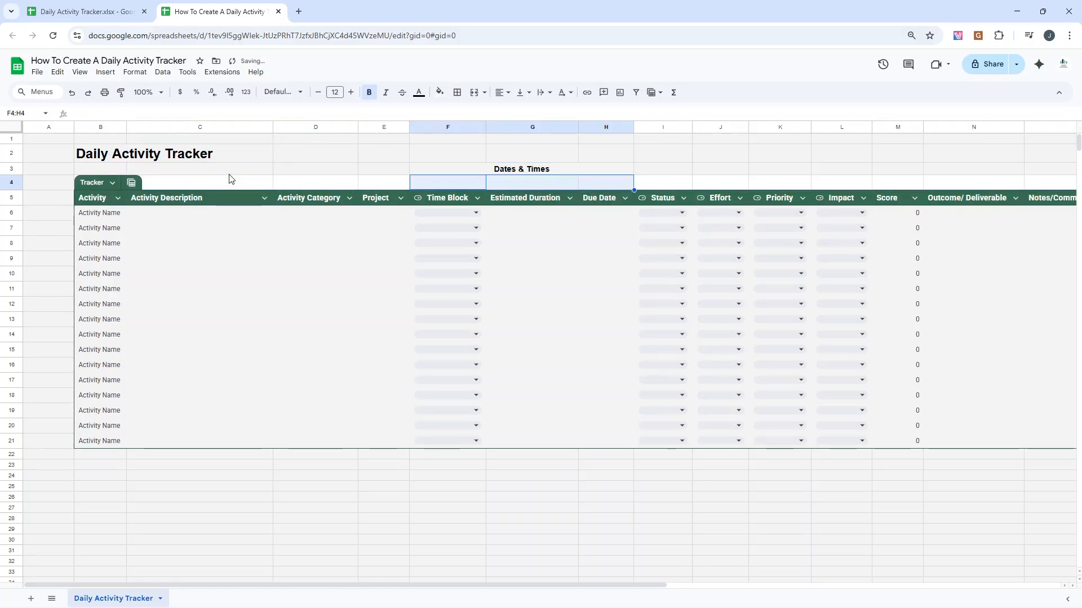
{"action": "key", "text": "ctrl+z"}
{"action": "key", "text": "ctrl+z"}
{"action": "key", "text": "ctrl+z"}
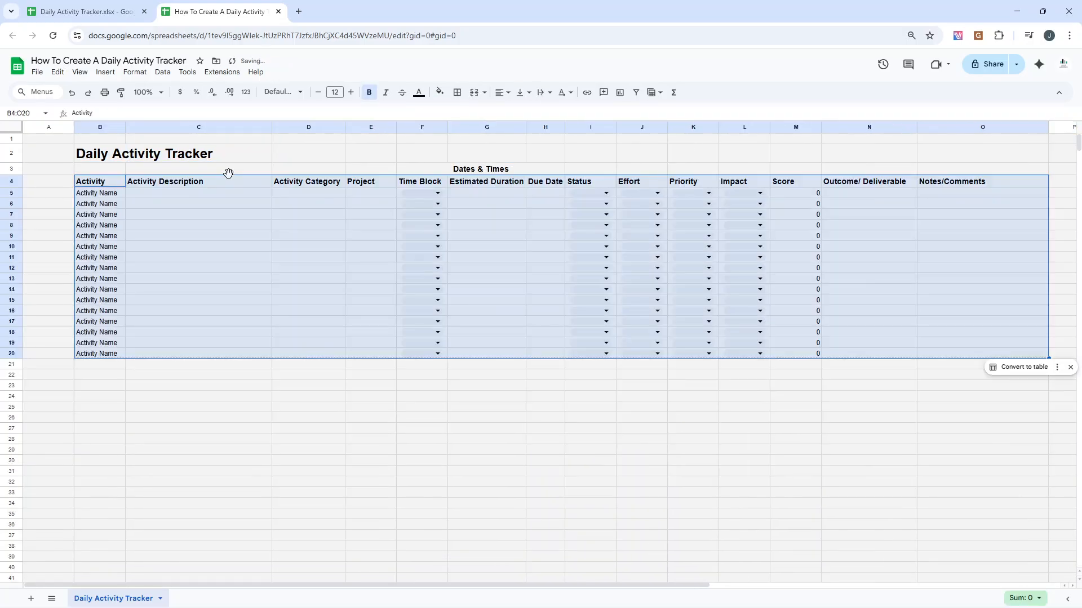
Apply borders to all cells of B4:O20 and fill the range with white
{"action": "left_click", "coordinate": [457, 93]}
{"action": "left_click", "coordinate": [461, 113]}
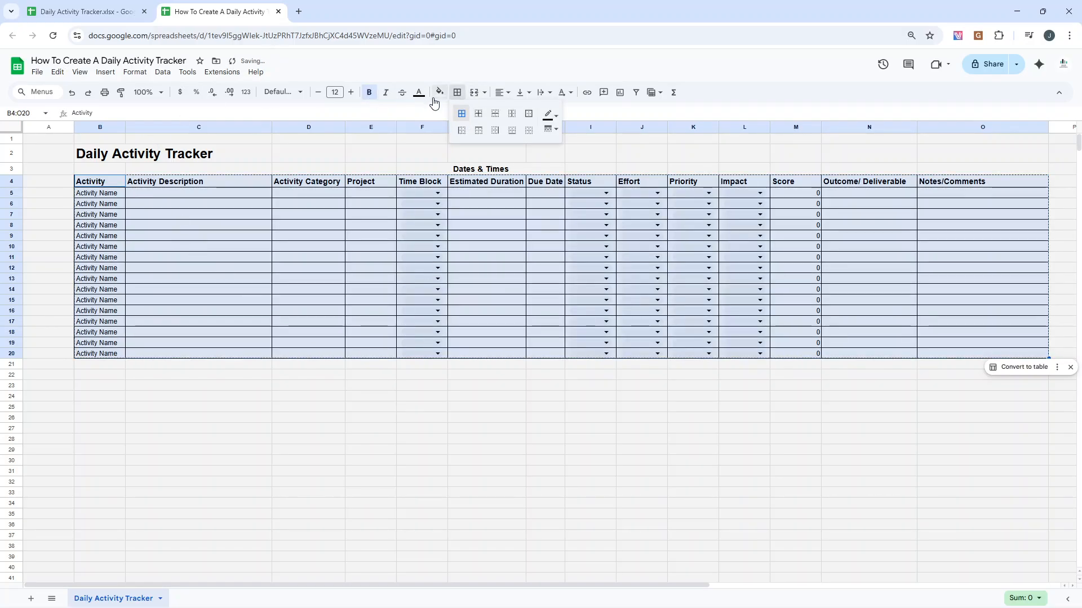
{"action": "left_click", "coordinate": [439, 93]}
{"action": "left_click", "coordinate": [538, 127]}
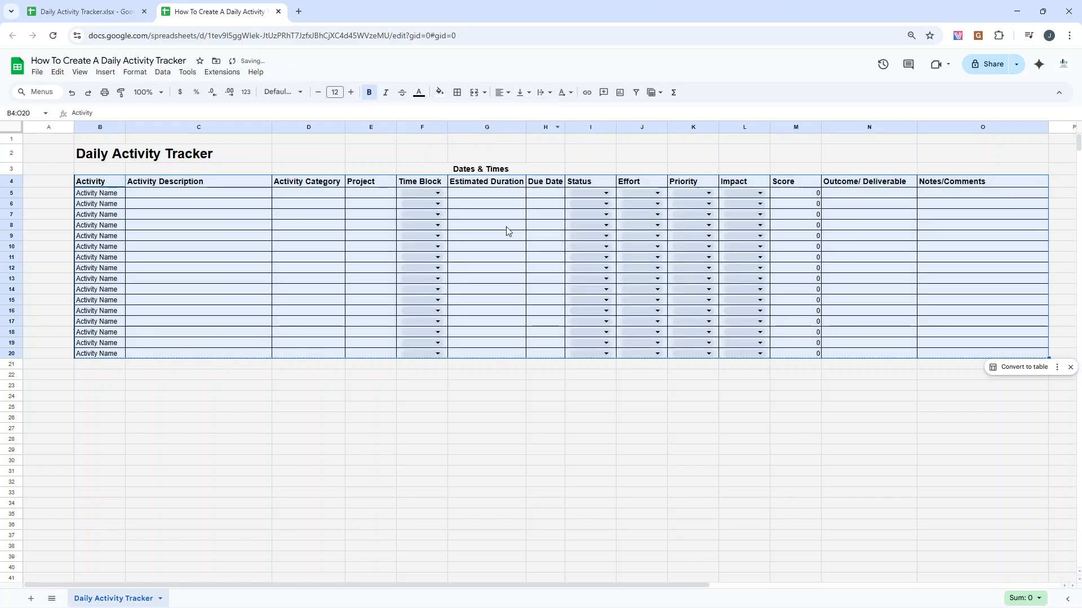
{"action": "left_click", "coordinate": [456, 365]}
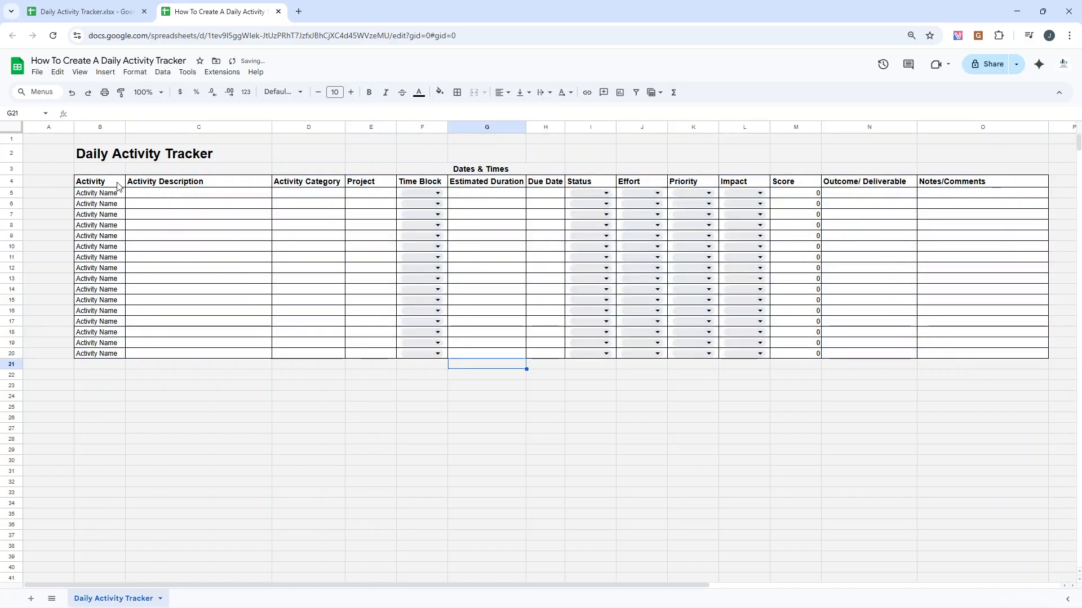
Fill the header cells B4:O4, from Activity to Notes/Comments, with gray
{"action": "left_click_drag", "start_coordinate": [118, 186], "coordinate": [957, 190]}
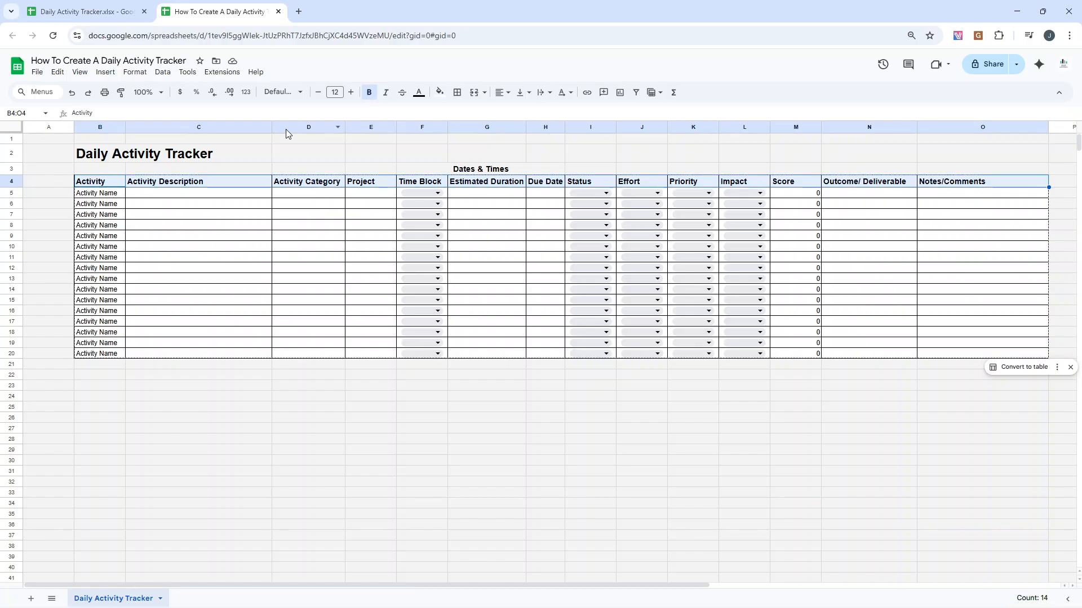
{"action": "left_click", "coordinate": [439, 93]}
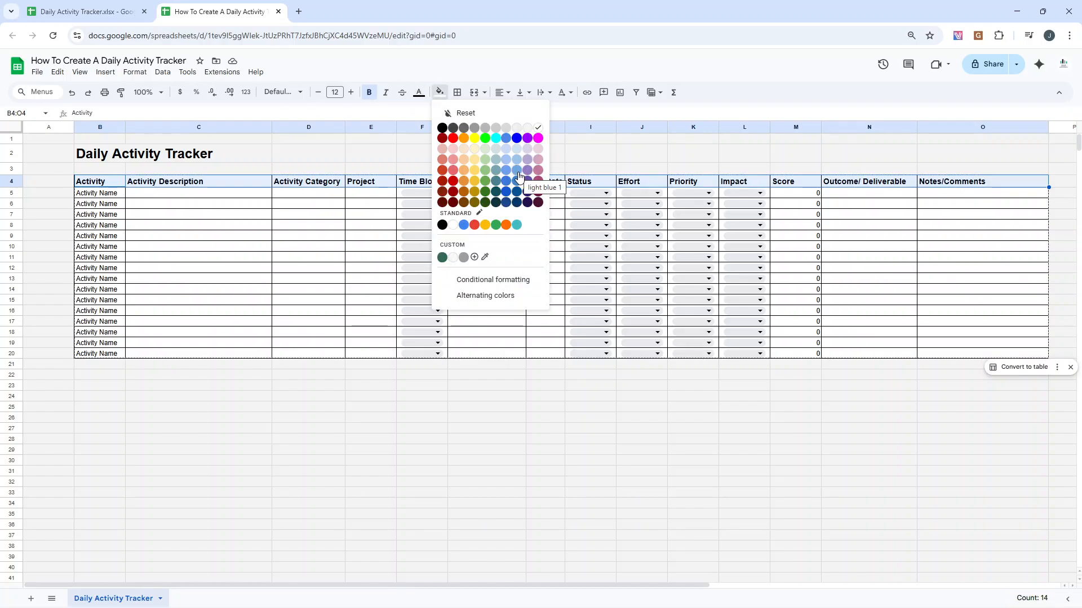
{"action": "left_click", "coordinate": [495, 127]}
{"action": "left_click", "coordinate": [439, 369]}
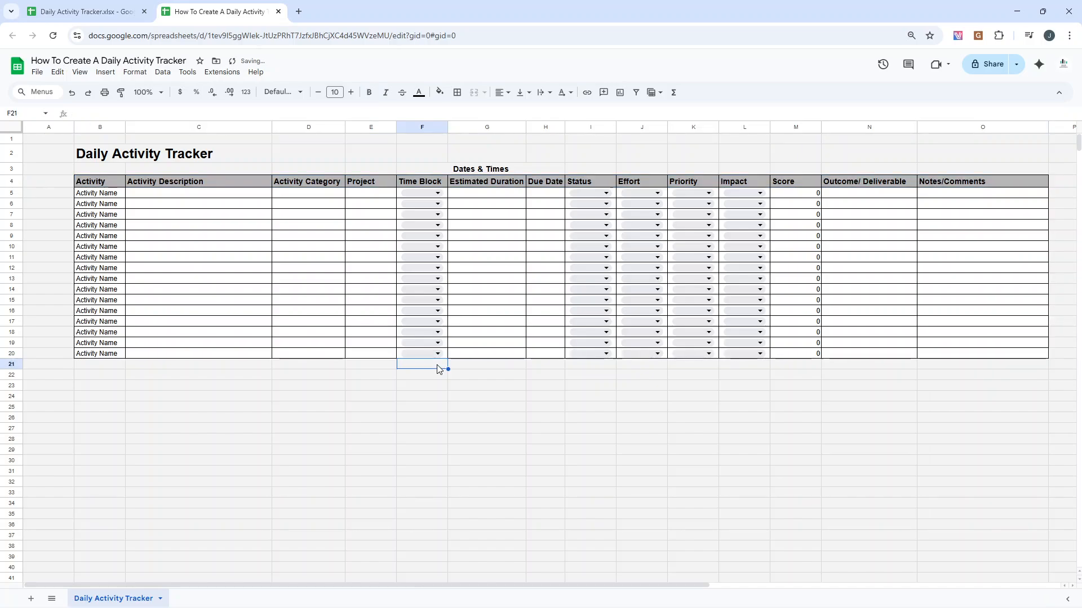
Fill the merged "Dates & Times" heading in F3:H3 with a lighter gray than the header row
{"action": "left_click", "coordinate": [441, 168]}
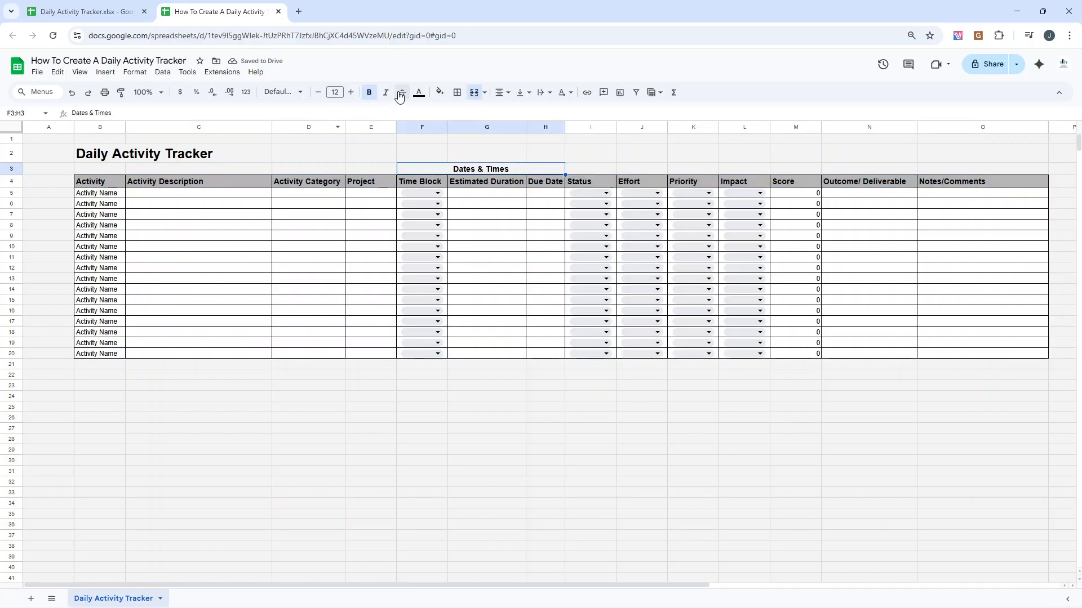
{"action": "left_click", "coordinate": [440, 92]}
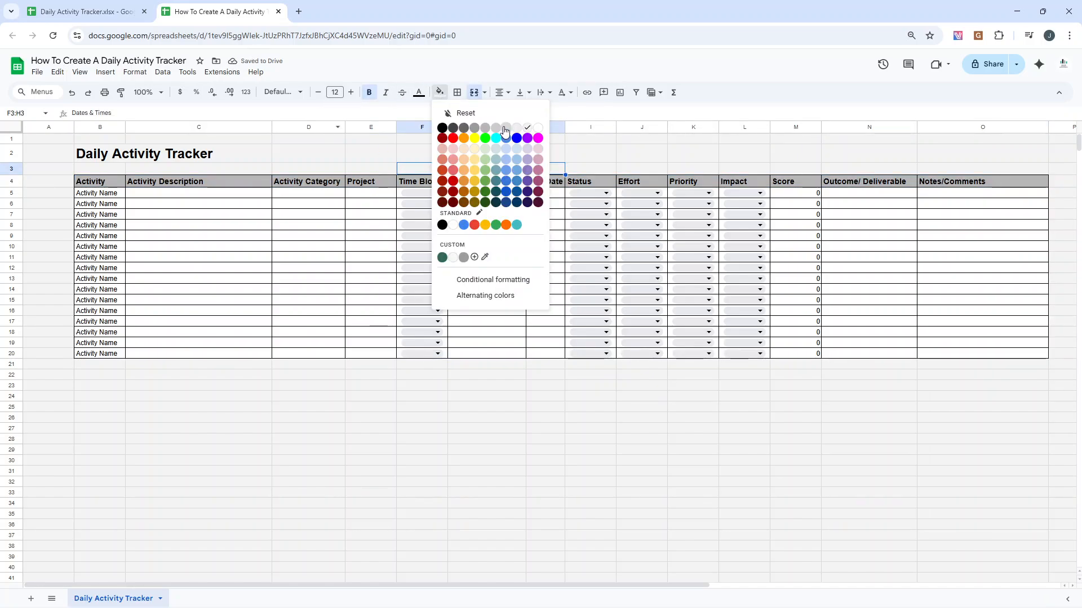
{"action": "left_click", "coordinate": [505, 127]}
{"action": "left_click", "coordinate": [542, 355]}
Fill the merged "Dates & Times" heading in F3:H3 with the same gray as the header row
{"action": "left_click", "coordinate": [451, 165]}
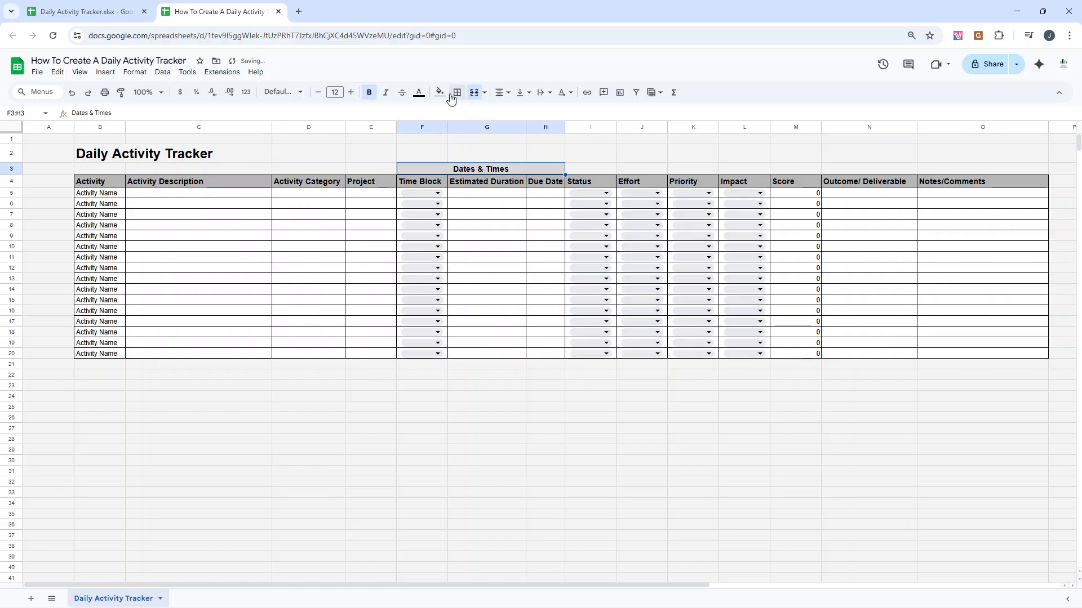
{"action": "left_click", "coordinate": [440, 93]}
{"action": "left_click", "coordinate": [491, 131]}
{"action": "left_click", "coordinate": [535, 363]}
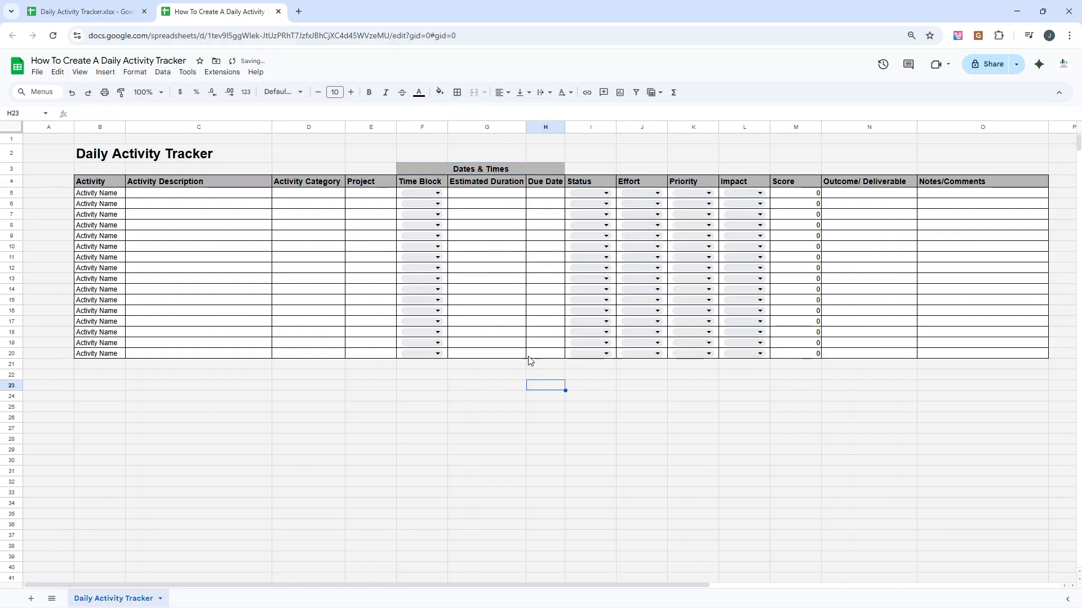
{"action": "left_click", "coordinate": [433, 167]}
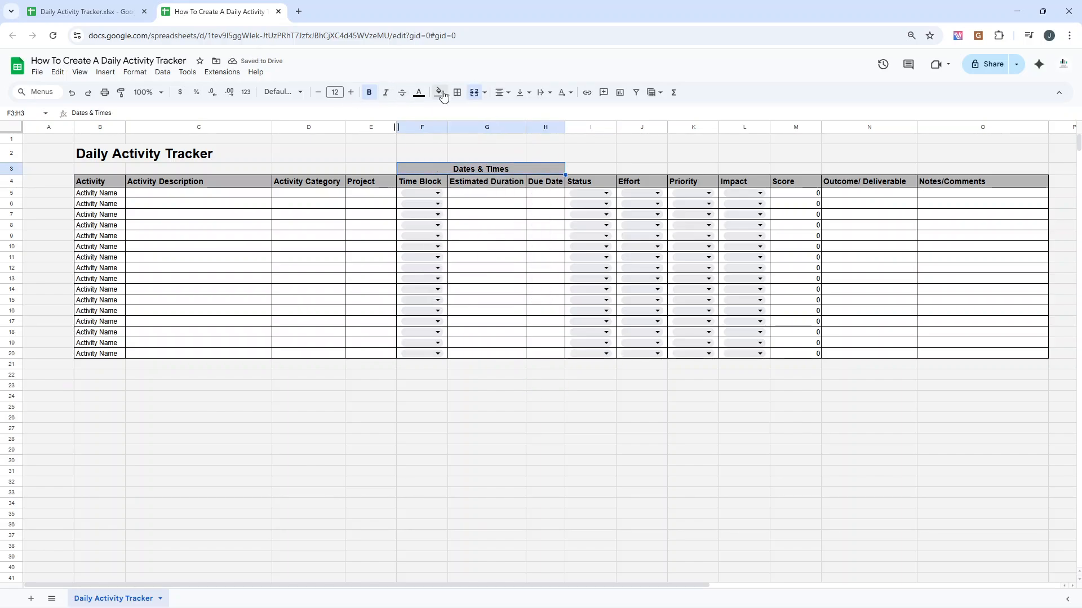
{"action": "left_click", "coordinate": [457, 92]}
{"action": "left_click", "coordinate": [544, 364]}
{"action": "left_click", "coordinate": [437, 170]}
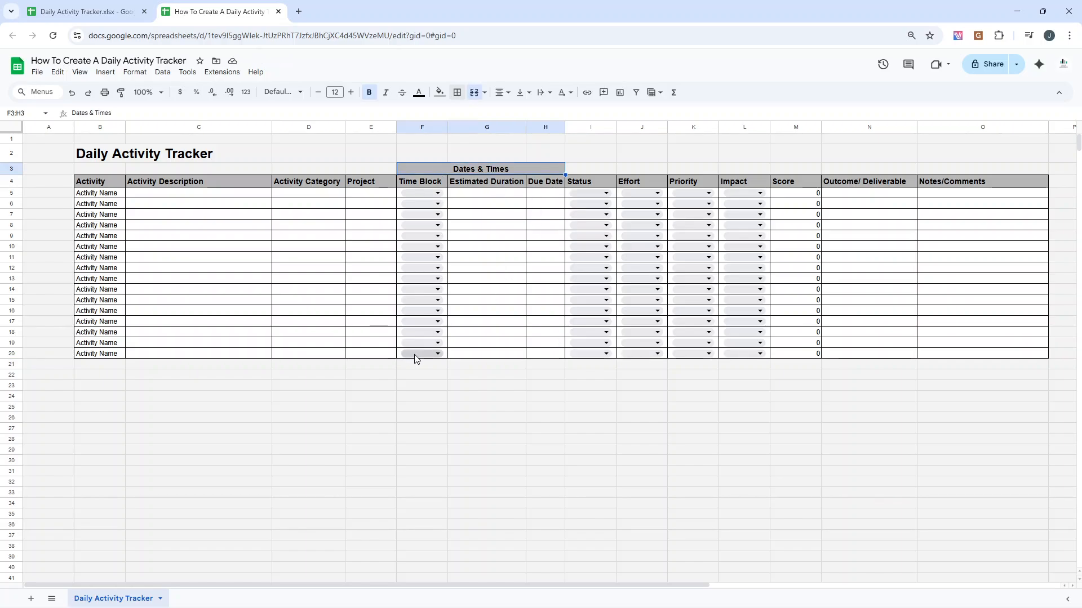
Compare the layout with the Daily Activity Tracker.xlsx reference workbook and return to the tracker being built
{"action": "left_click", "coordinate": [117, 5]}
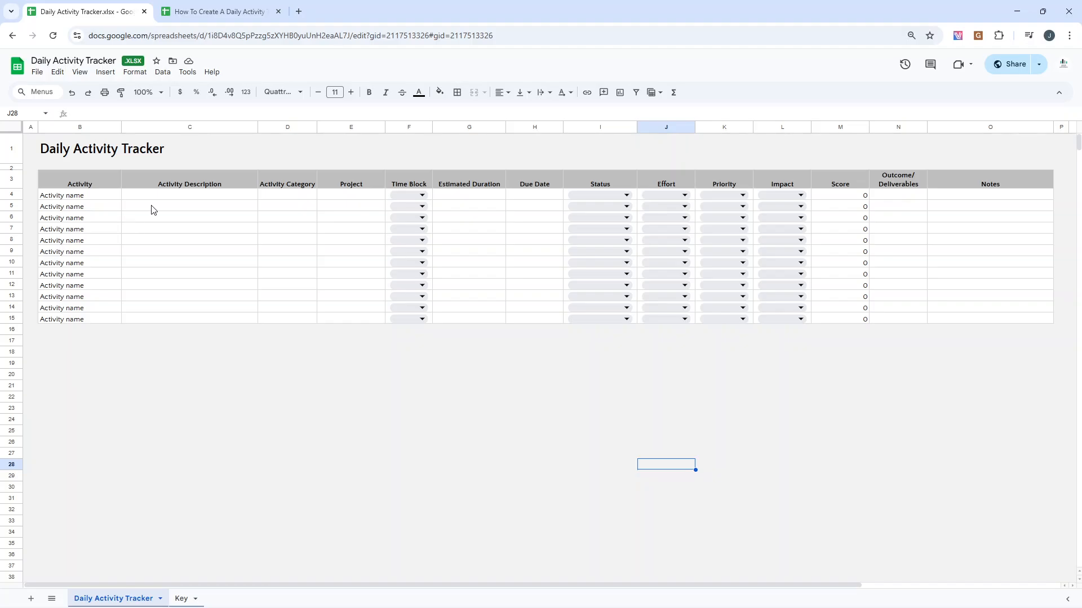
{"action": "left_click", "coordinate": [176, 11]}
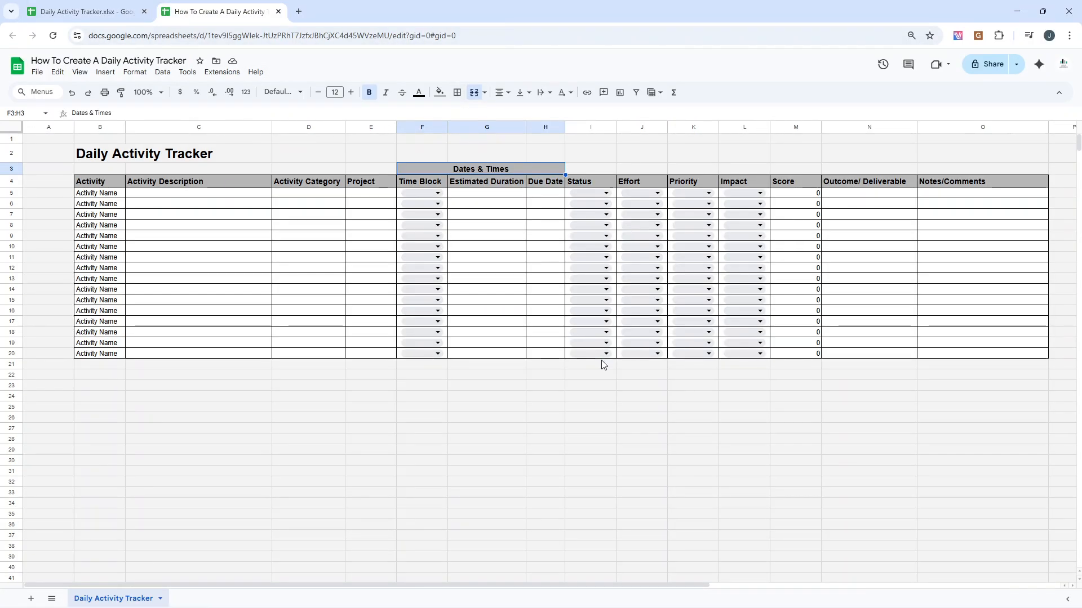
{"action": "left_click", "coordinate": [465, 397]}
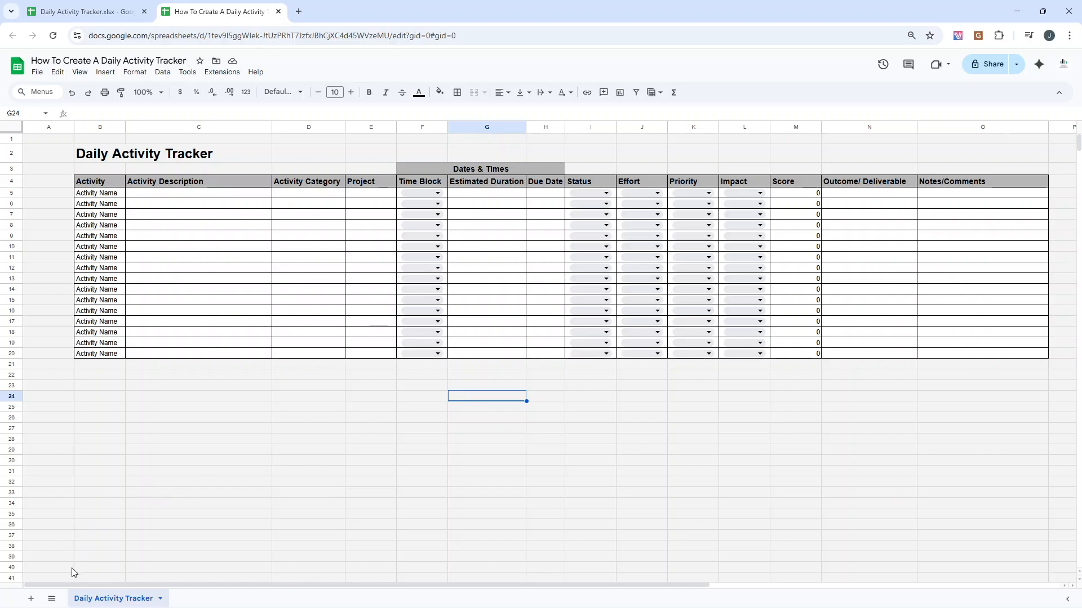
Add a new sheet to the workbook and name it Key
{"action": "left_click", "coordinate": [31, 598]}
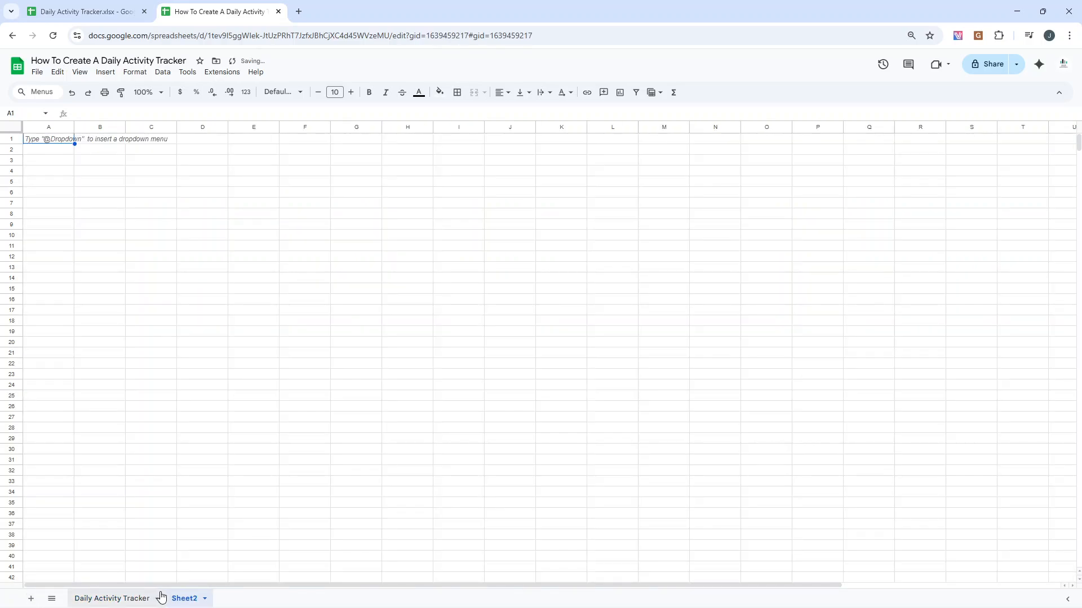
{"action": "double_click", "coordinate": [178, 600]}
{"action": "type", "text": "Key"}
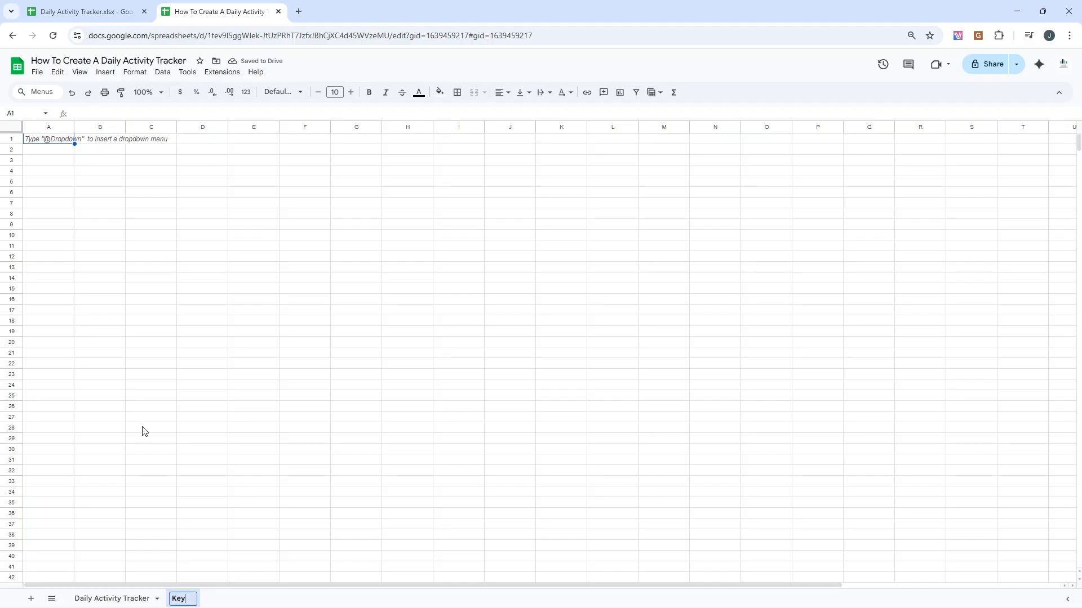
{"action": "left_click", "coordinate": [182, 205]}
Enter the title "Key" in cell B2 of the Key sheet
{"action": "left_click", "coordinate": [95, 150]}
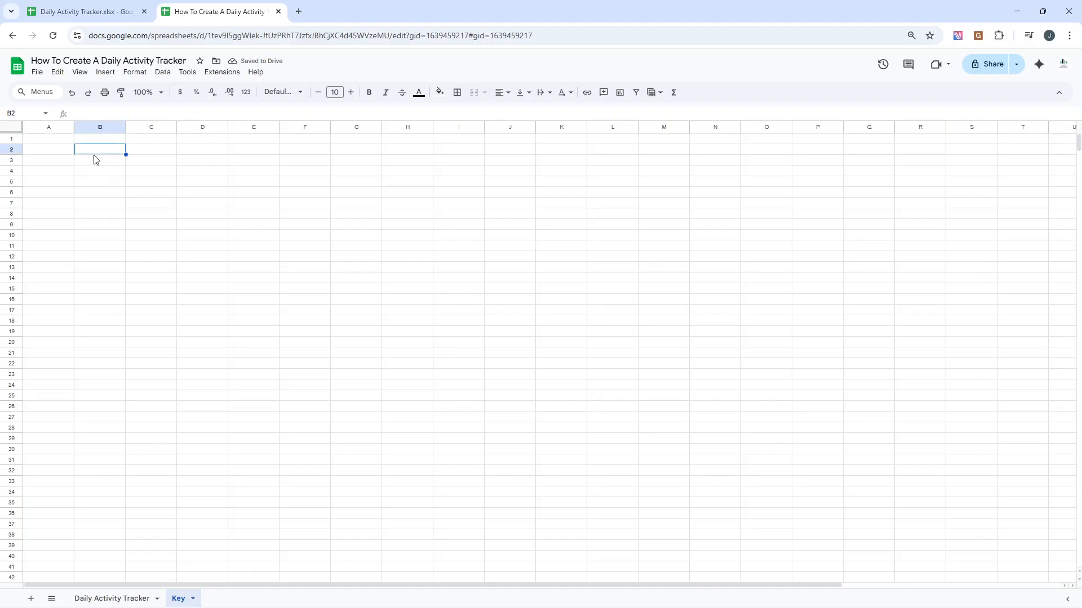
{"action": "type", "text": "Key"}
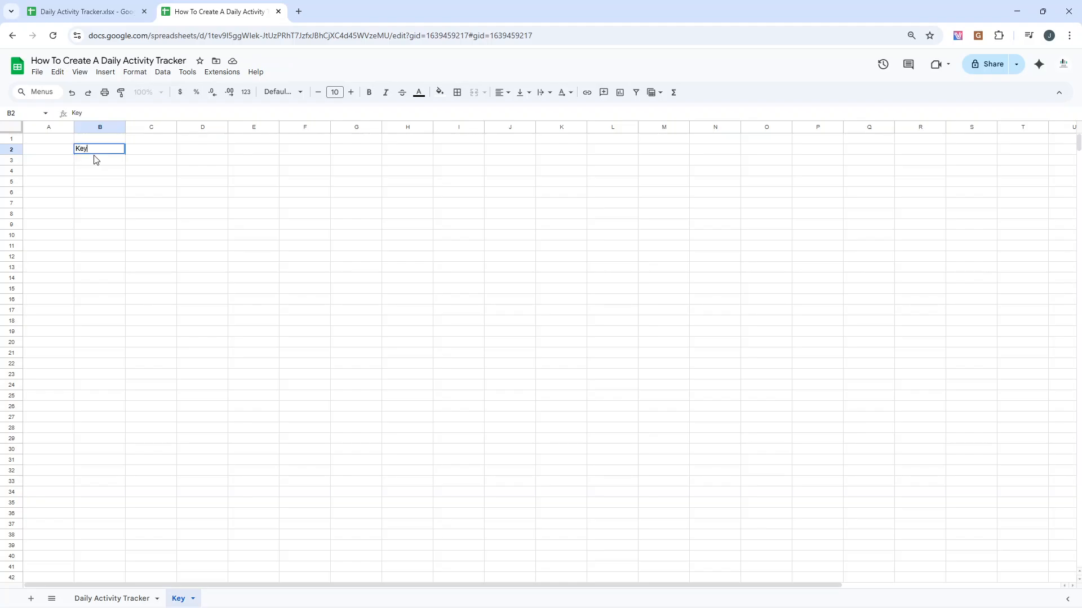
{"action": "key", "text": "Return"}
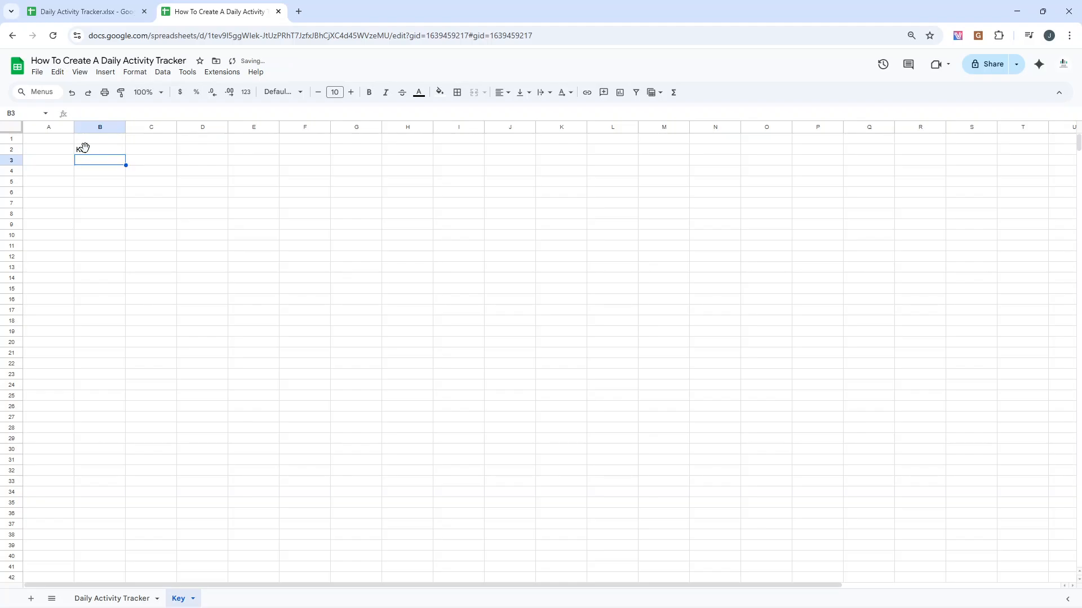
Fill the entire Key sheet with the same light gray as the tracker sheet's background
{"action": "left_click", "coordinate": [15, 127]}
{"action": "left_click", "coordinate": [438, 92]}
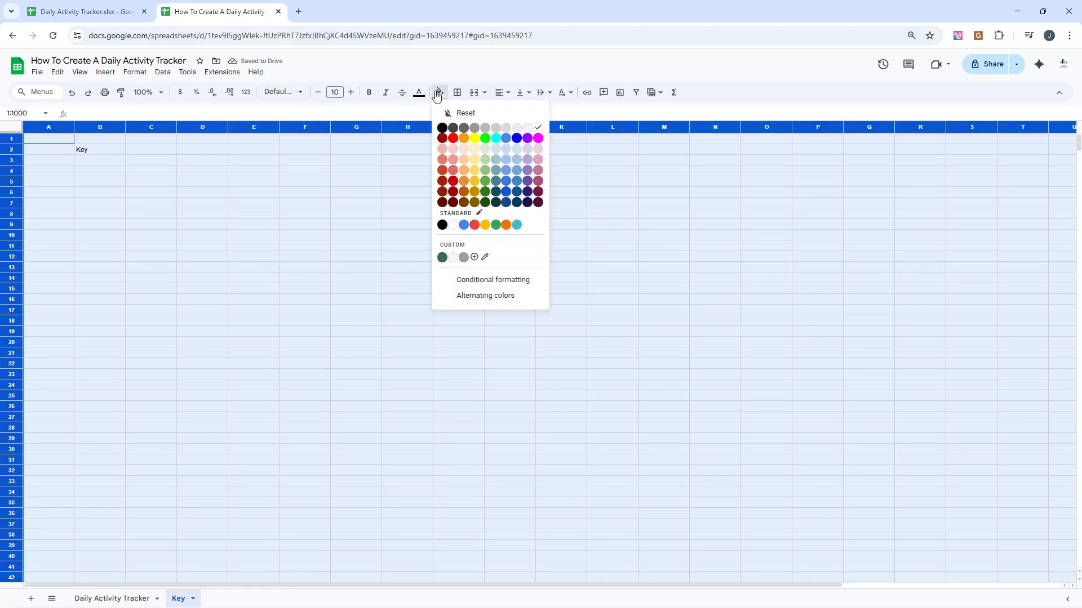
{"action": "left_click", "coordinate": [528, 128]}
Make the "Key" title in cell B2 bold and set its font size to 11
{"action": "left_click", "coordinate": [100, 154]}
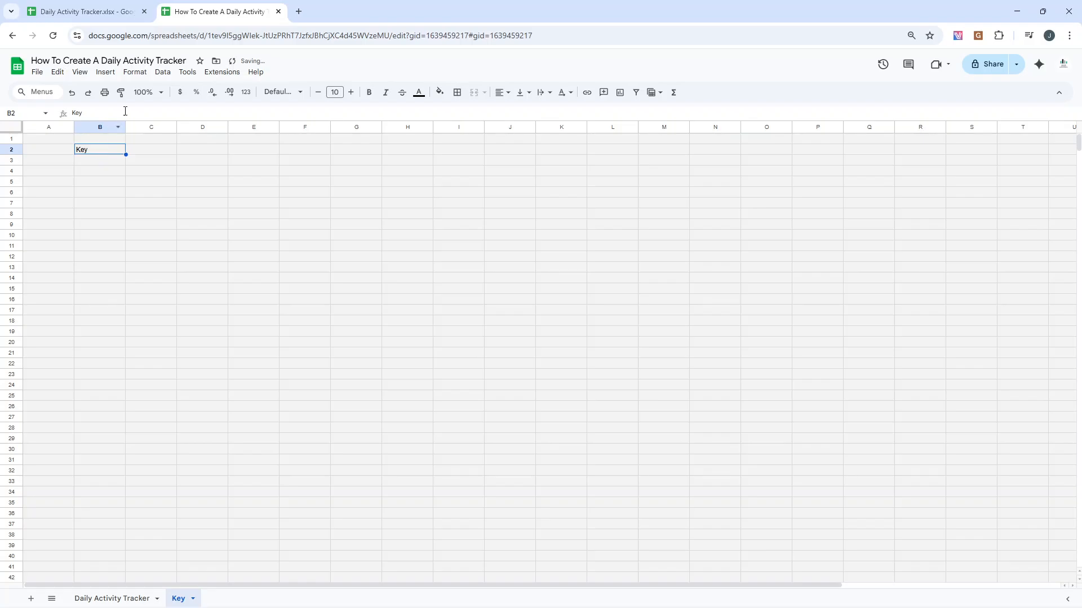
{"action": "left_click", "coordinate": [370, 101]}
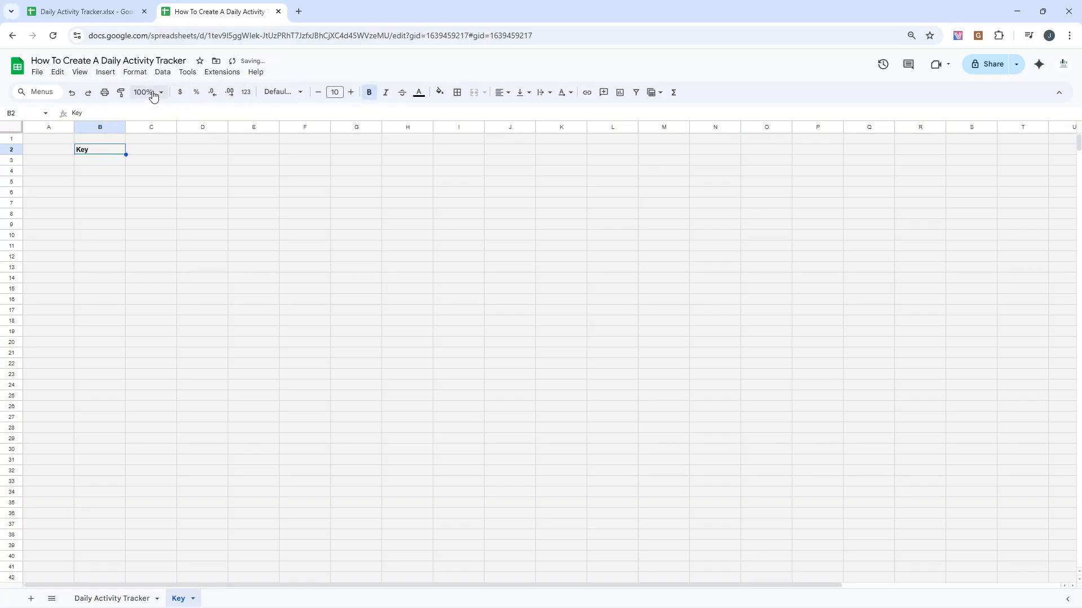
{"action": "left_click", "coordinate": [351, 92]}
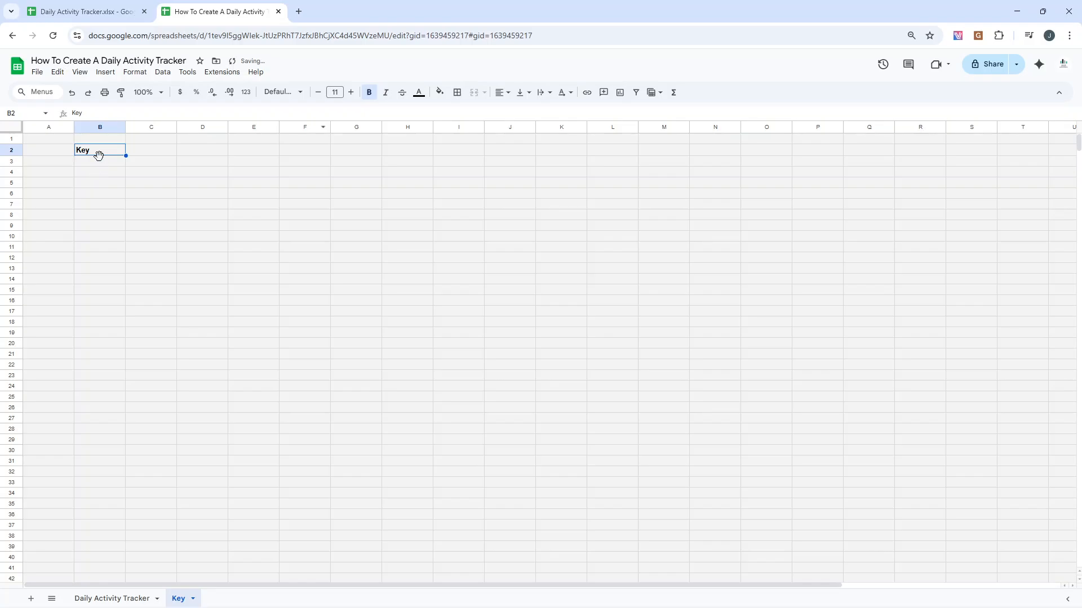
Enter the subheading "Effort, Priority, Impact" in cell B3 of the Key sheet
{"action": "left_click", "coordinate": [107, 163]}
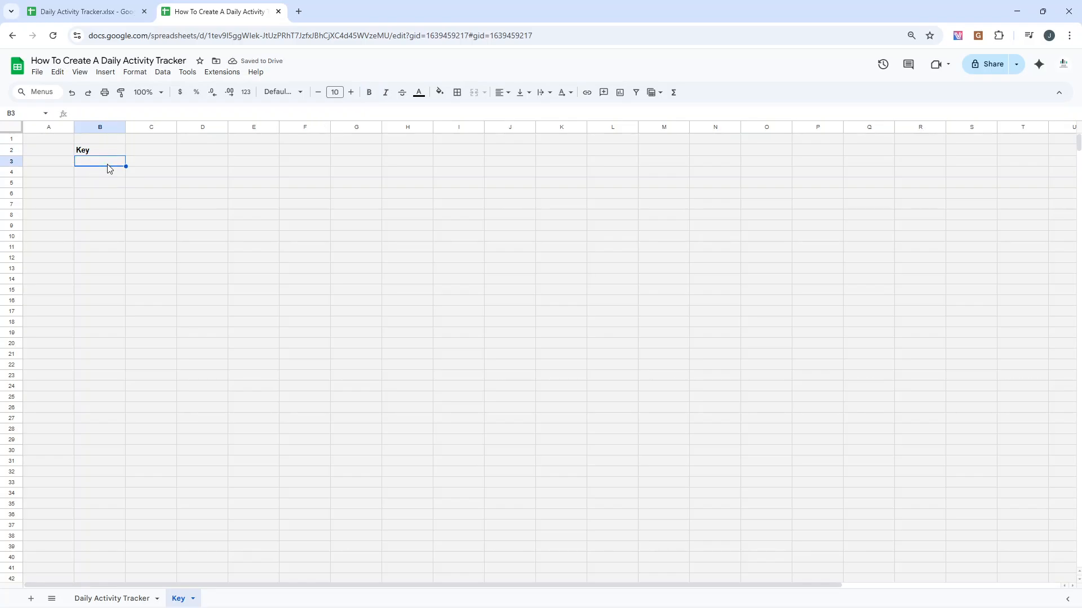
{"action": "type", "text": "Effort, Priority,"}
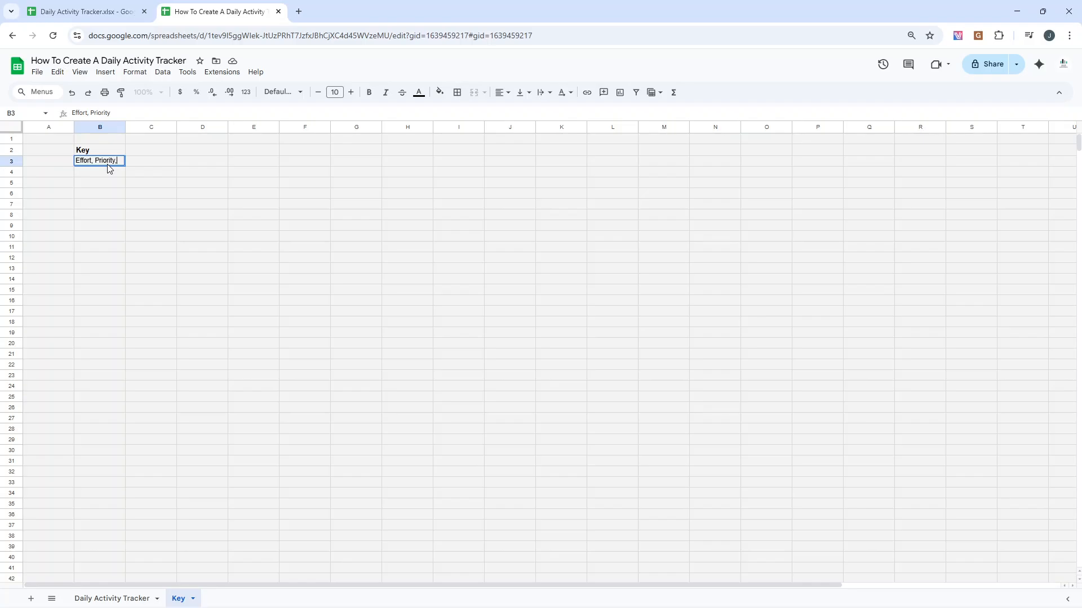
{"action": "type", "text": " Impact"}
{"action": "key", "text": "Return"}
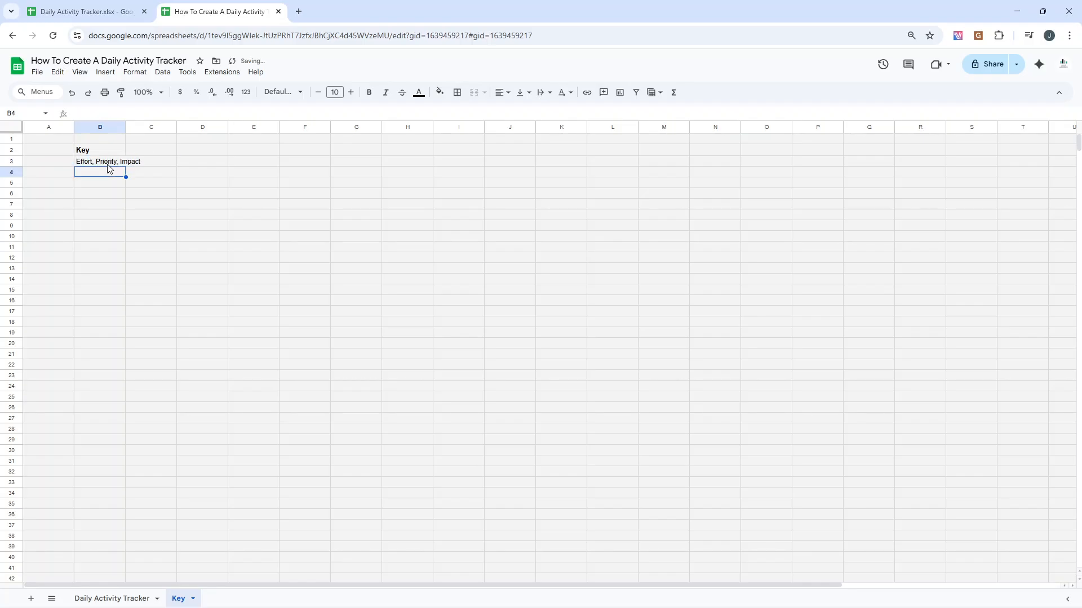
List the rating numbers 1 to 5 in cells B4 through B8, below the subheading
{"action": "type", "text": "1"}
{"action": "key", "text": "Return"}
{"action": "type", "text": "2"}
{"action": "key", "text": "Return"}
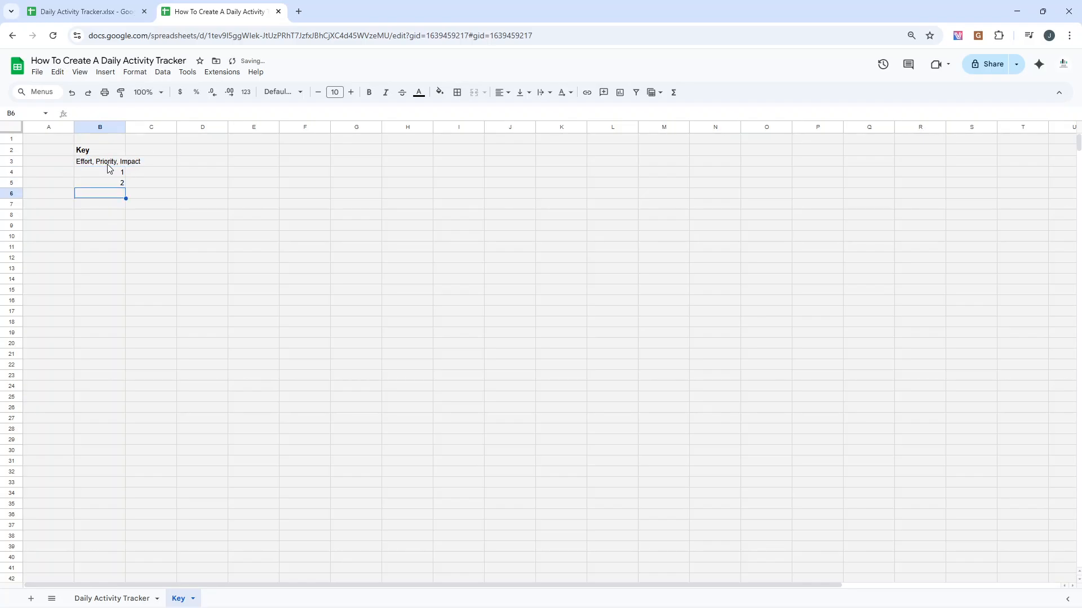
{"action": "type", "text": "3"}
{"action": "key", "text": "Return"}
{"action": "type", "text": "4"}
{"action": "key", "text": "Return"}
{"action": "type", "text": "5"}
{"action": "key", "text": "Return"}
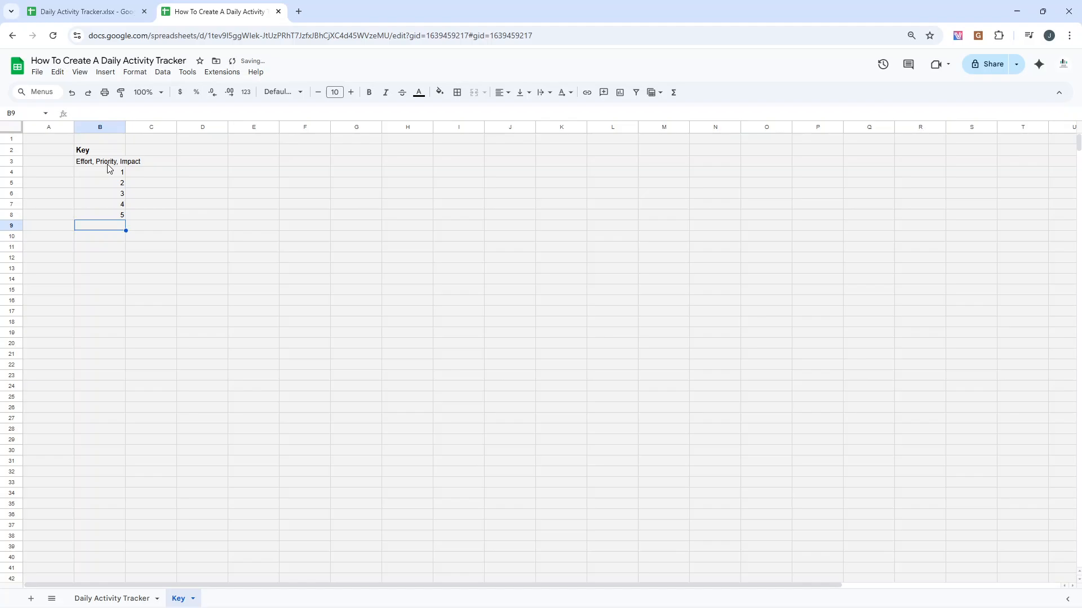
Merge the title across B2:C2 and the "Effort, Priority, Impact" subheading across B3:C3
{"action": "left_click", "coordinate": [139, 176]}
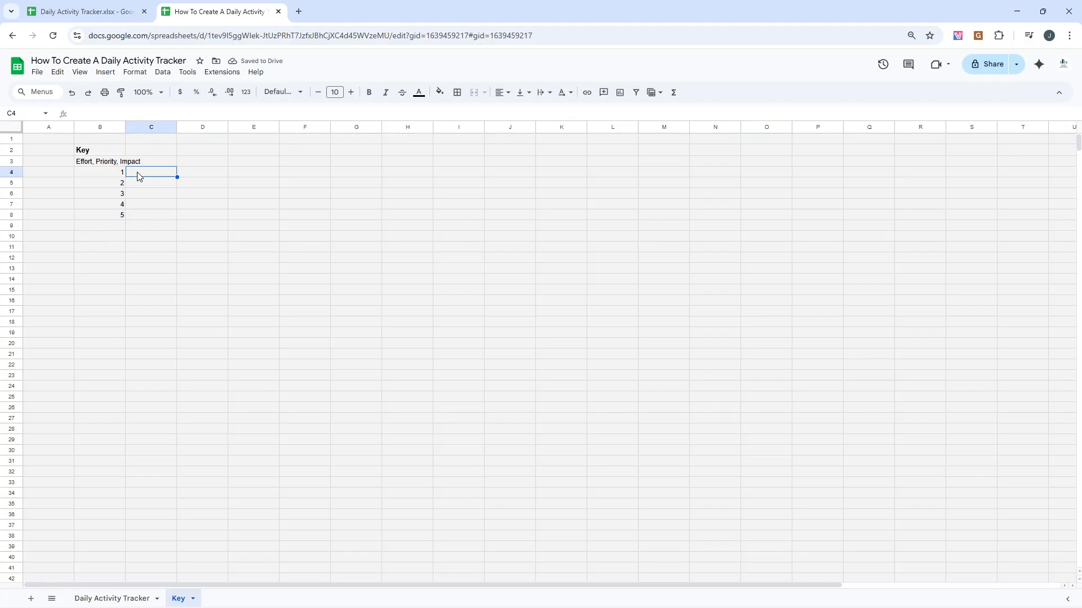
{"action": "left_click_drag", "start_coordinate": [111, 151], "coordinate": [133, 151]}
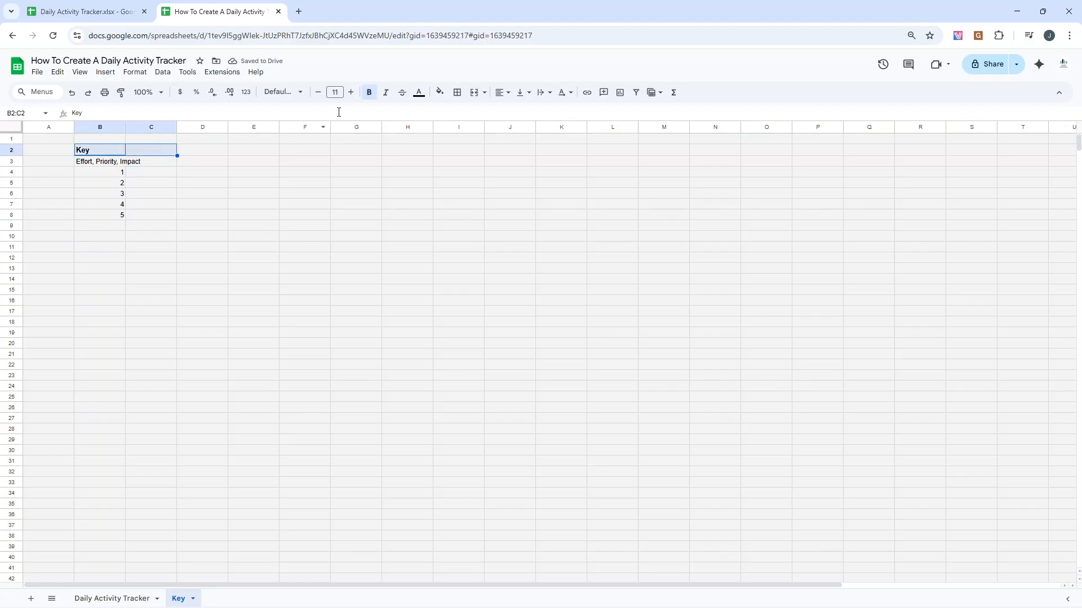
{"action": "left_click", "coordinate": [474, 92]}
{"action": "left_click", "coordinate": [125, 164]}
{"action": "left_click_drag", "start_coordinate": [125, 165], "coordinate": [147, 162]}
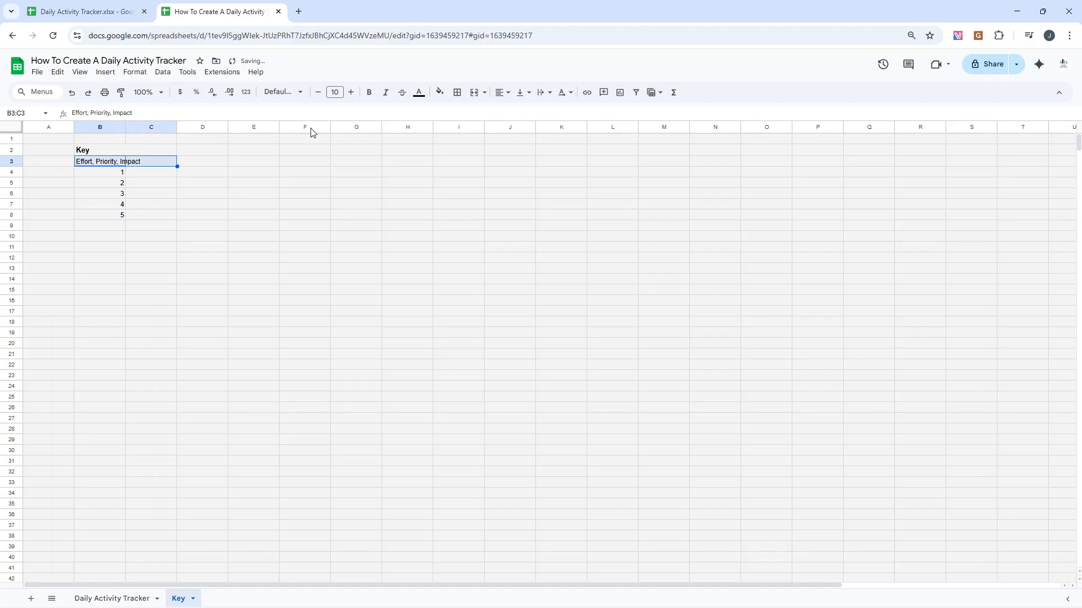
{"action": "left_click", "coordinate": [474, 93]}
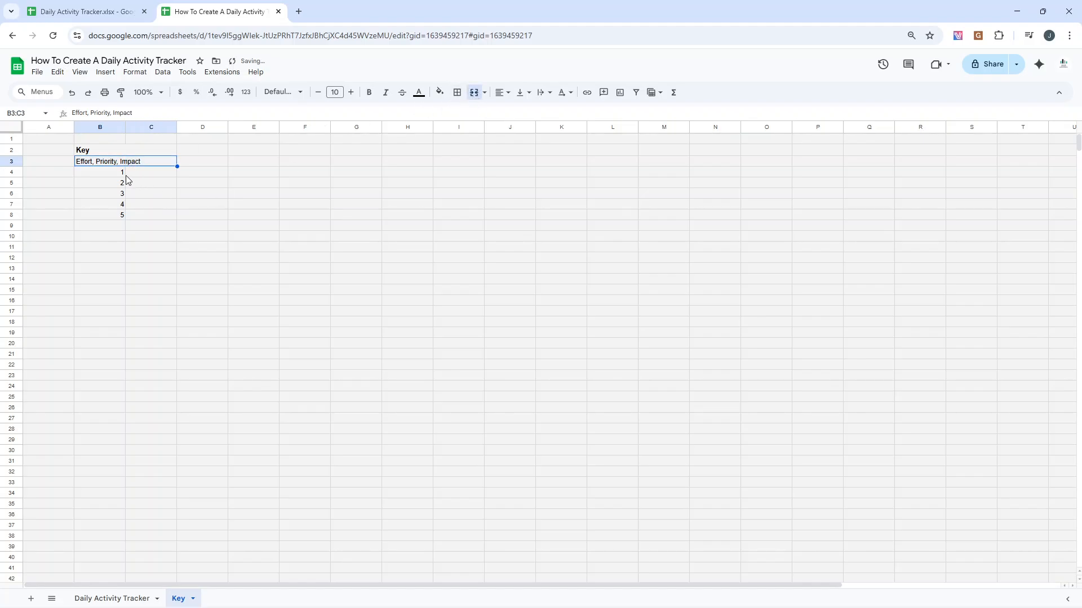
Label ratings 1 to 3 in cells C4 through C6 as Very Low, Low and Medium
{"action": "left_click", "coordinate": [144, 174]}
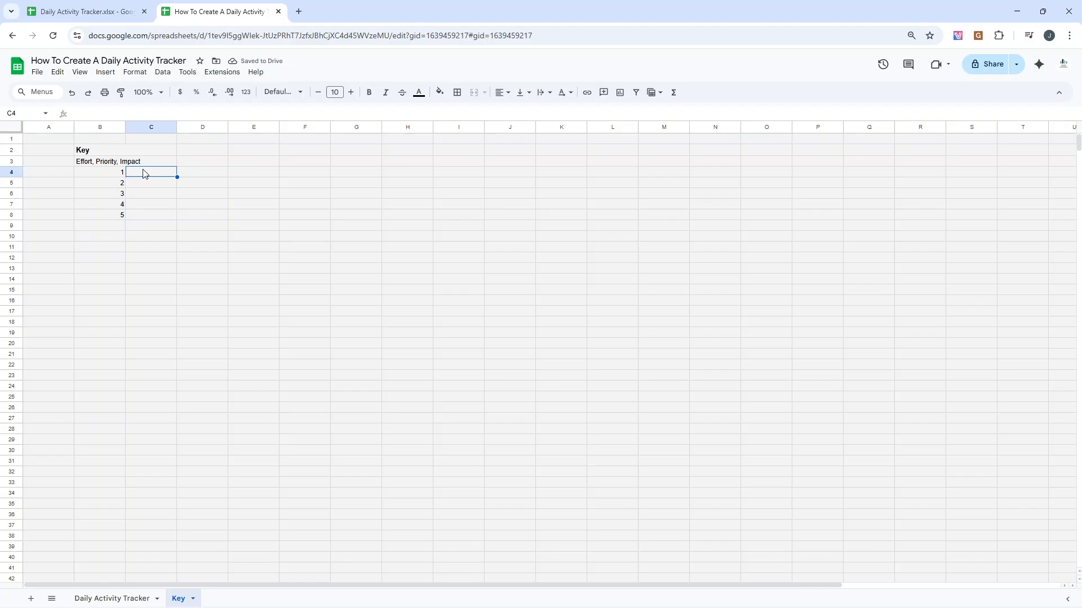
{"action": "type", "text": "Low"}
{"action": "type", "text": "Very"}
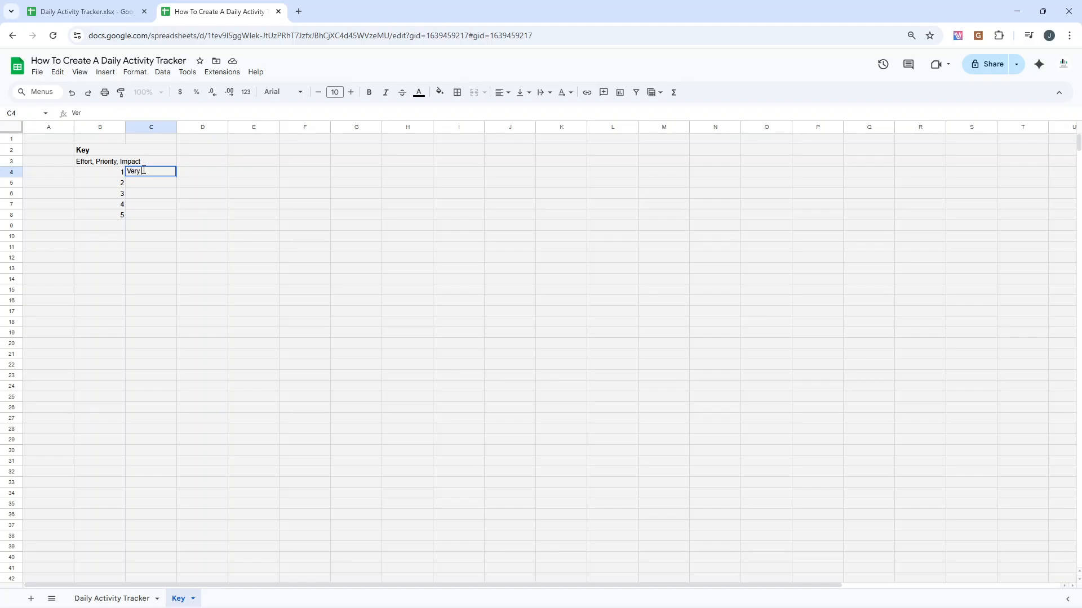
{"action": "type", "text": " Low"}
{"action": "key", "text": "Return"}
{"action": "type", "text": "Low"}
{"action": "key", "text": "Return"}
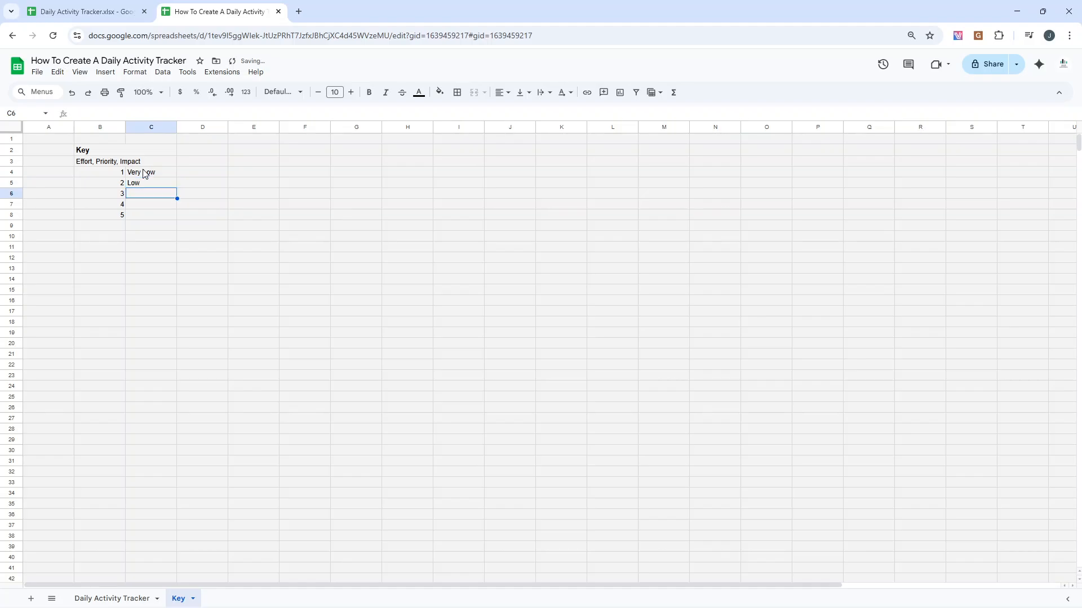
{"action": "type", "text": "Medium"}
{"action": "key", "text": "Return"}
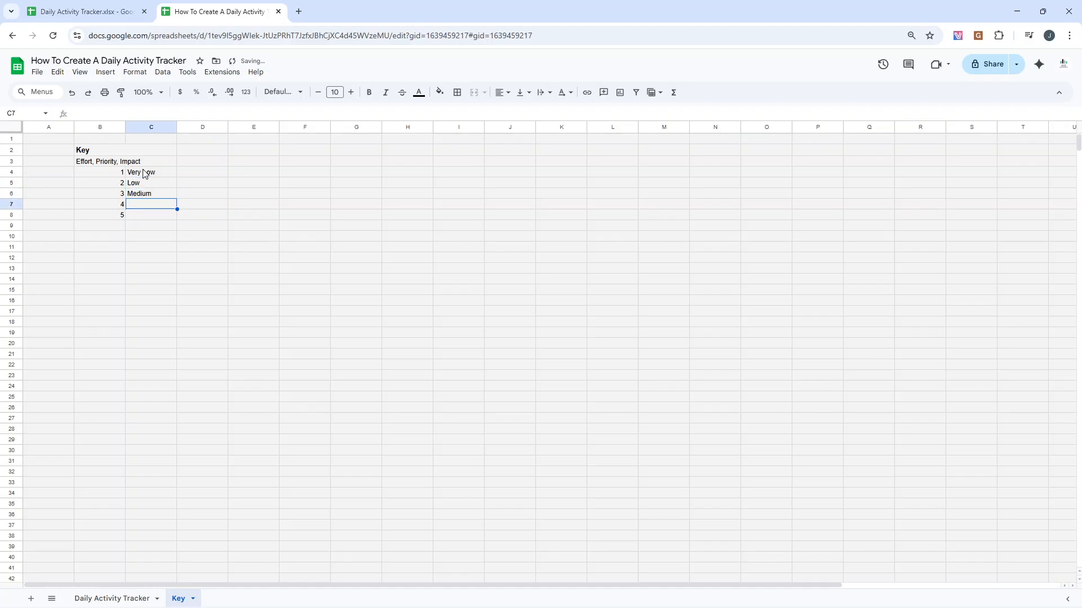
Label ratings 4 and 5 in cells C7 and C8 as High and Very High
{"action": "type", "text": "High"}
{"action": "key", "text": "Return"}
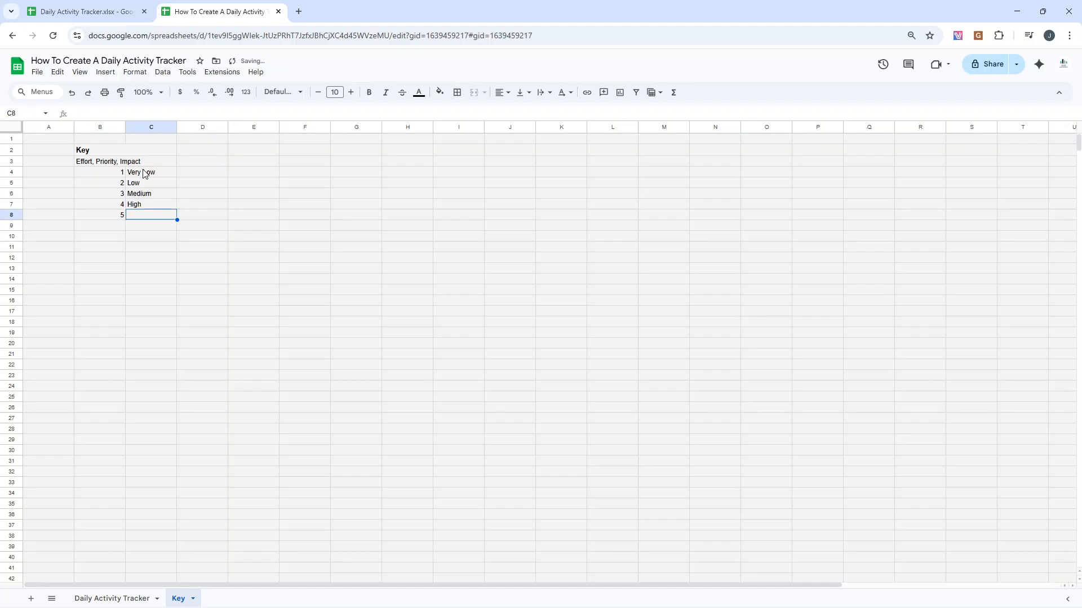
{"action": "type", "text": "Very high"}
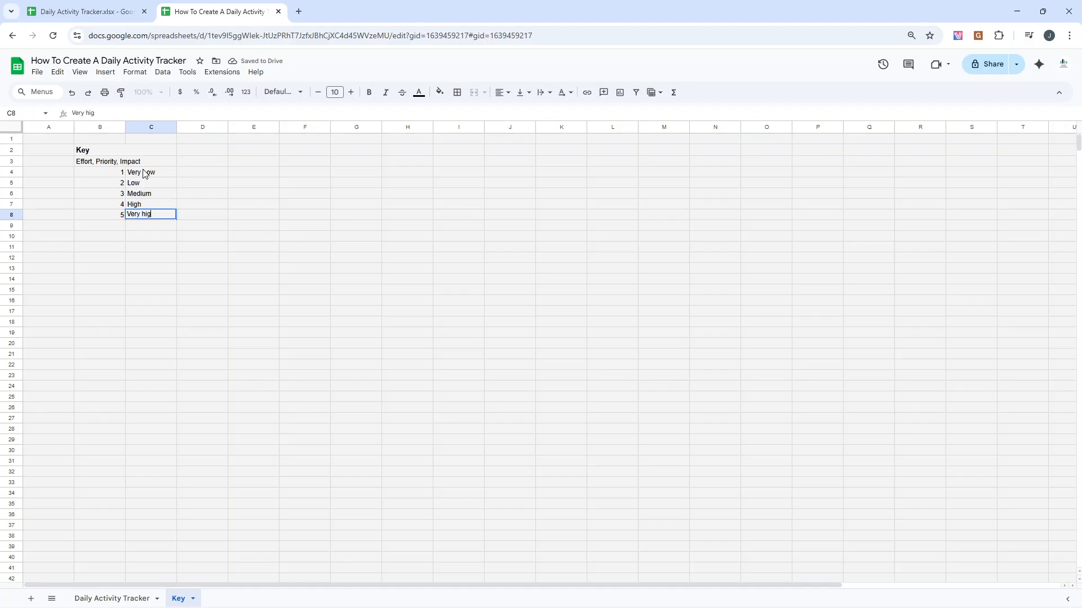
{"action": "key", "text": "BackSpace"}
{"action": "key", "text": "BackSpace"}
{"action": "key", "text": "BackSpace"}
{"action": "type", "text": "igh"}
{"action": "key", "text": "Return"}
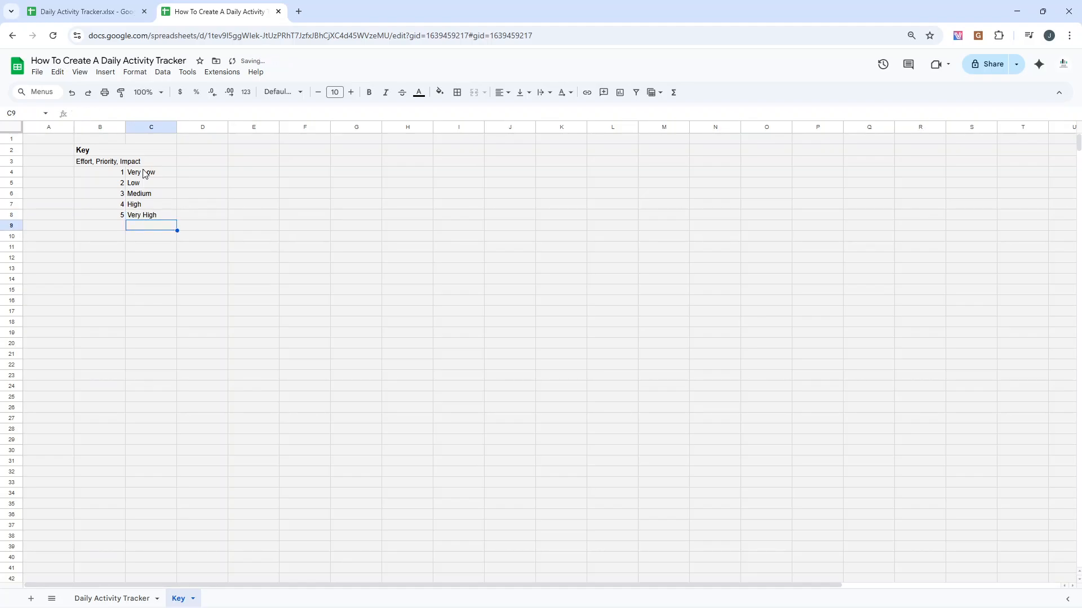
Apply borders to all cells of the key table B2:C8 and fill it with white
{"action": "left_click_drag", "start_coordinate": [110, 155], "coordinate": [147, 216]}
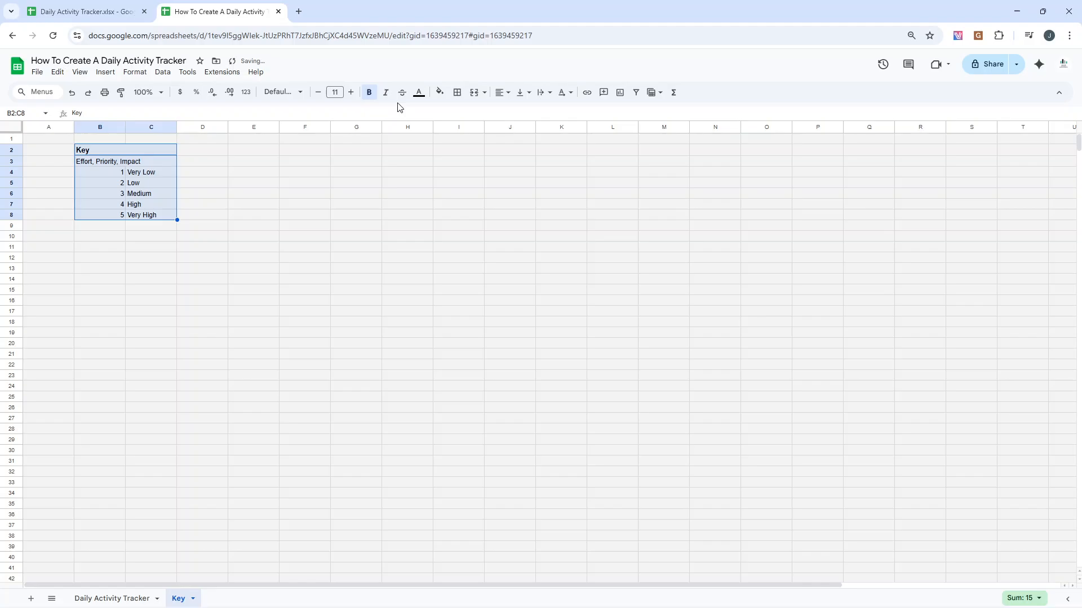
{"action": "left_click", "coordinate": [457, 93]}
{"action": "left_click", "coordinate": [462, 113]}
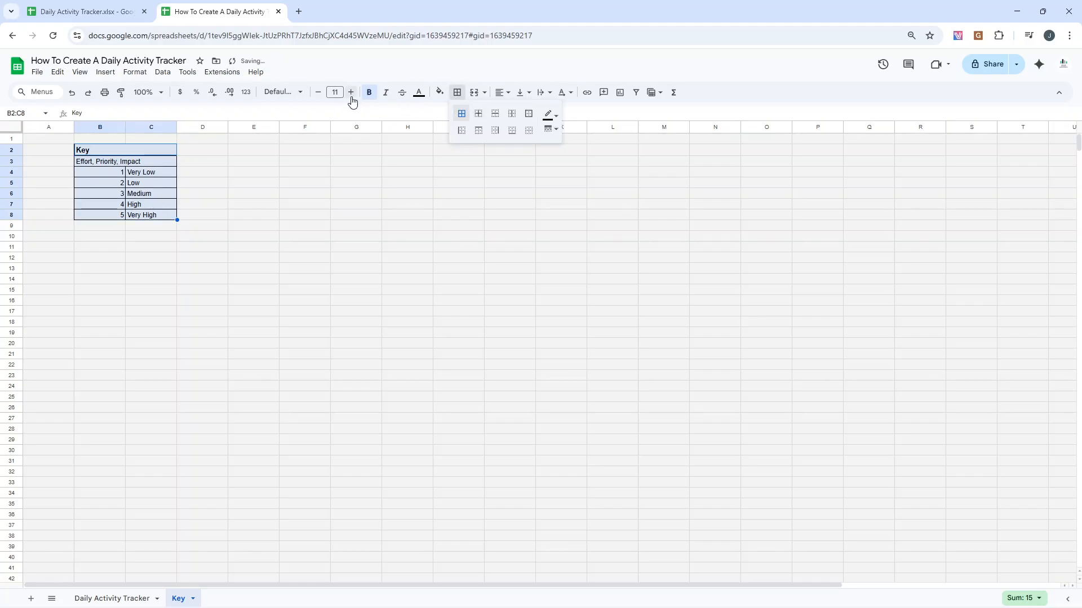
{"action": "left_click", "coordinate": [440, 93]}
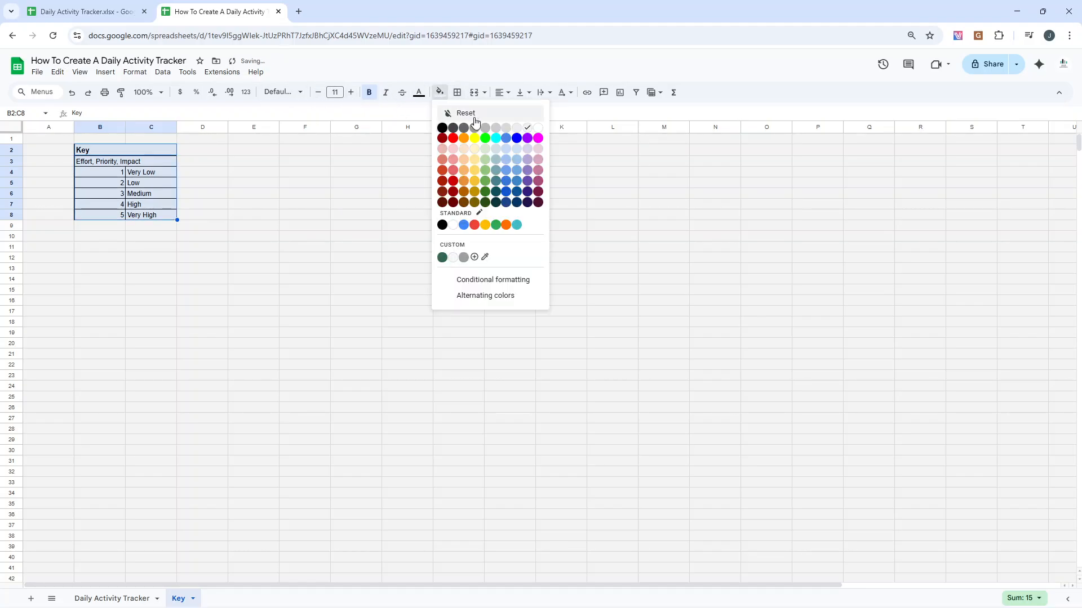
{"action": "left_click", "coordinate": [538, 128]}
{"action": "left_click", "coordinate": [509, 214]}
Make the "Effort, Priority, Impact" subheading in the key table bold
{"action": "left_click", "coordinate": [128, 163]}
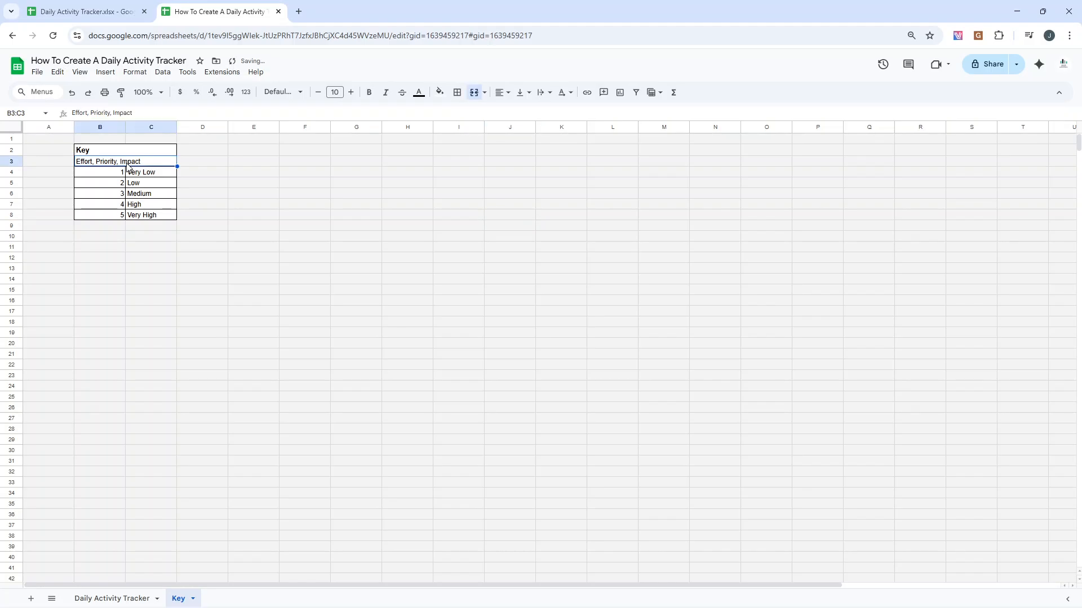
{"action": "key", "text": "ctrl+b"}
{"action": "left_click", "coordinate": [322, 218]}
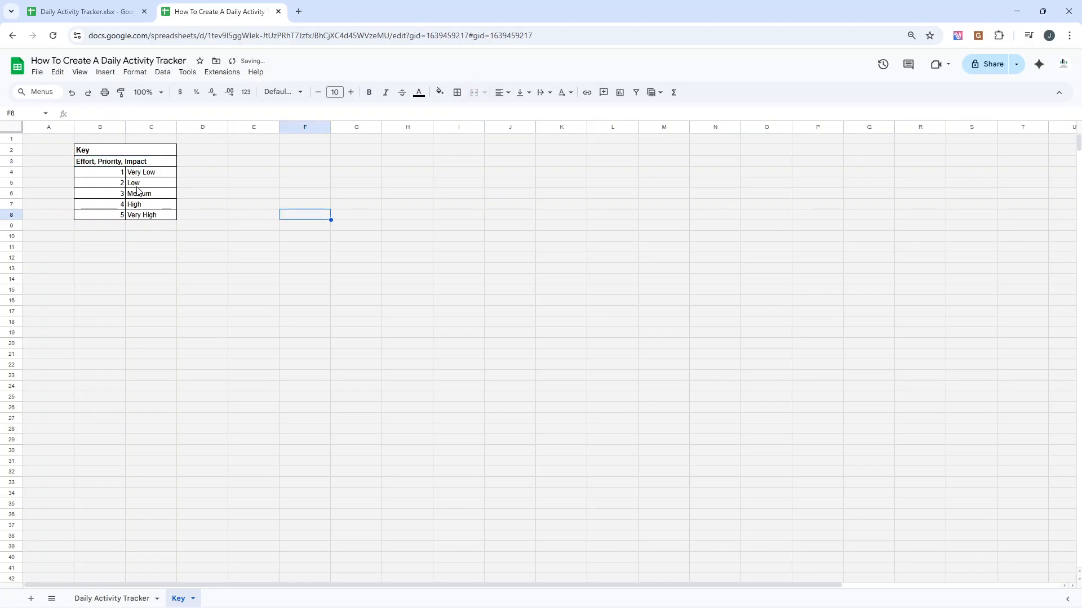
On the Daily Activity Tracker sheet, set the first activity's Effort to 1, Priority to 5 and Impact to 5
{"action": "left_click", "coordinate": [127, 598]}
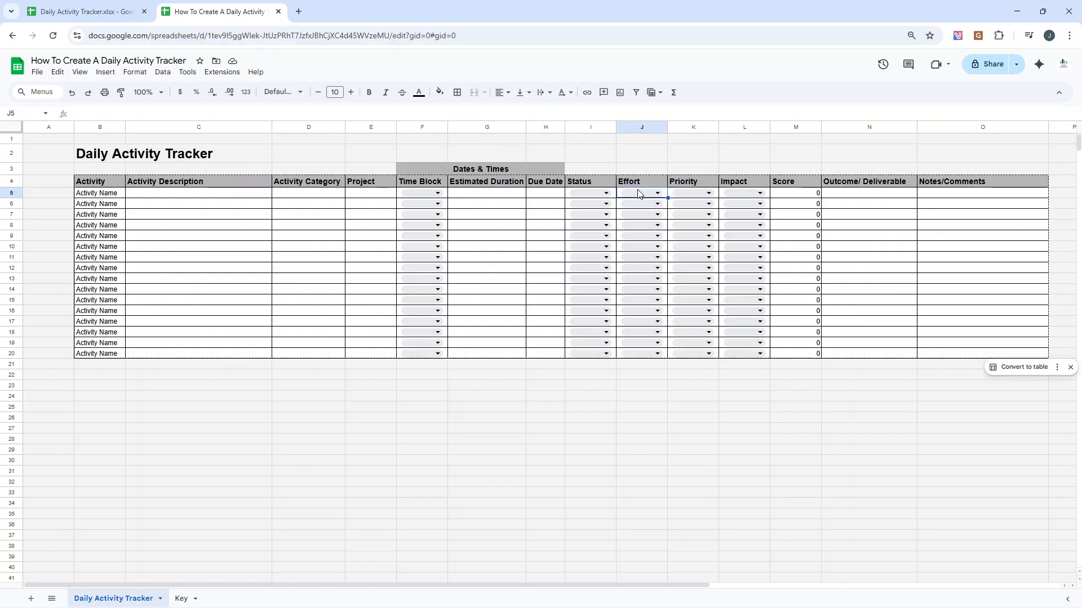
{"action": "left_click", "coordinate": [643, 194]}
{"action": "left_click", "coordinate": [645, 207]}
{"action": "left_click", "coordinate": [688, 192]}
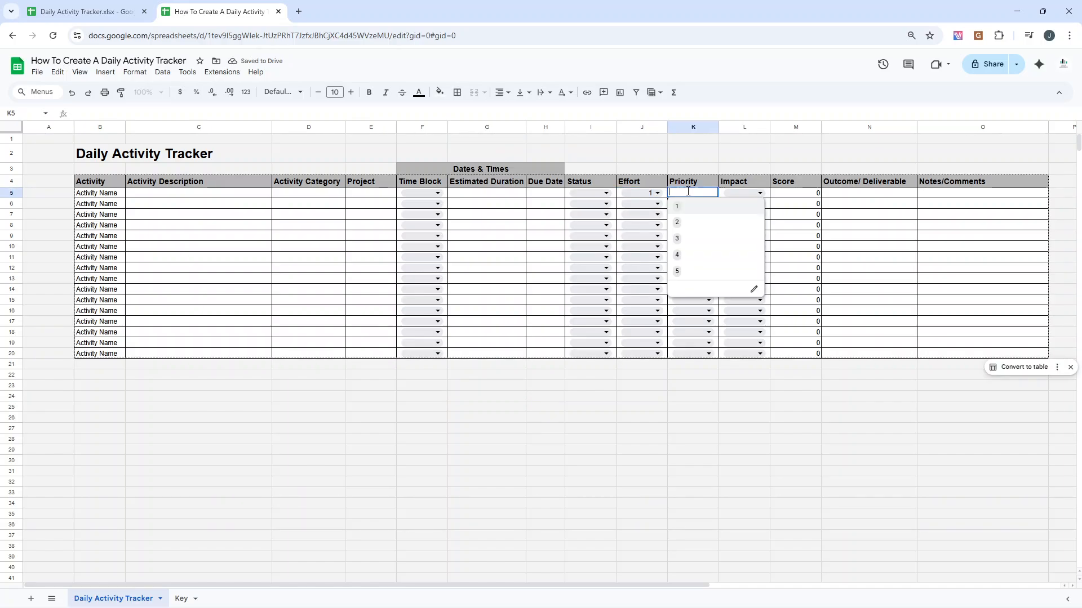
{"action": "left_click", "coordinate": [688, 270]}
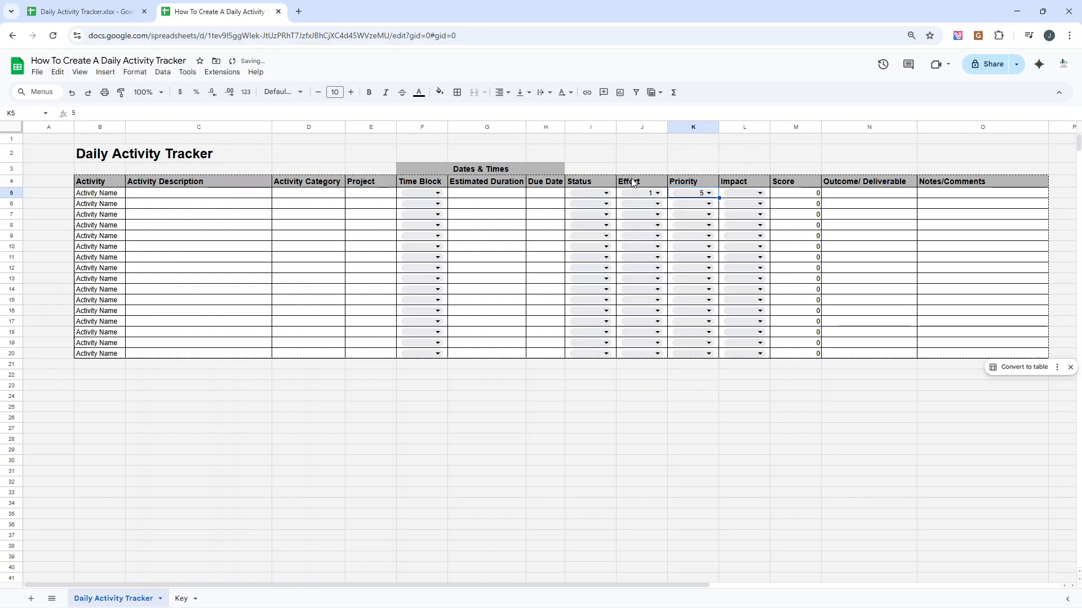
{"action": "left_click", "coordinate": [656, 193]}
{"action": "left_click", "coordinate": [678, 185]}
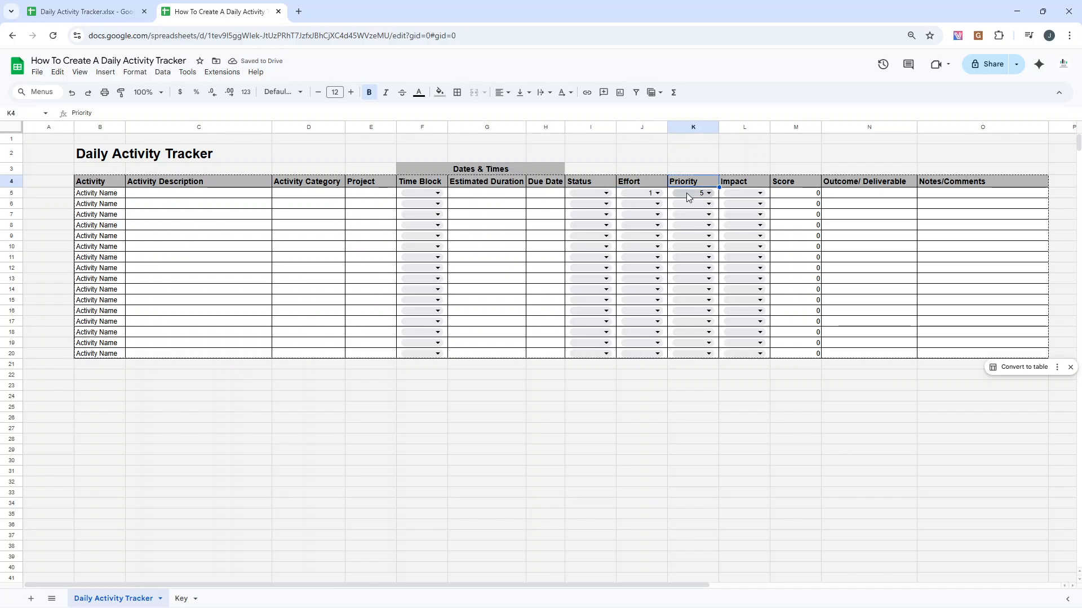
{"action": "left_click", "coordinate": [740, 193]}
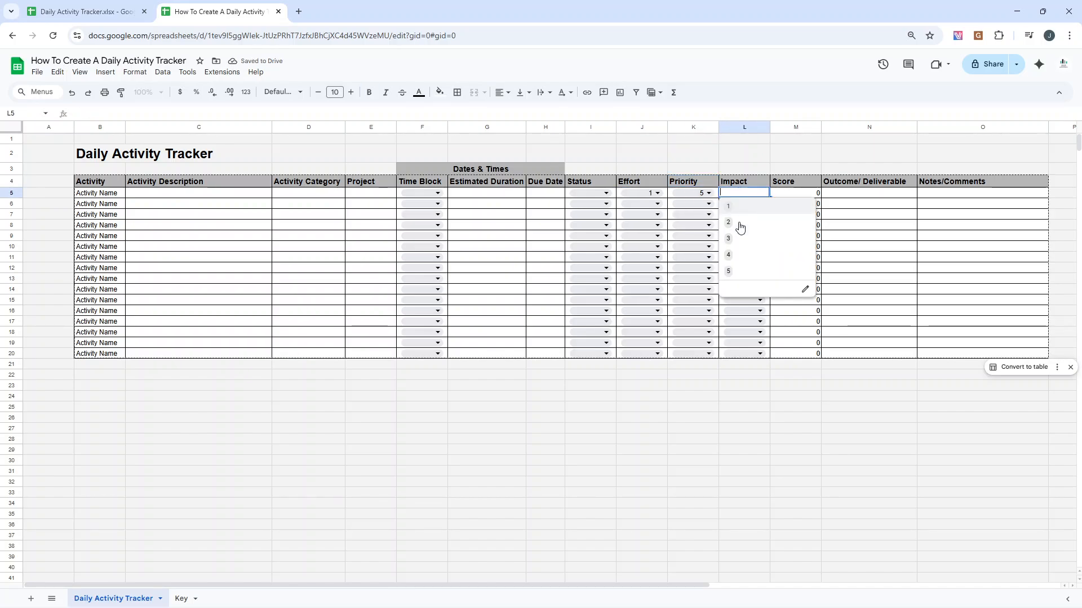
{"action": "left_click", "coordinate": [745, 273]}
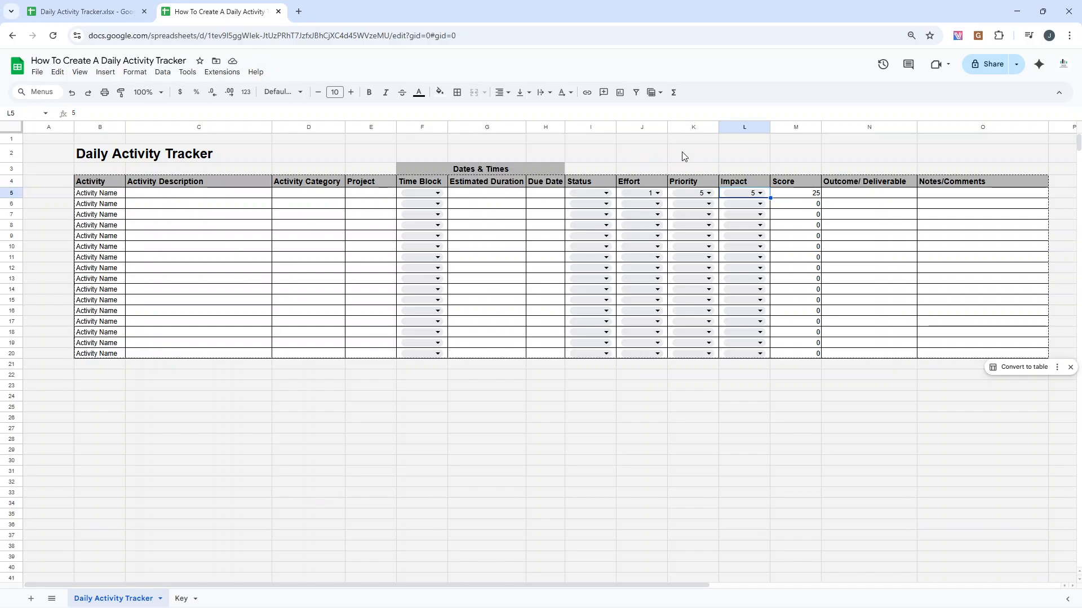
Examine the first activity's Score formula and compare its ratings with the scale on the Key sheet
{"action": "left_click", "coordinate": [800, 195]}
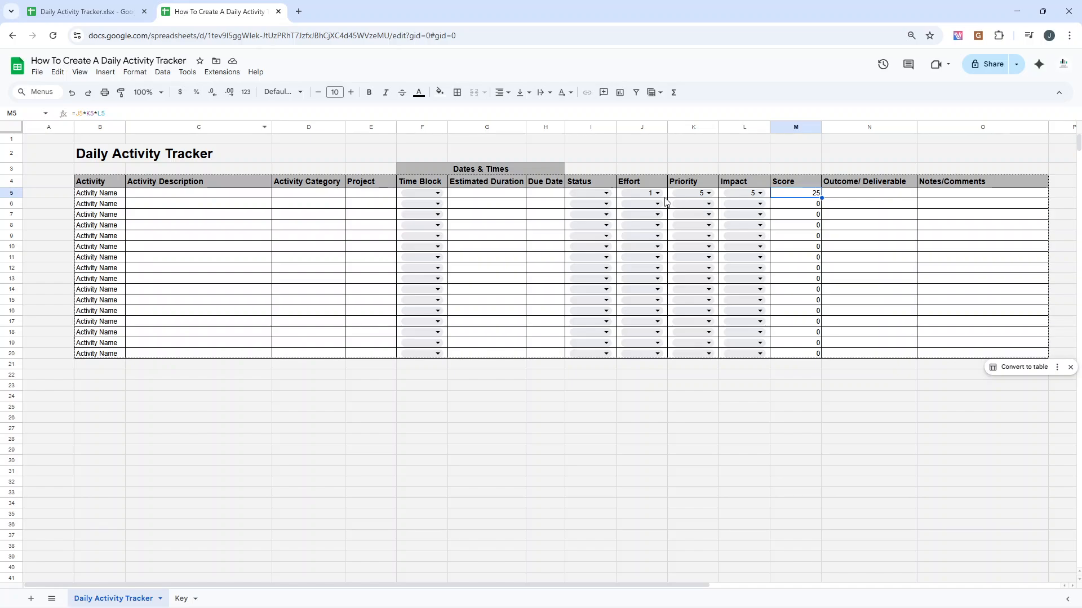
{"action": "left_click", "coordinate": [181, 599]}
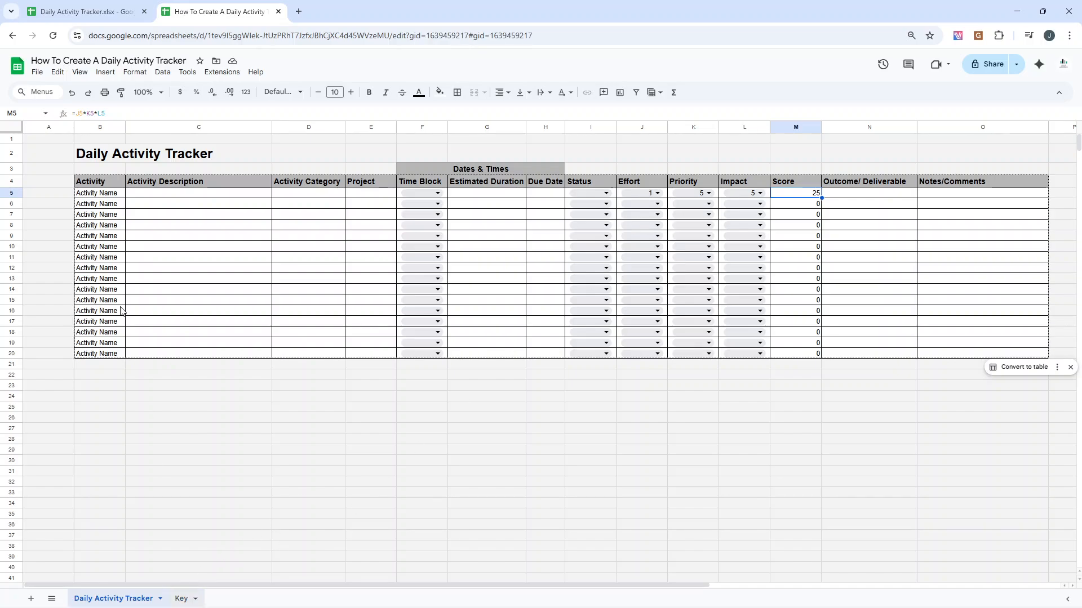
{"action": "left_click_drag", "start_coordinate": [116, 172], "coordinate": [158, 204]}
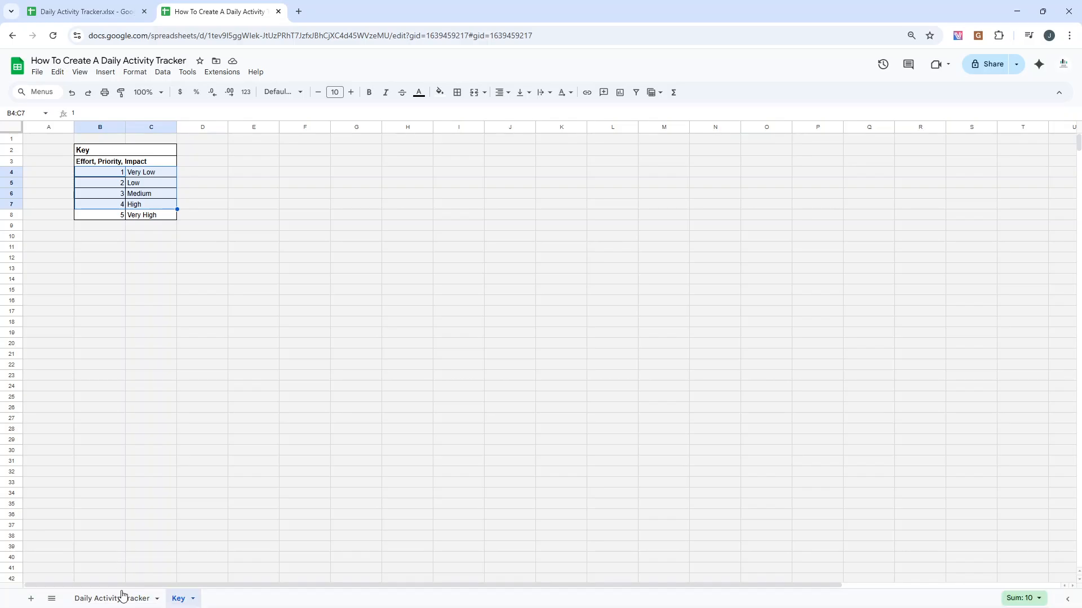
{"action": "left_click", "coordinate": [121, 597]}
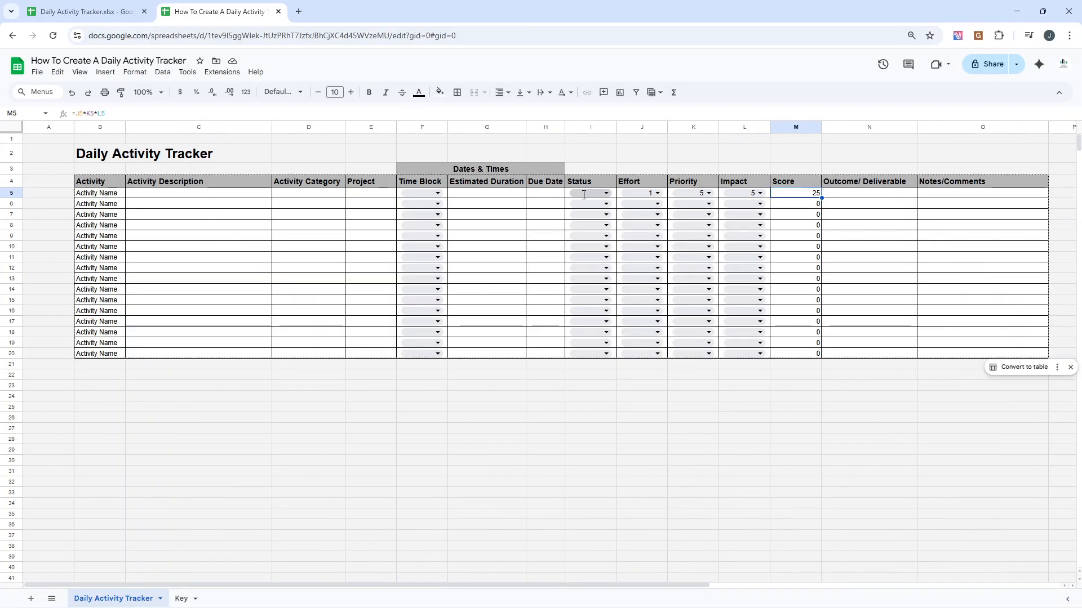
{"action": "left_click", "coordinate": [584, 195]}
{"action": "left_click", "coordinate": [181, 598]}
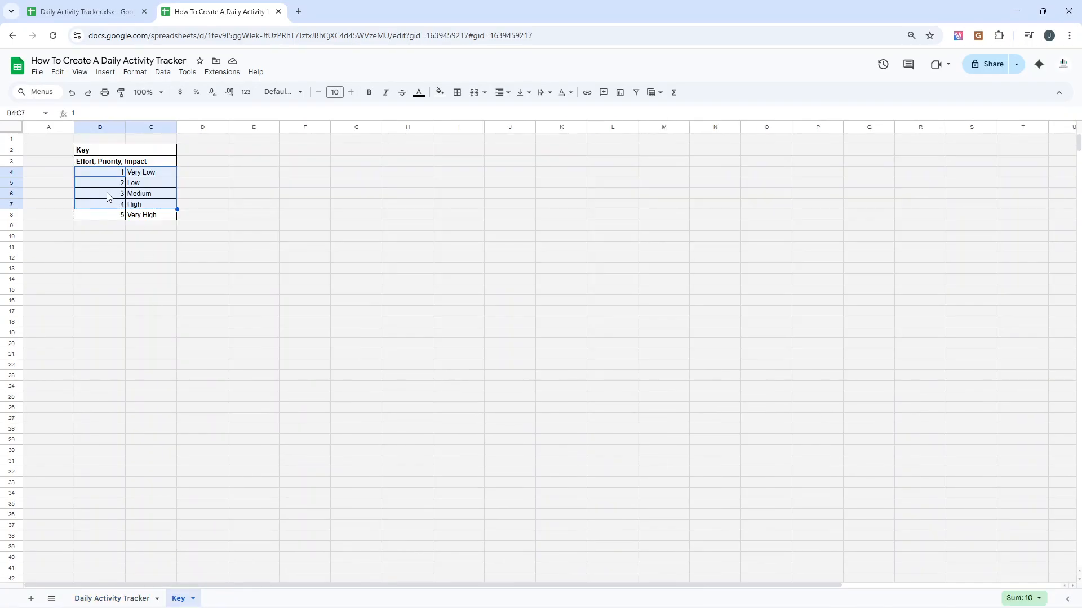
Add a "Status" section below the ratings on the Key sheet, listing "Not Started" and "In Progress" in B9:B11
{"action": "left_click", "coordinate": [103, 226]}
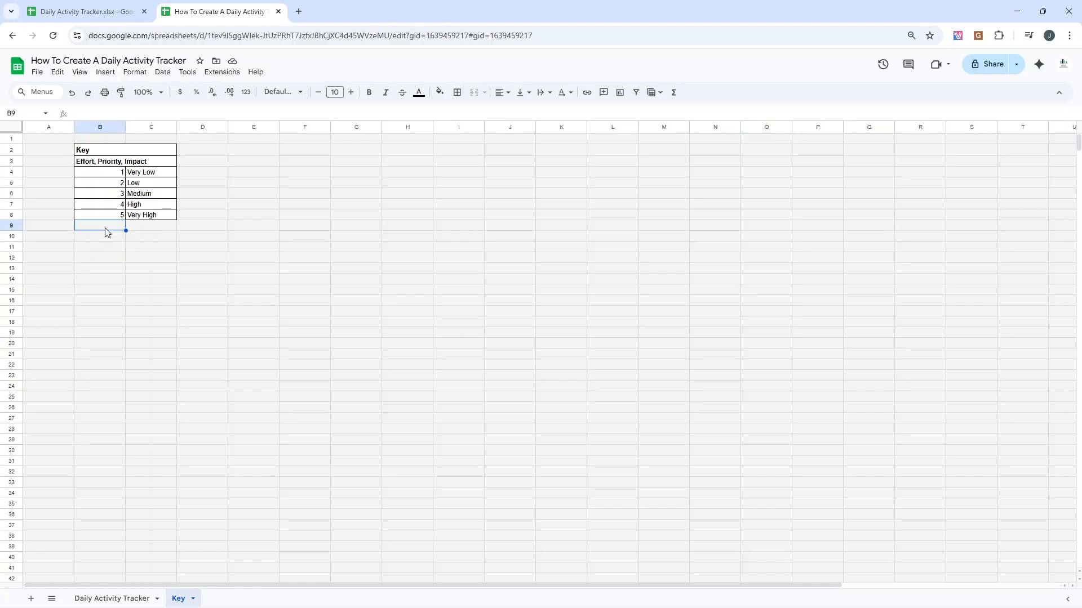
{"action": "type", "text": "Status"}
{"action": "key", "text": "Return"}
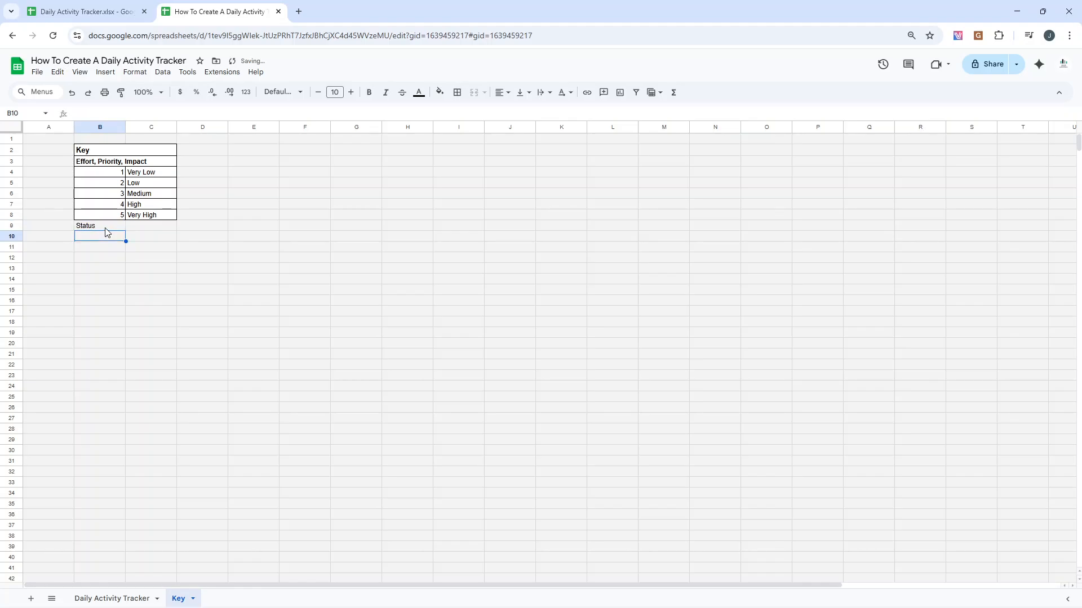
{"action": "type", "text": "Not Started"}
{"action": "key", "text": "Return"}
{"action": "type", "text": "In"}
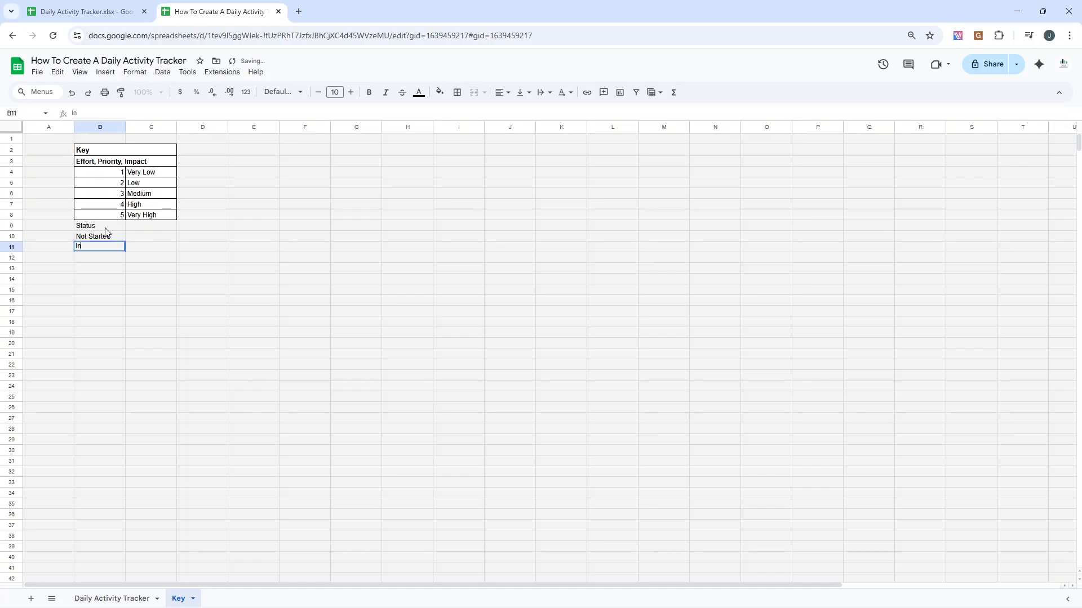
{"action": "type", "text": " Progress"}
{"action": "key", "text": "Return"}
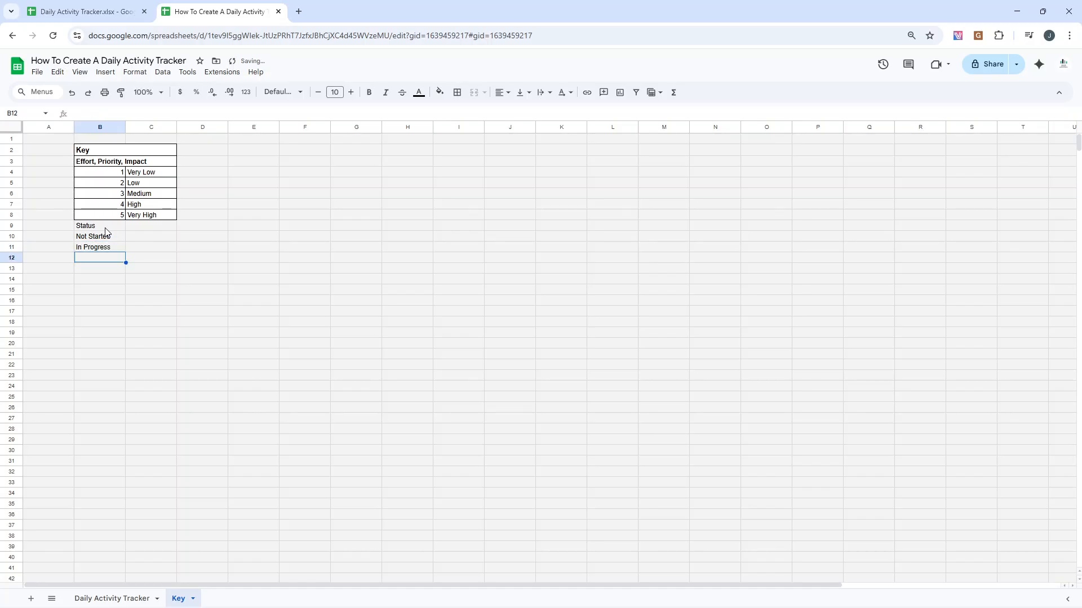
{"action": "left_click_drag", "start_coordinate": [85, 150], "coordinate": [161, 249]}
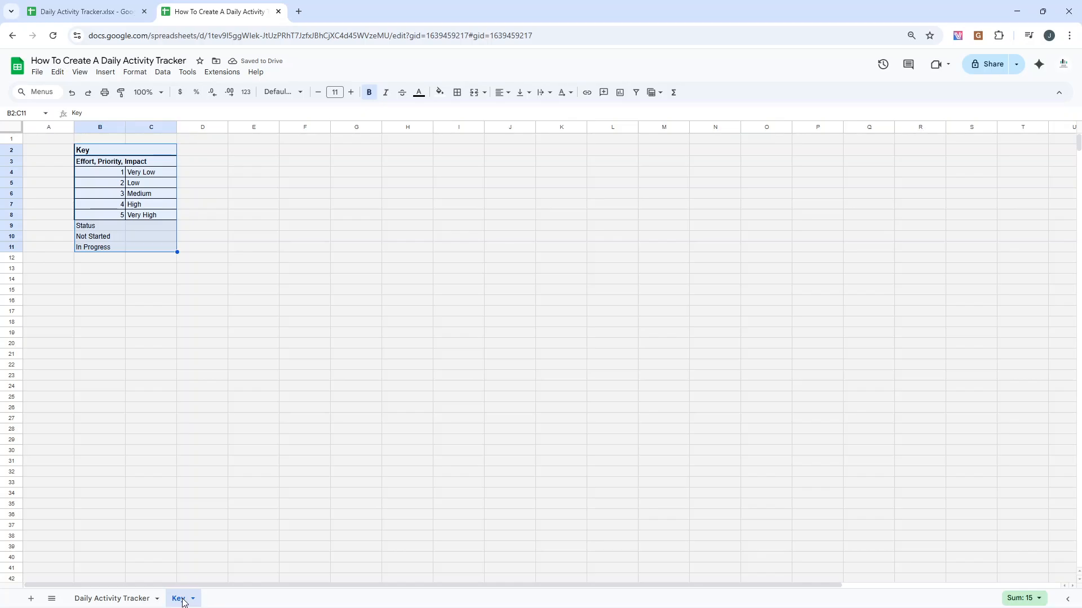
{"action": "left_click", "coordinate": [143, 600]}
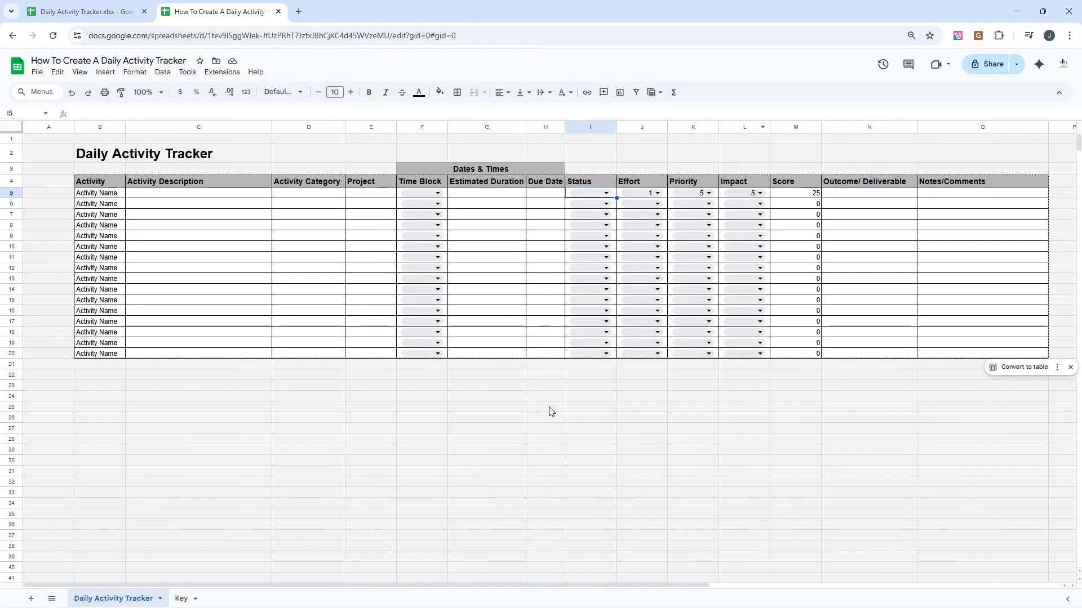
{"action": "left_click_drag", "start_coordinate": [141, 440], "coordinate": [341, 514]}
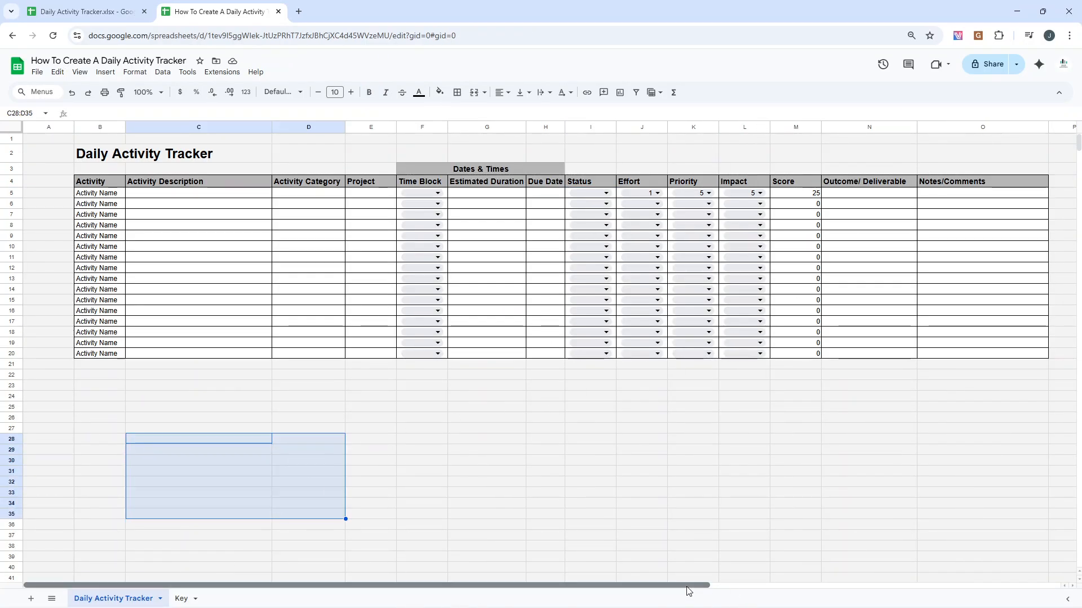
{"action": "left_click_drag", "start_coordinate": [691, 586], "coordinate": [900, 586]}
{"action": "left_click_drag", "start_coordinate": [367, 586], "coordinate": [149, 586]}
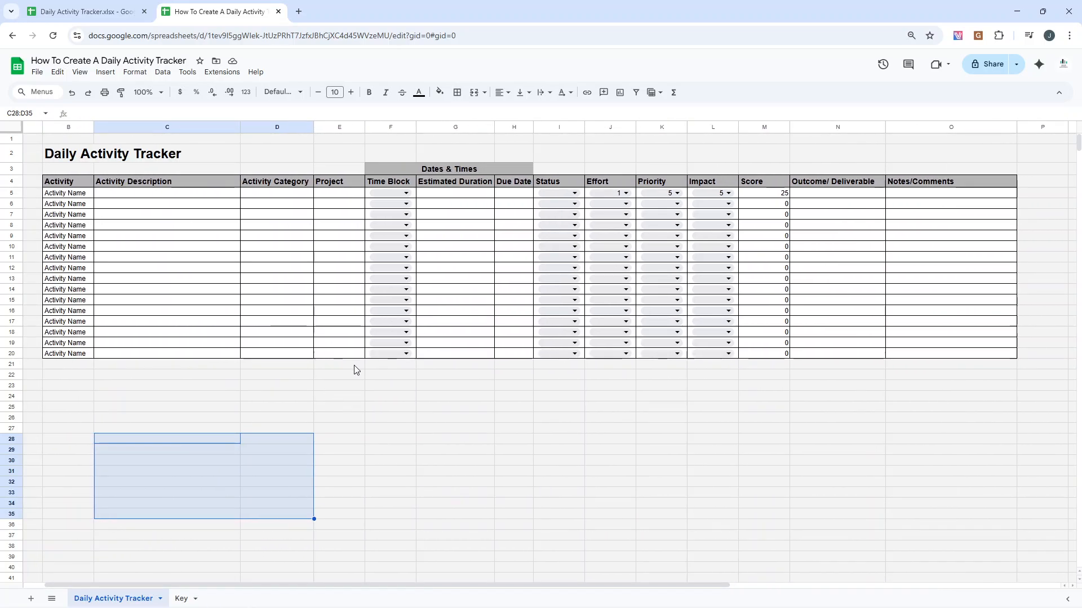
Delete the Key sheet from the How To Create A Daily Activity Tracker spreadsheet
{"action": "left_click", "coordinate": [181, 598]}
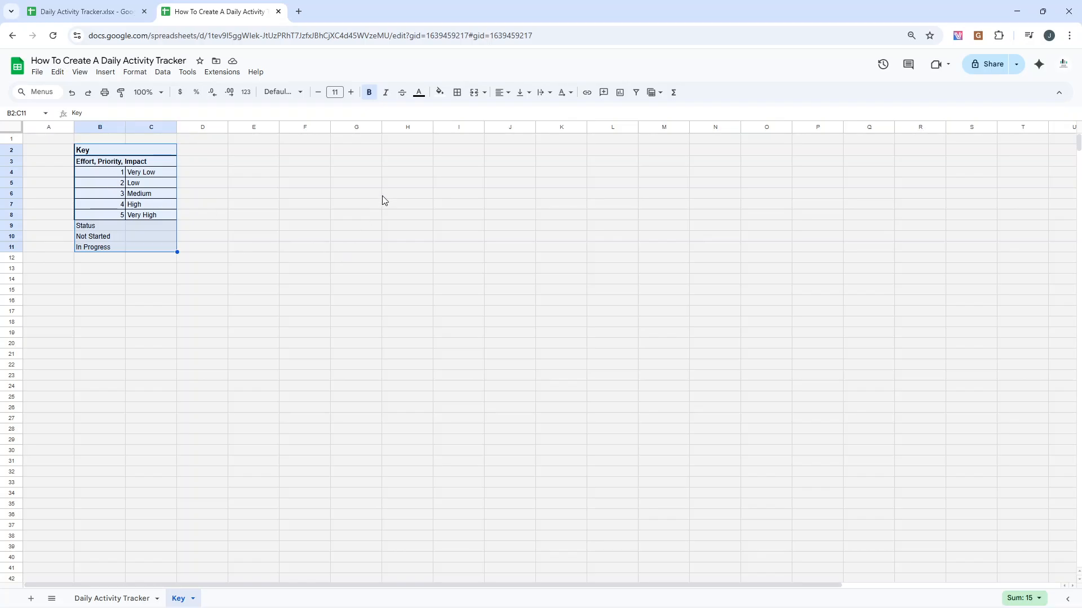
{"action": "right_click", "coordinate": [178, 598]}
{"action": "left_click", "coordinate": [204, 423]}
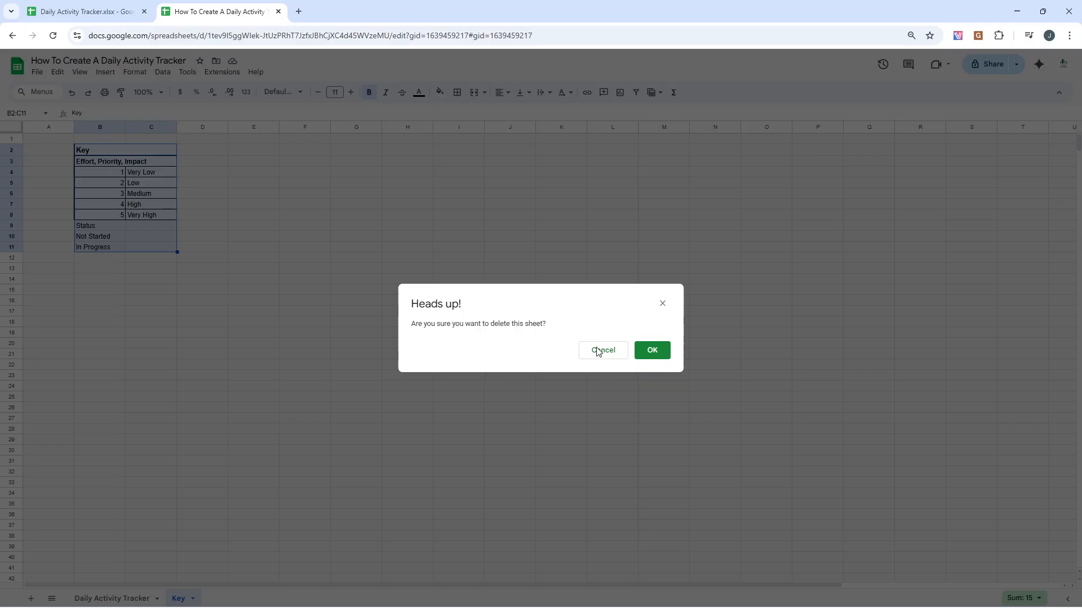
{"action": "left_click", "coordinate": [656, 354]}
Review the tracker layout in the Daily Activity Tracker.xlsx spreadsheet and return to the How To Create A Daily Activity Tracker spreadsheet
{"action": "left_click", "coordinate": [84, 11]}
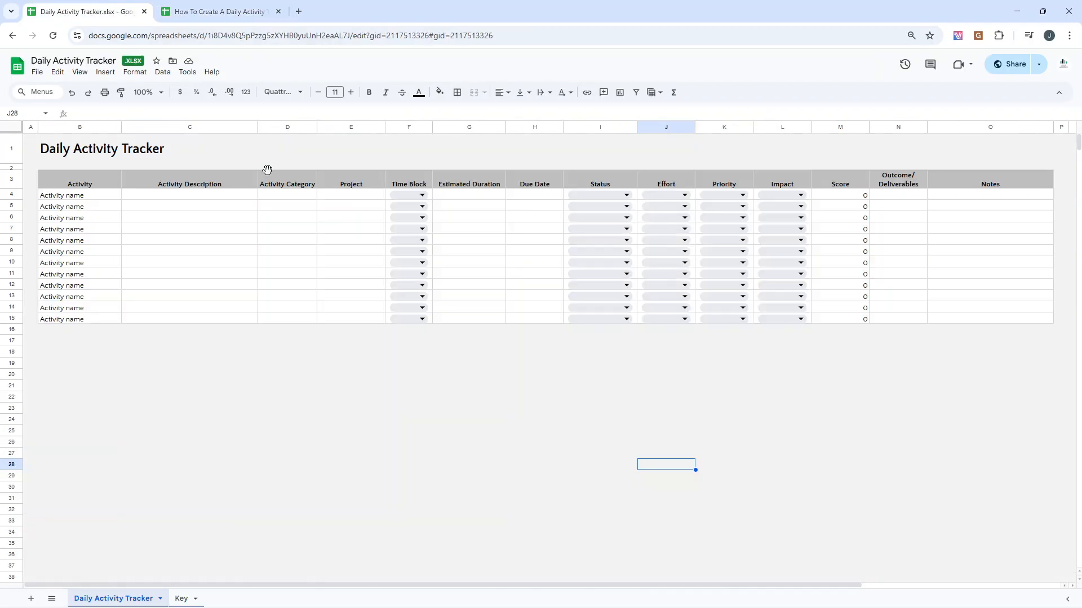
{"action": "left_click", "coordinate": [230, 197]}
{"action": "left_click", "coordinate": [417, 195]}
{"action": "left_click", "coordinate": [470, 386]}
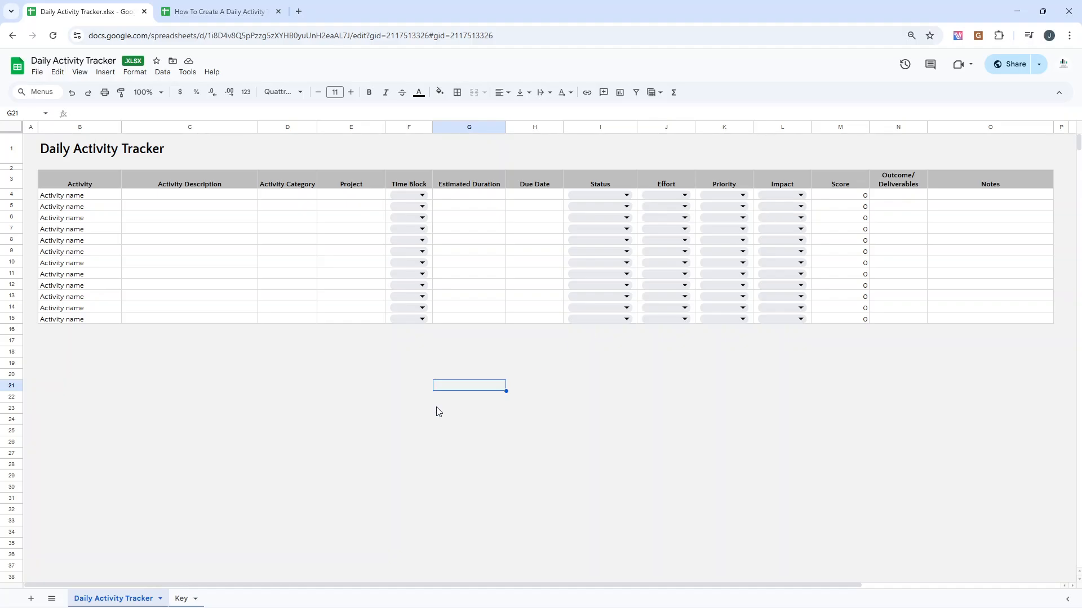
{"action": "left_click", "coordinate": [208, 13]}
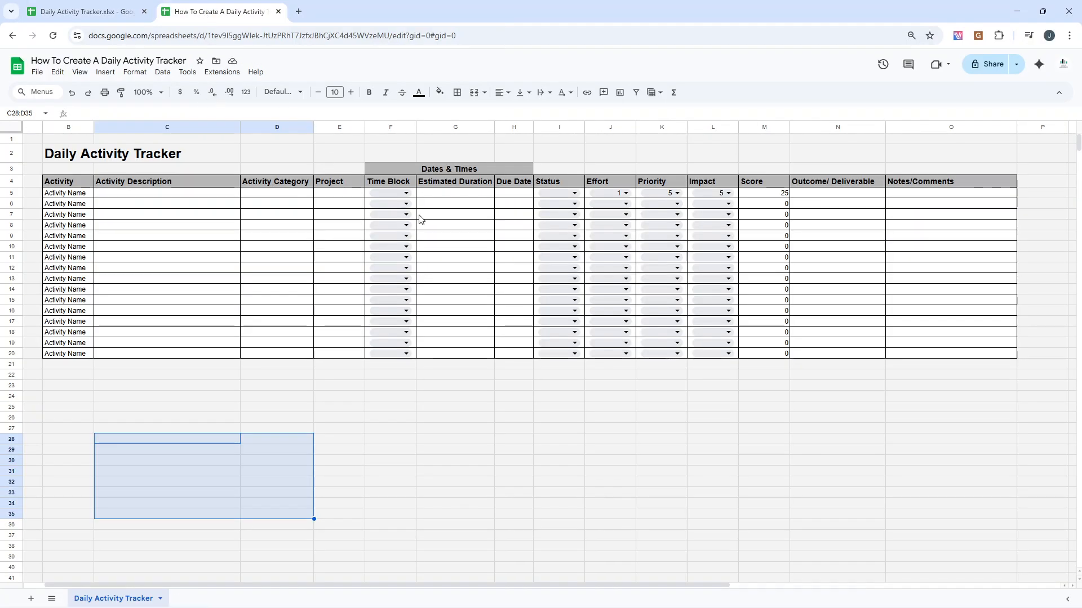